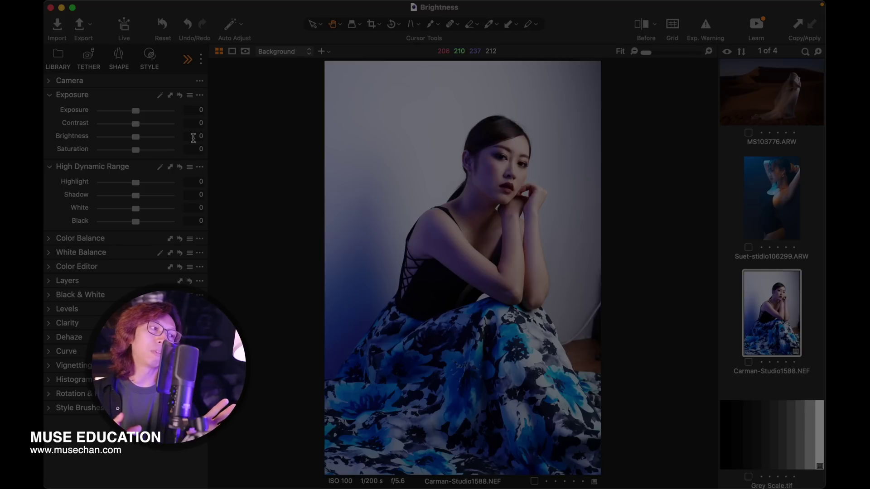
Open Grey Scale.tif, float the Histogram over the viewer, widen it and place it along the lower part of the grey bars.
key(Down)
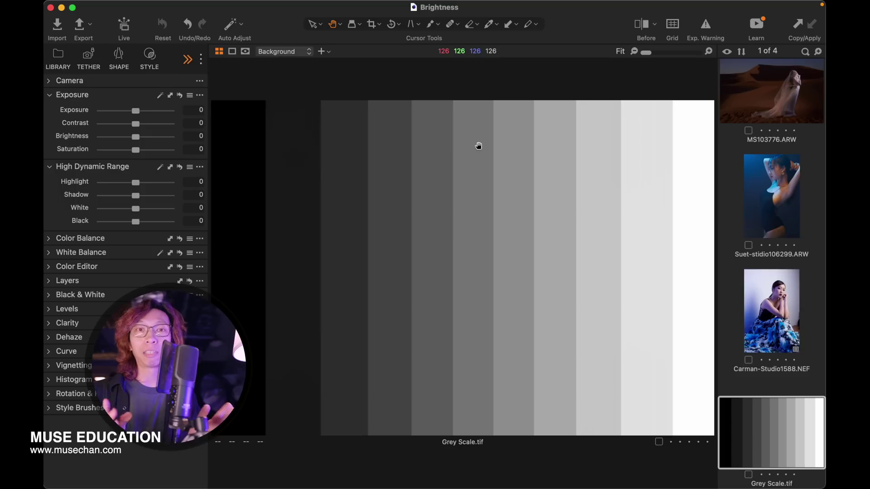
click(80, 381)
drag(79, 380, 257, 317)
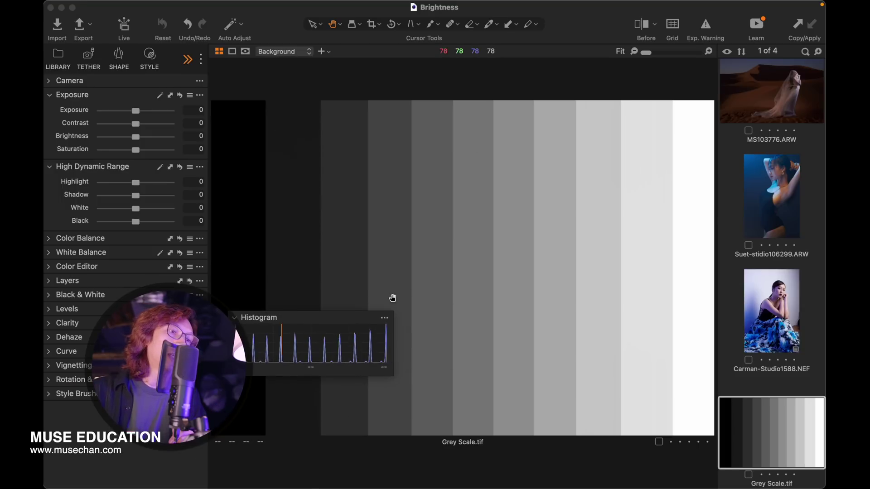
click(397, 317)
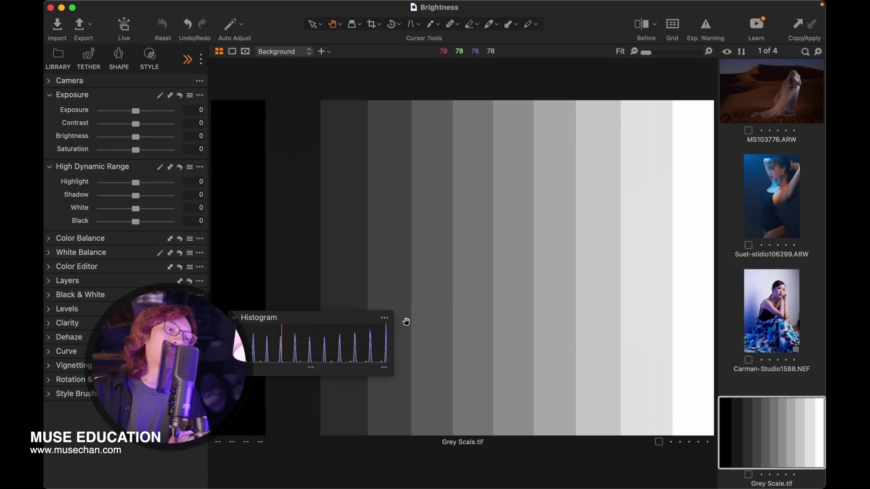
drag(392, 316, 711, 319)
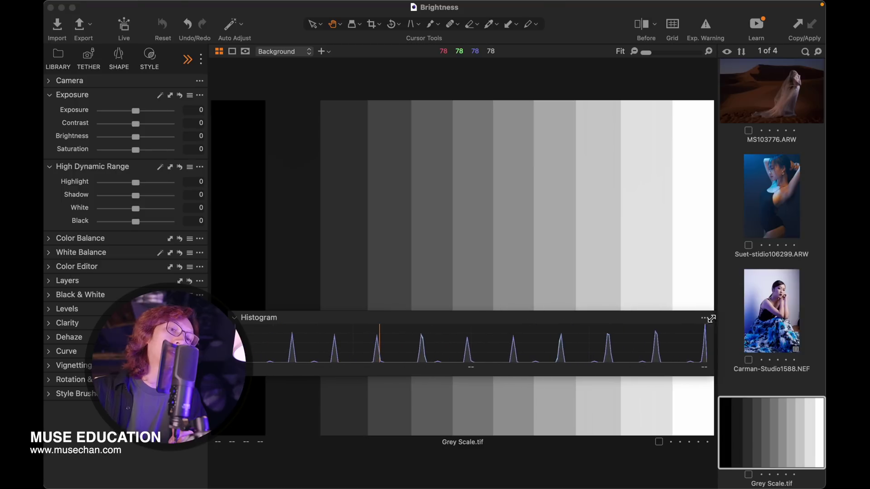
drag(655, 319, 647, 396)
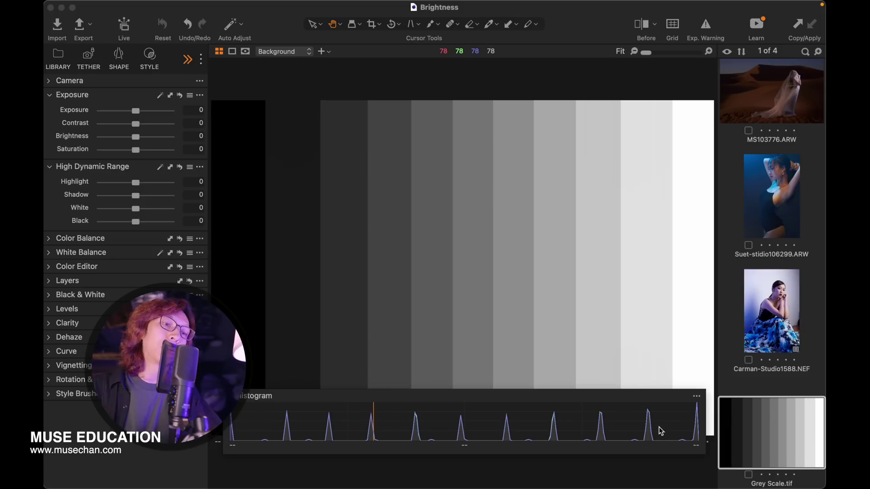
drag(616, 397, 618, 400)
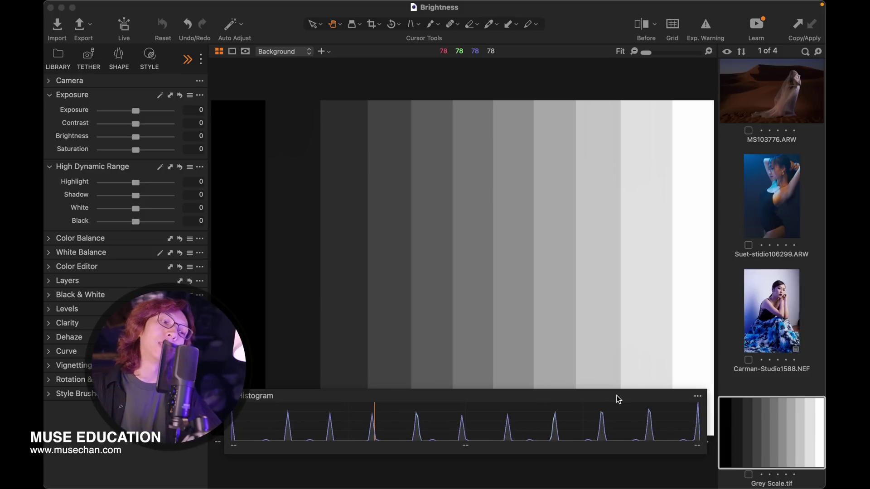
Try the grey scale's Exposure at about 2 and about -2.3, and reset it to 0.
click(137, 112)
drag(137, 111, 154, 114)
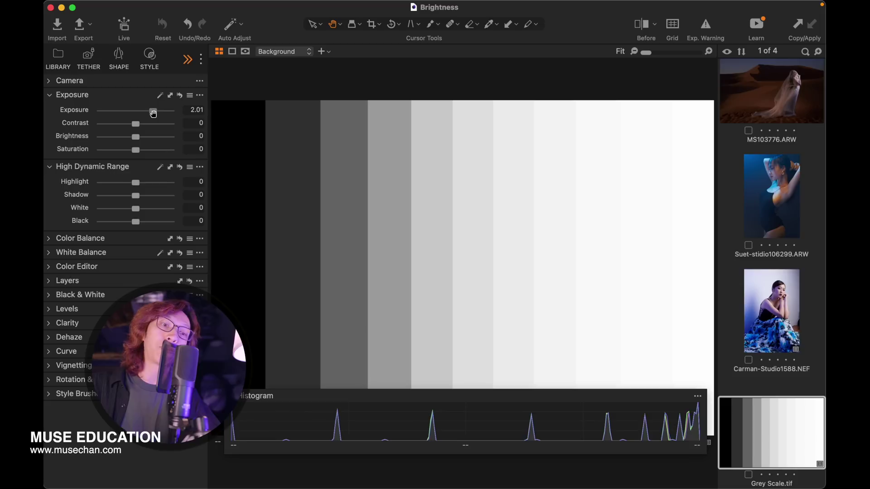
drag(154, 114, 117, 115)
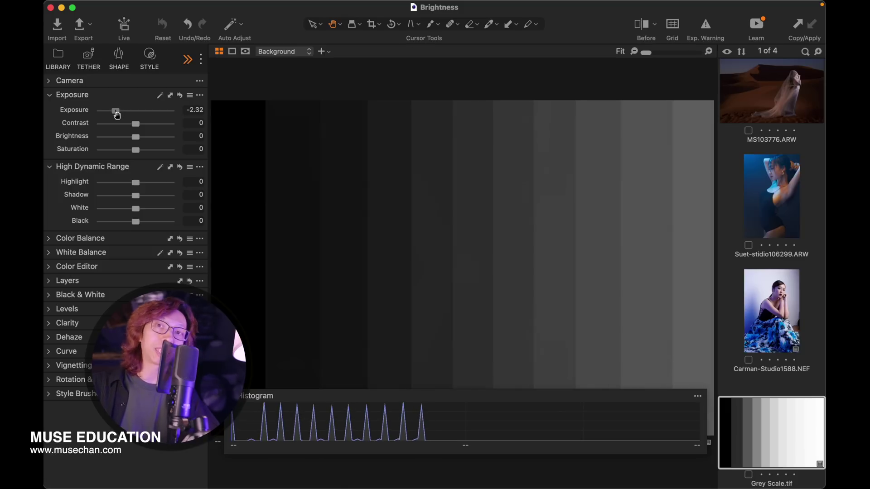
drag(116, 115, 144, 116)
double_click(145, 116)
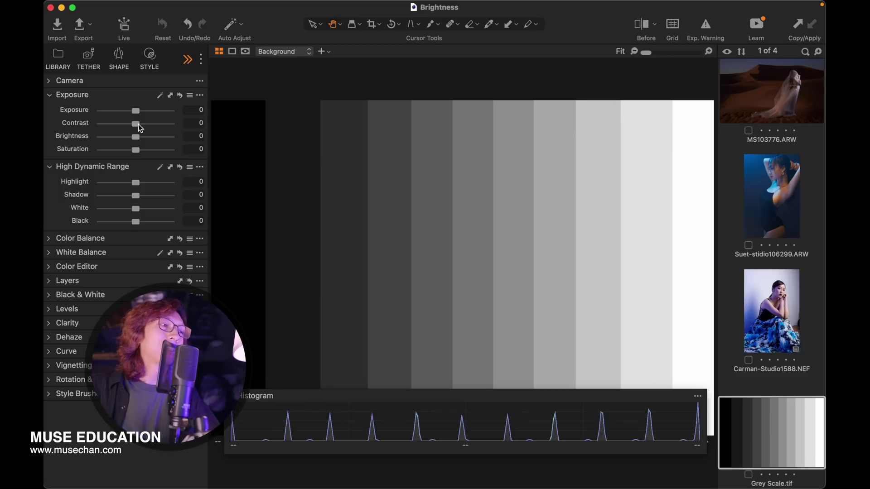
Try raising and lowering the grey scale's Contrast, including values of 42 and 27, and reset the Exposure adjustments.
drag(136, 128, 165, 131)
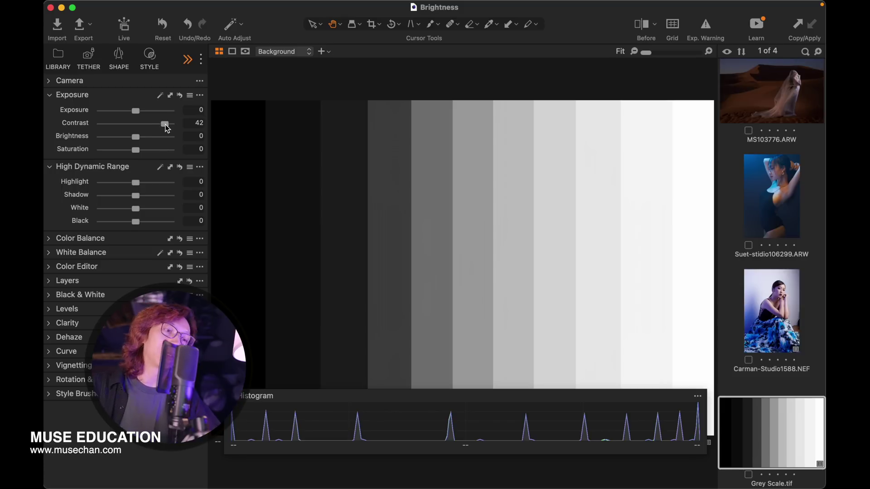
drag(164, 124, 127, 123)
mouse_move(124, 123)
mouse_down()
mouse_move(101, 124)
mouse_move(137, 125)
mouse_up()
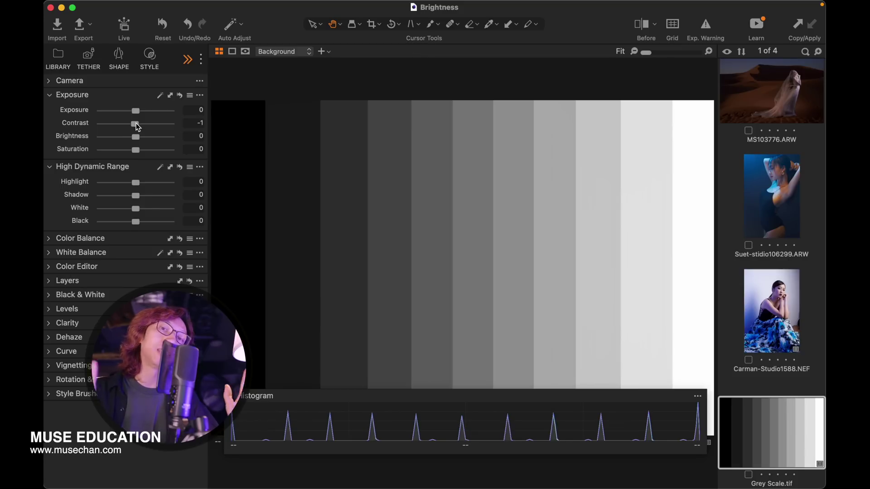
drag(136, 126, 152, 122)
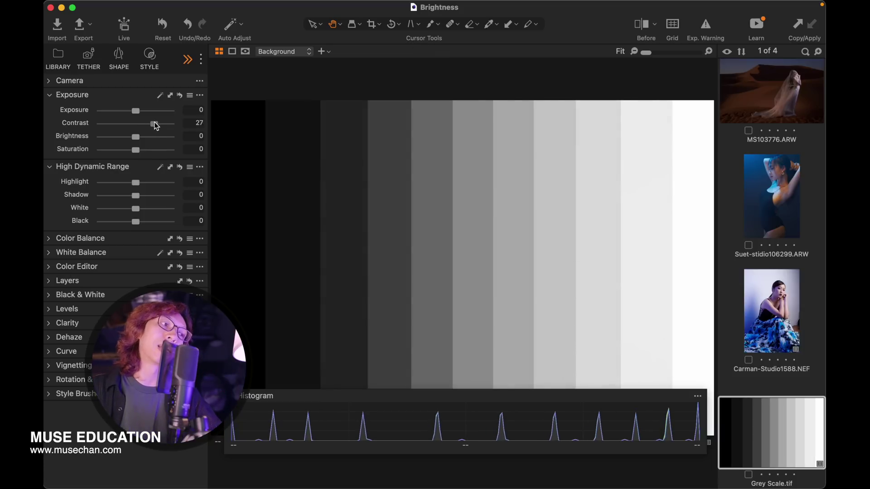
drag(154, 122, 137, 123)
click(179, 96)
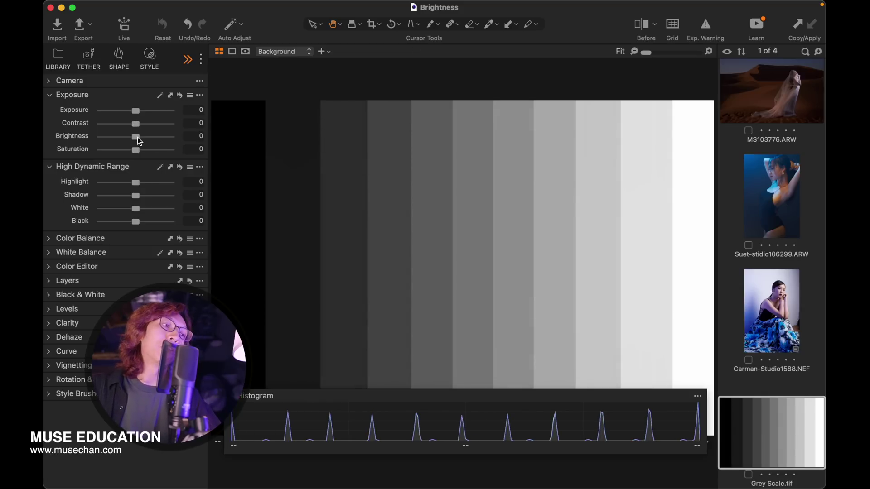
Try the grey scale's Brightness at 50 and -50, and reset the Exposure adjustments.
drag(138, 137, 219, 140)
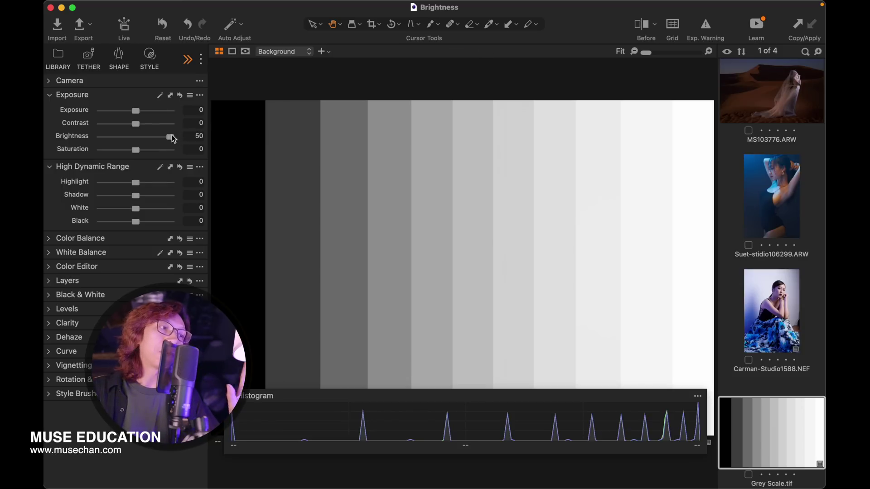
drag(171, 140, 94, 138)
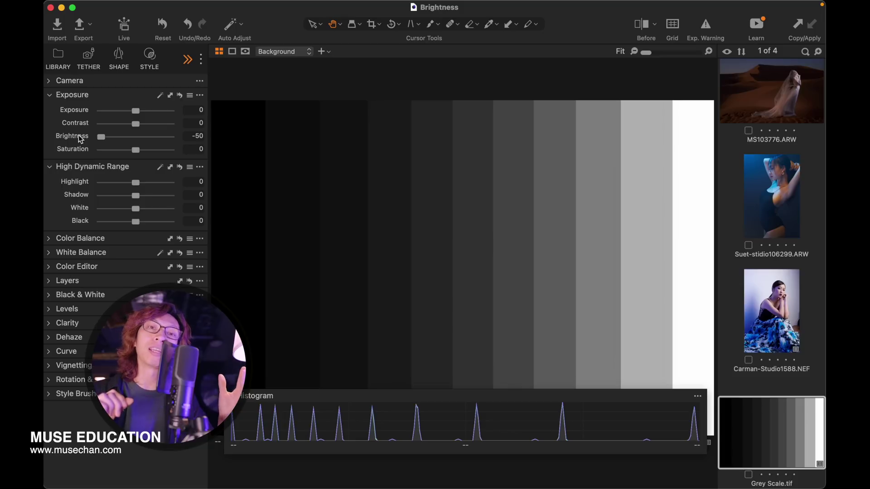
click(180, 96)
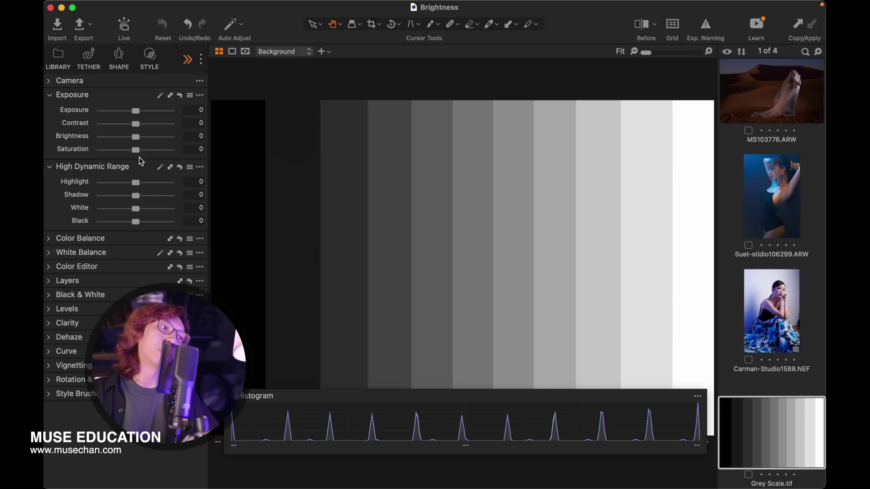
Set the grey scale's Highlight to -100 and clone the variant.
drag(137, 186, 72, 192)
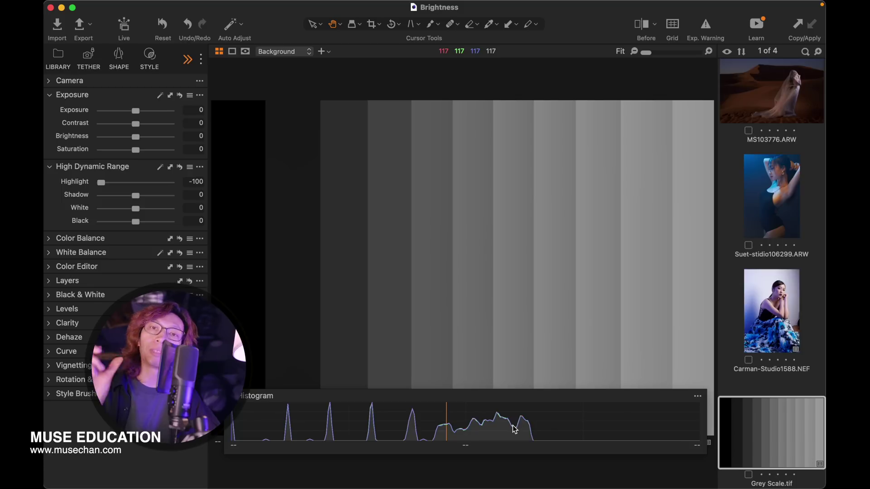
click(126, 183)
drag(126, 185, 106, 185)
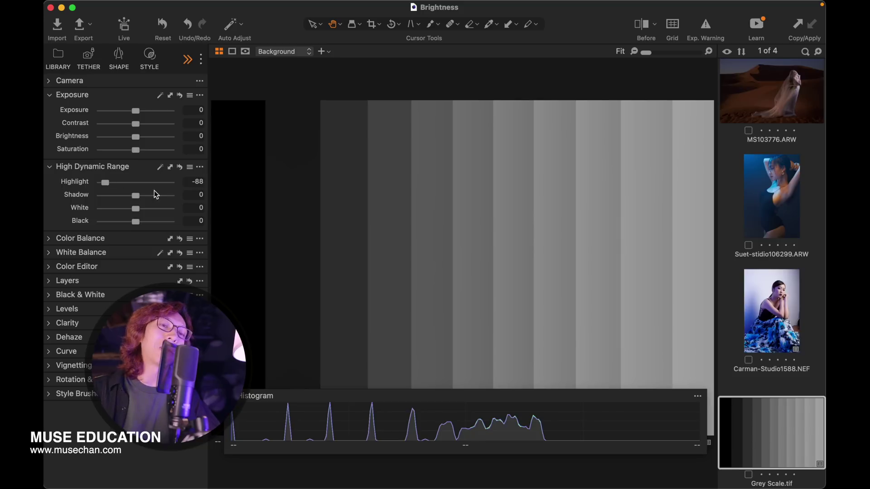
right_click(773, 420)
mouse_move(697, 177)
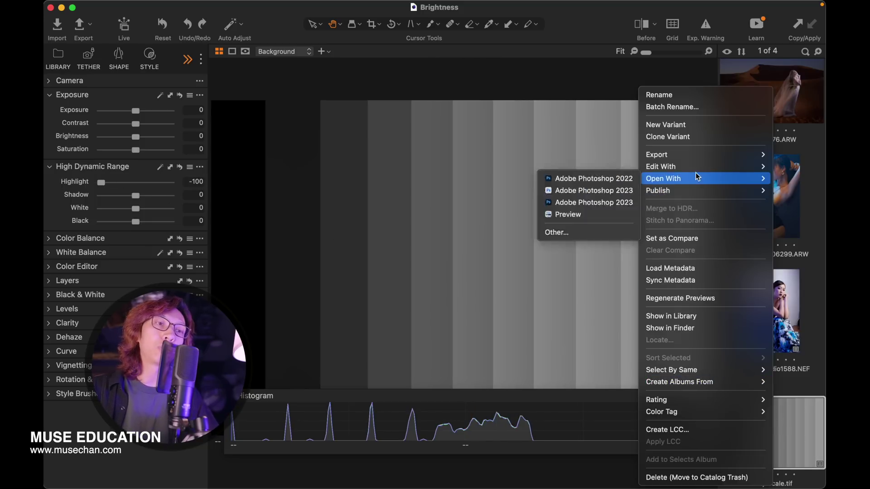
click(692, 136)
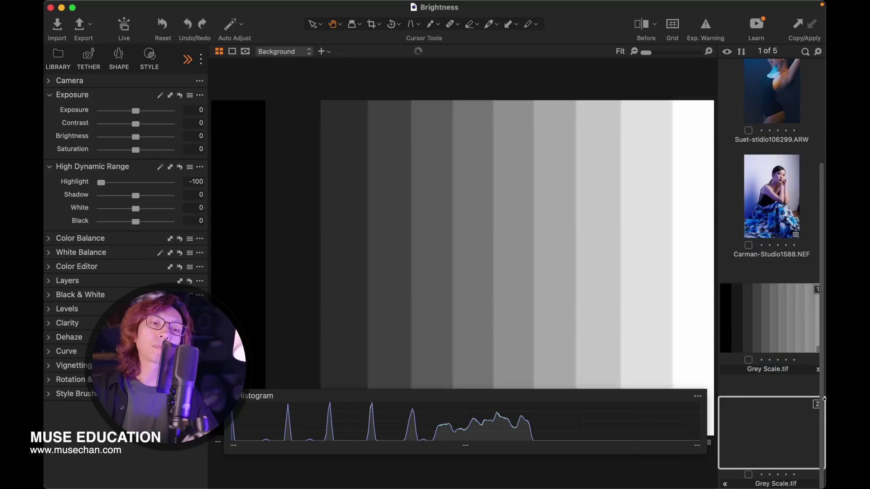
Reset the High Dynamic Range adjustments on variant 1 of the grey scale and set its Brightness to -50.
click(777, 317)
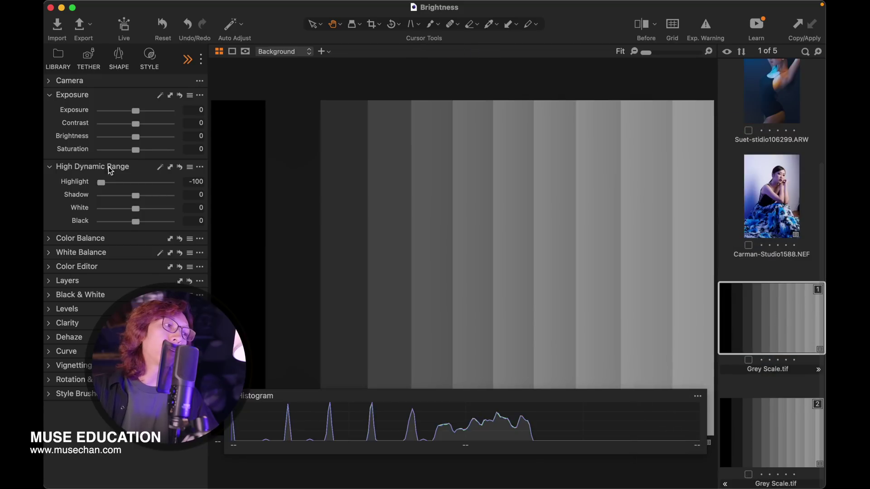
click(179, 169)
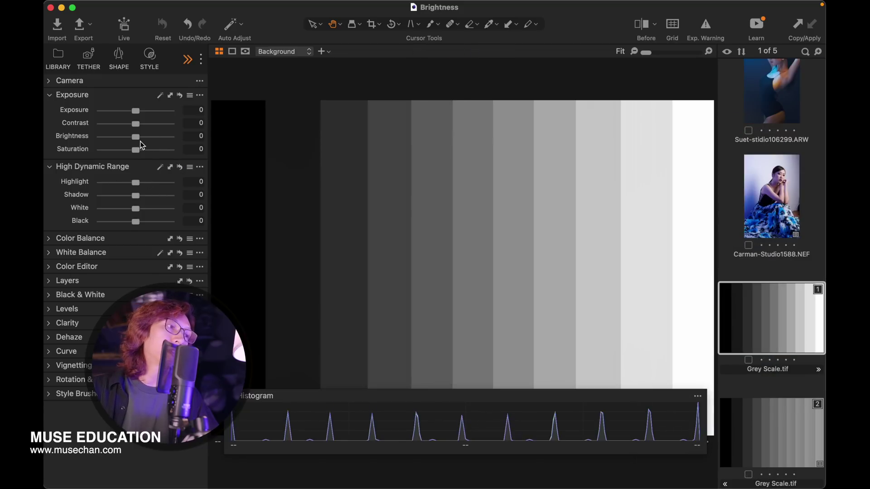
drag(136, 137, 46, 136)
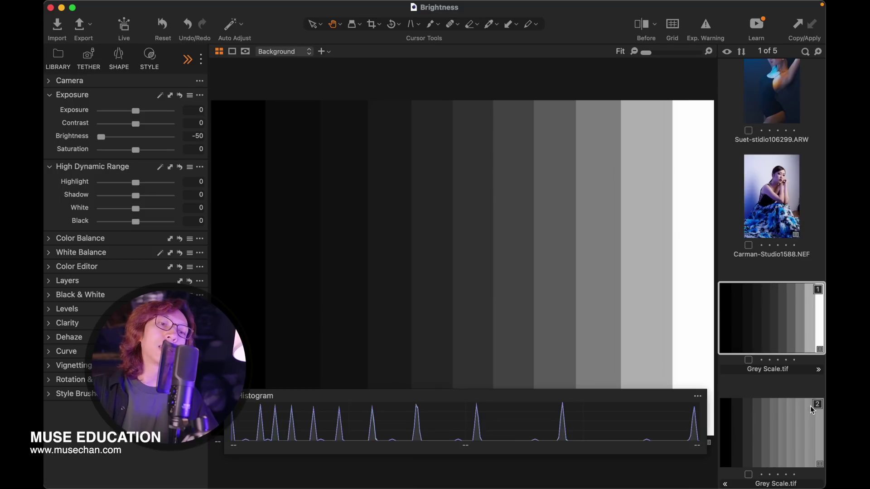
Set Highlight and White to -100 on variant 2 of the grey scale, and add variant 1 to the selection for comparison.
click(795, 421)
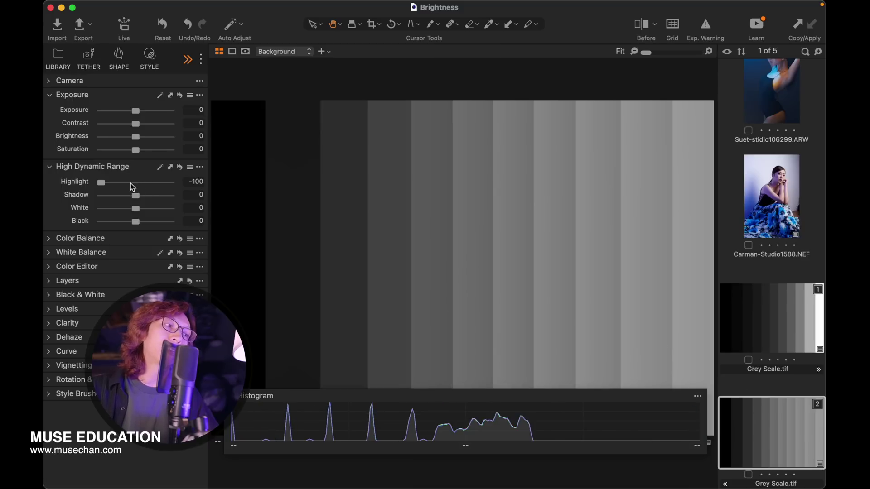
click(138, 183)
drag(139, 184, 64, 184)
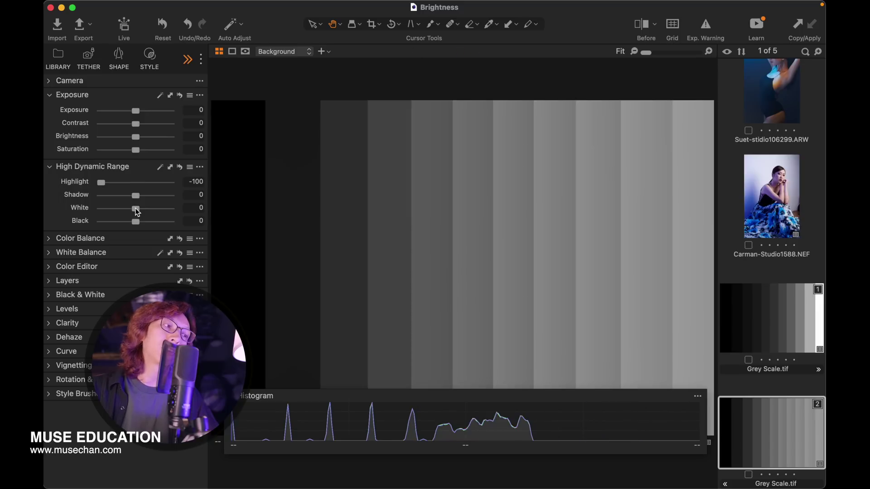
drag(135, 208, 69, 224)
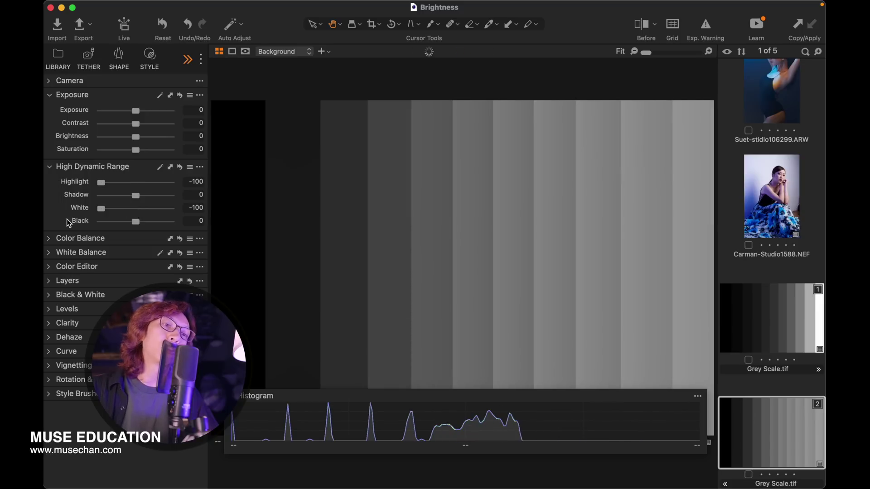
super+click(790, 324)
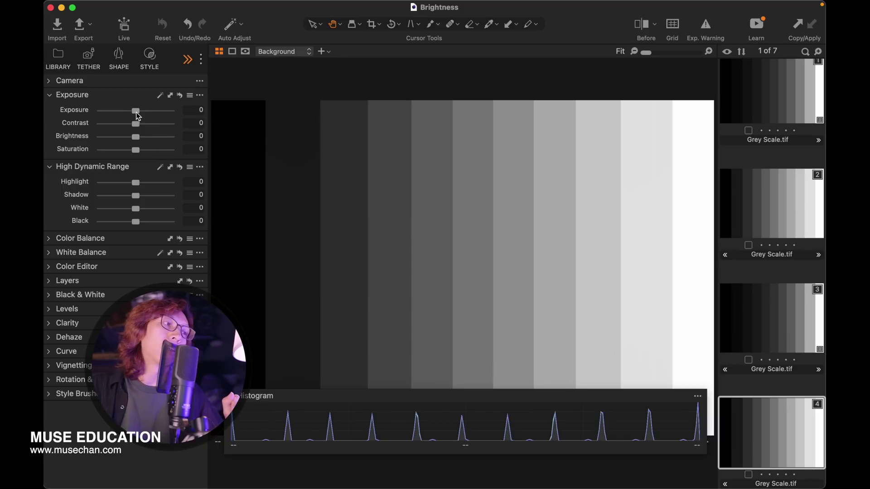
Set Exposure to -2.6 and Brightness to 50 on variant 4 of the grey scale.
drag(136, 111, 114, 113)
drag(155, 142, 170, 142)
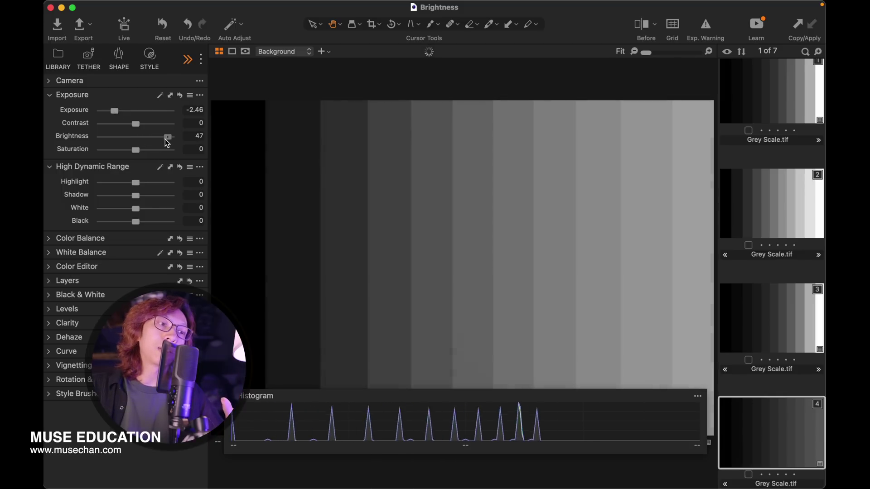
drag(115, 112, 113, 112)
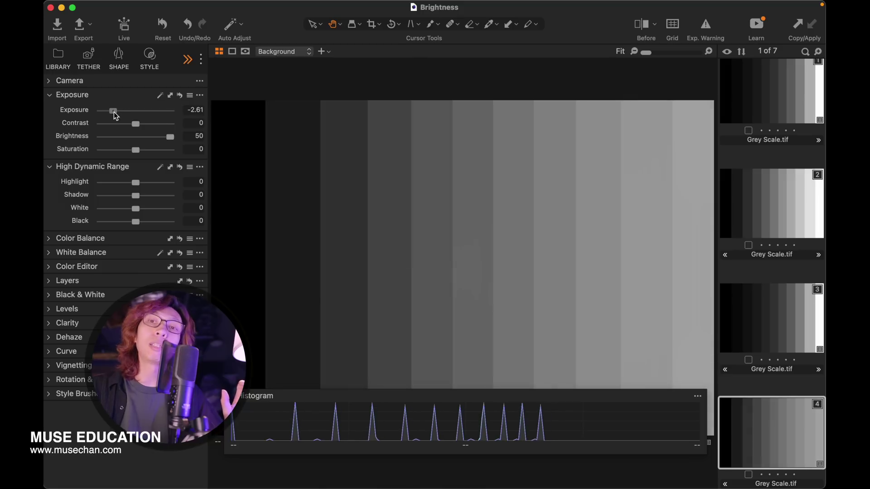
click(113, 112)
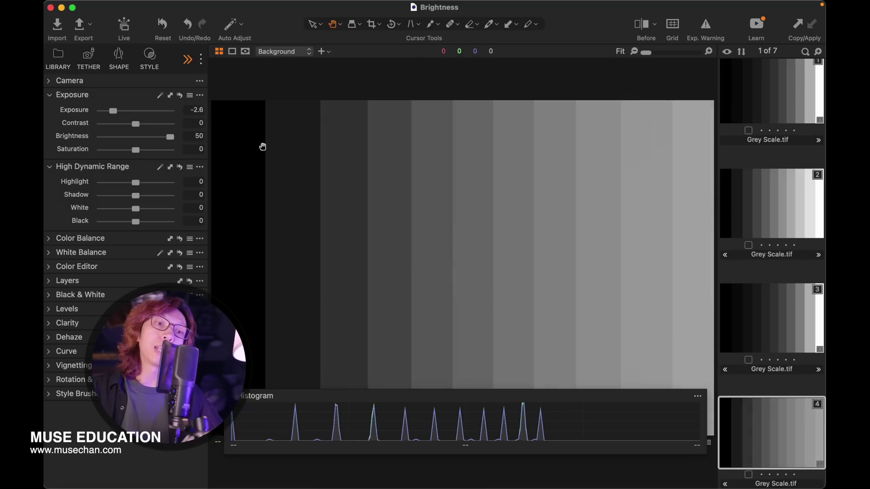
Compare variants 3 and 4 of the grey scale together with their histograms, and view variant 4 alone.
super+click(788, 325)
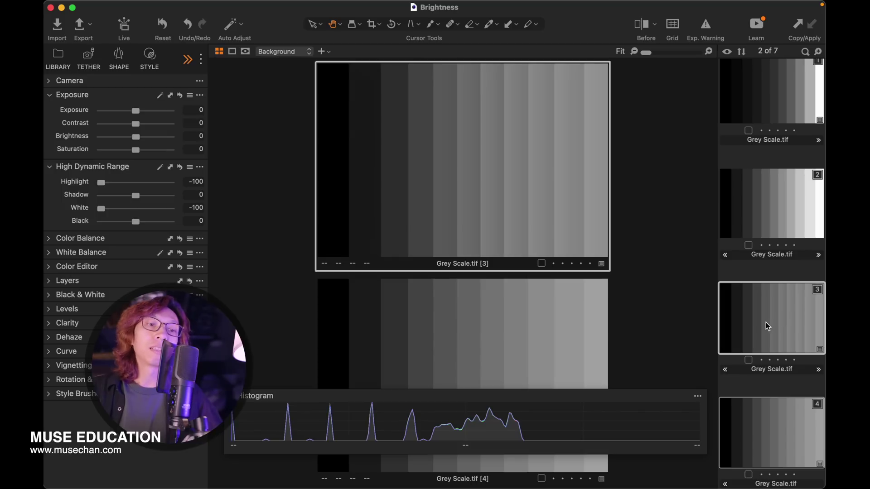
click(788, 456)
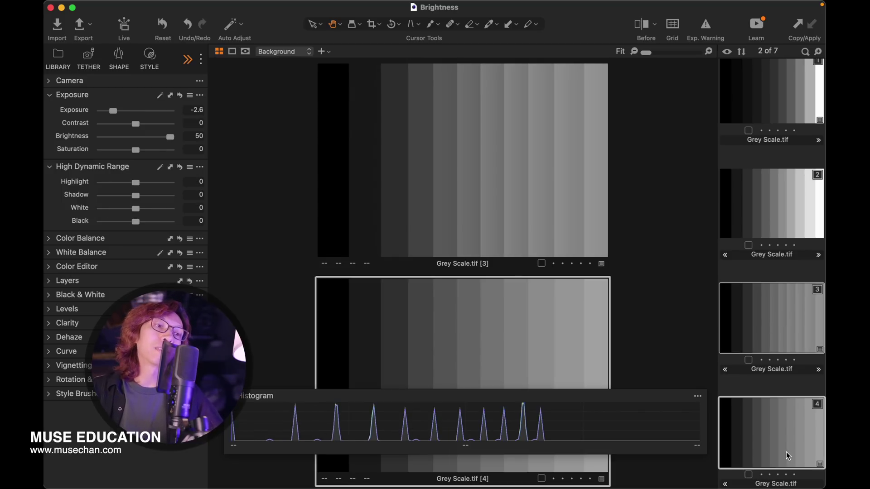
click(792, 446)
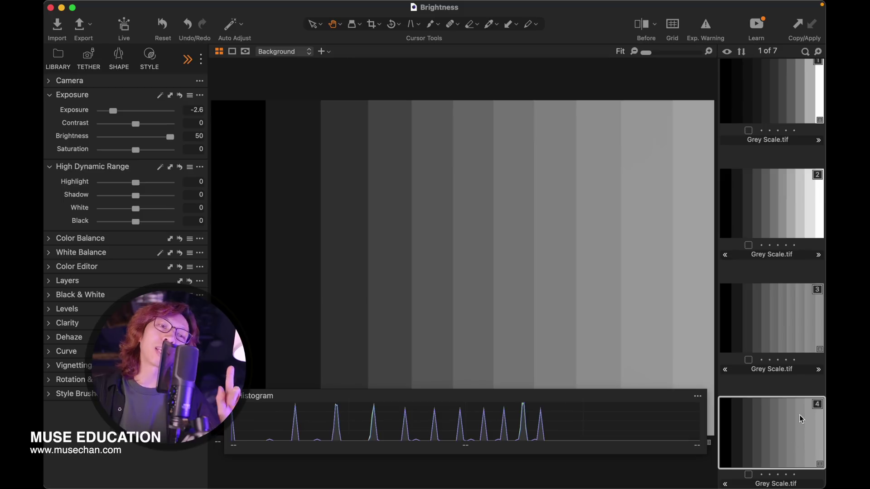
Set White to 100 on variant 3 of the grey scale.
click(787, 324)
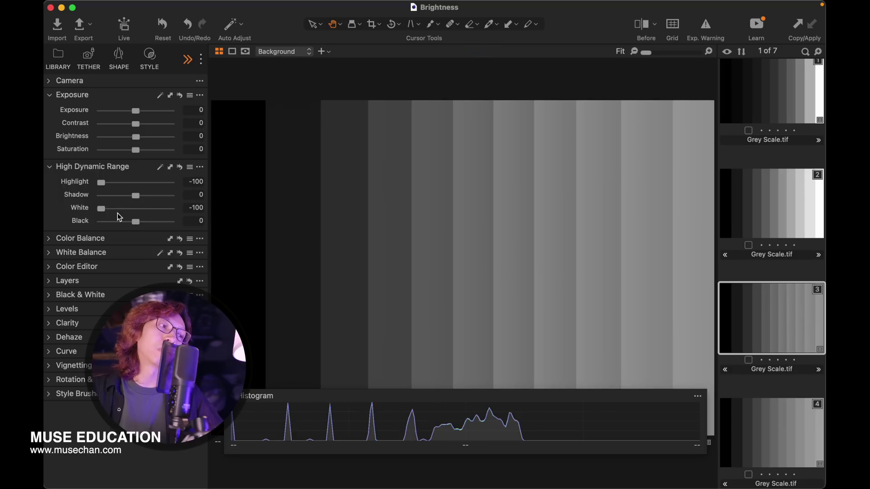
drag(102, 209, 172, 208)
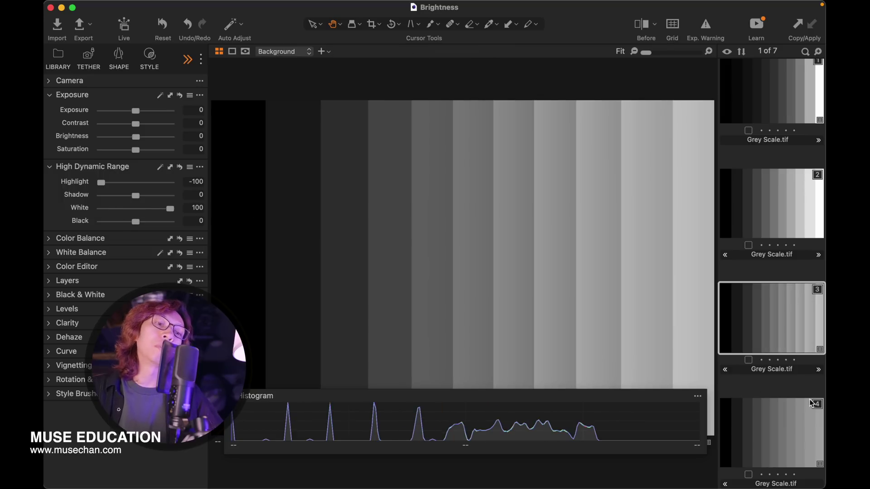
Undo the White change on variant 3 of the grey scale, and compare the tones and histograms of variants 3 and 4 alternately.
key(super+z)
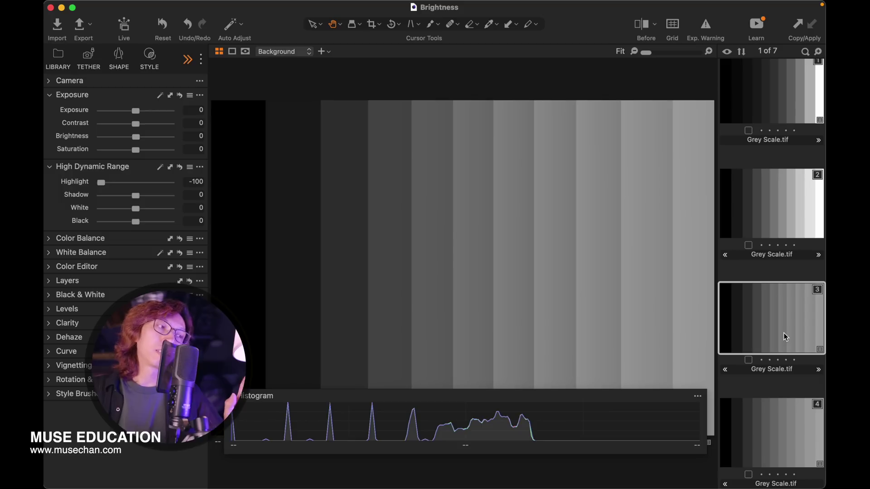
click(779, 425)
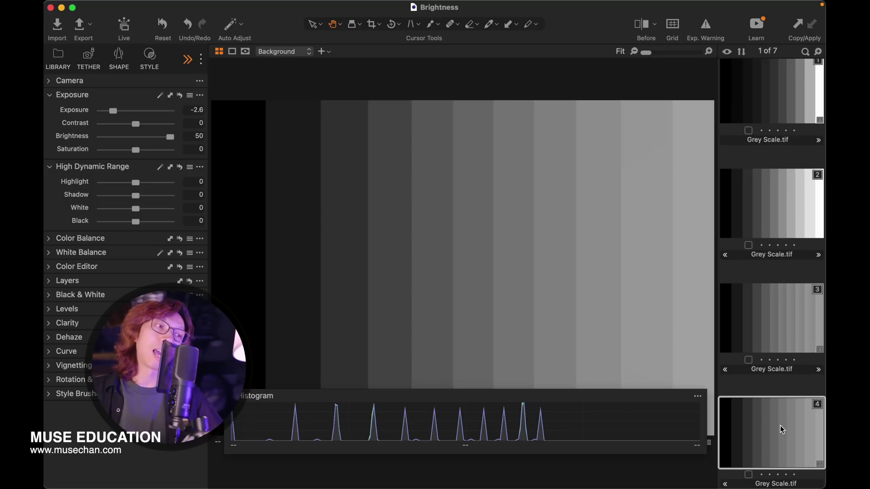
click(775, 329)
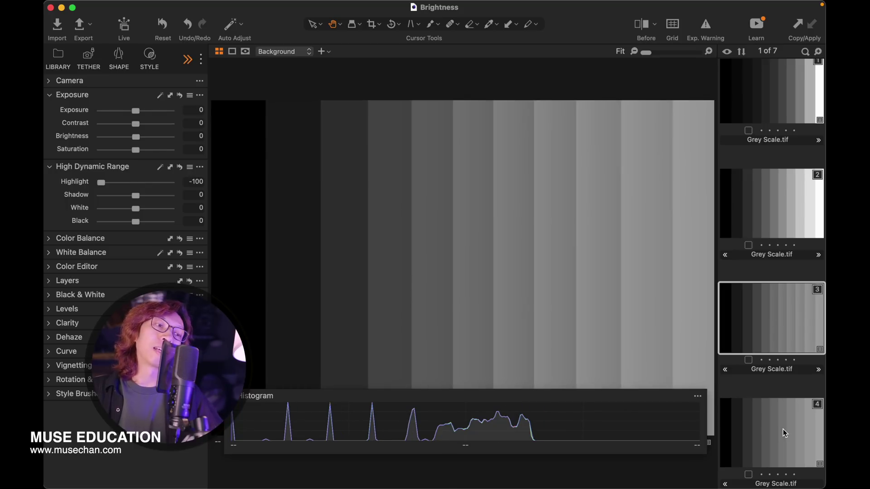
click(784, 433)
click(784, 327)
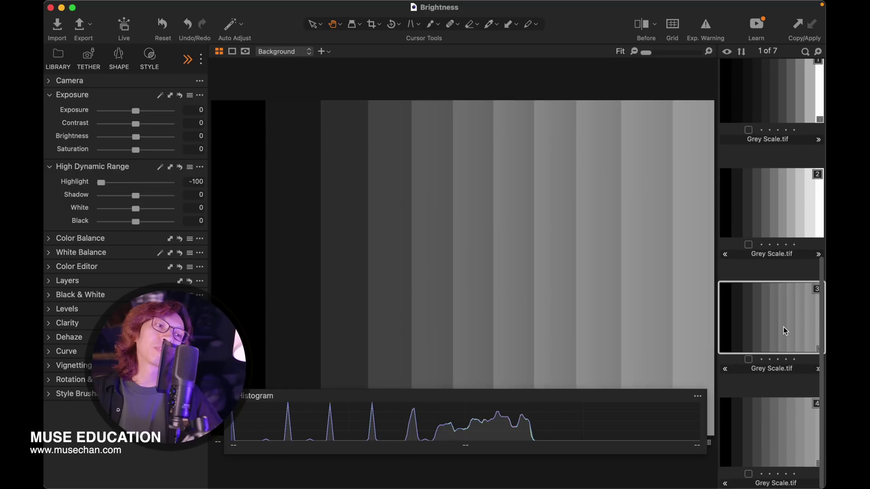
click(779, 423)
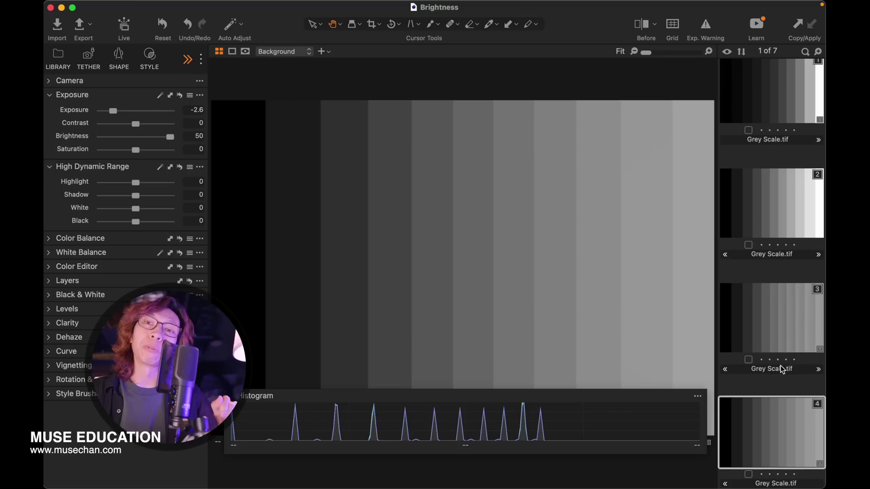
Reset all adjustments on variant 4 of the grey scale, and set Exposure to -2.35 and Brightness to 50.
click(163, 25)
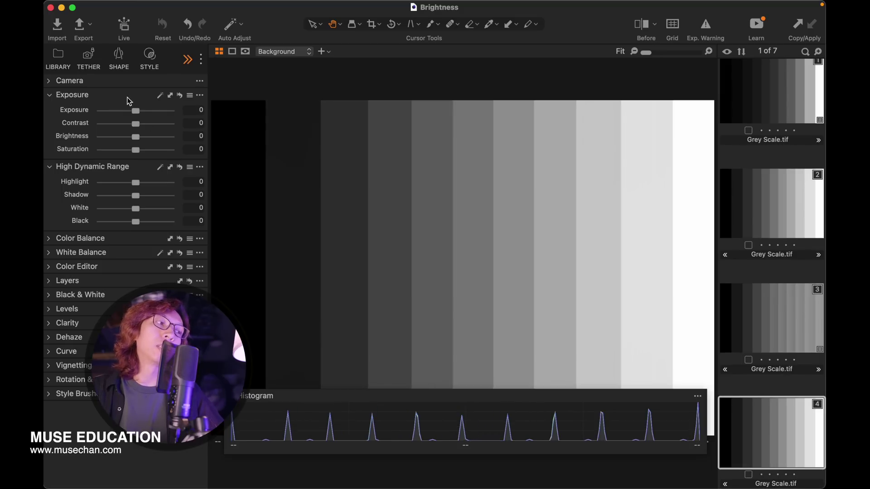
drag(136, 115, 189, 138)
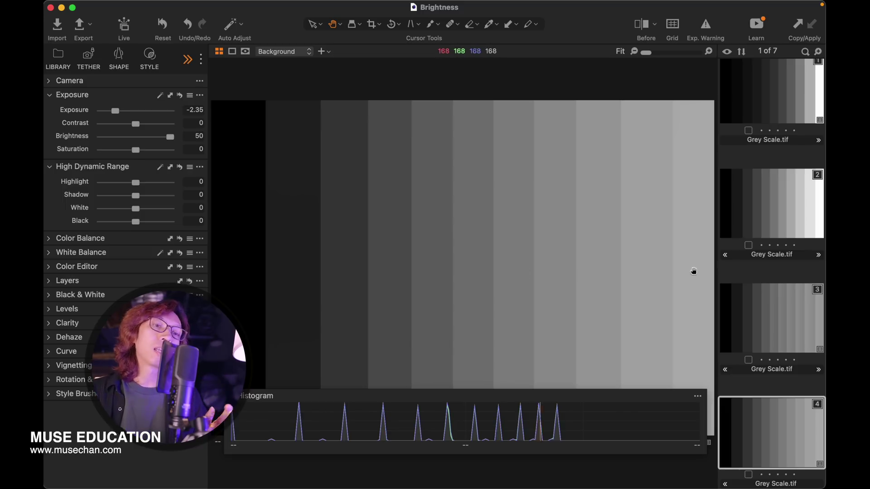
Reset the Exposure tool on variant 4 of the grey scale, and set Highlight and White to -100.
click(180, 97)
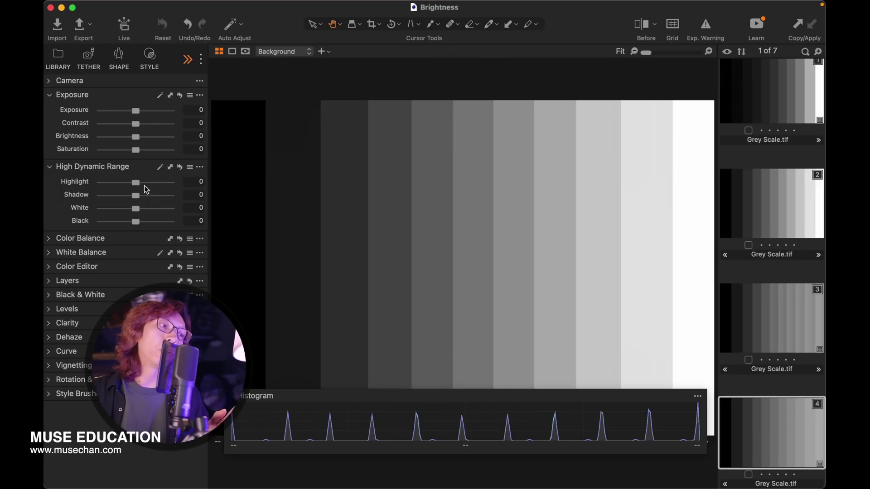
drag(136, 182, 86, 187)
drag(134, 211, 101, 213)
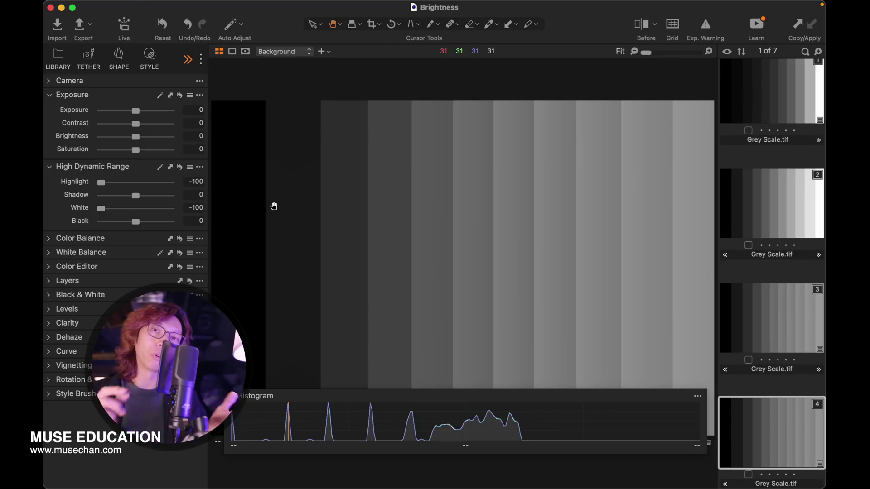
Reset the adjustments on variant 4 of the grey scale, and set Exposure to -1.96 and Shadow to 100.
key(super+r)
drag(138, 115, 119, 113)
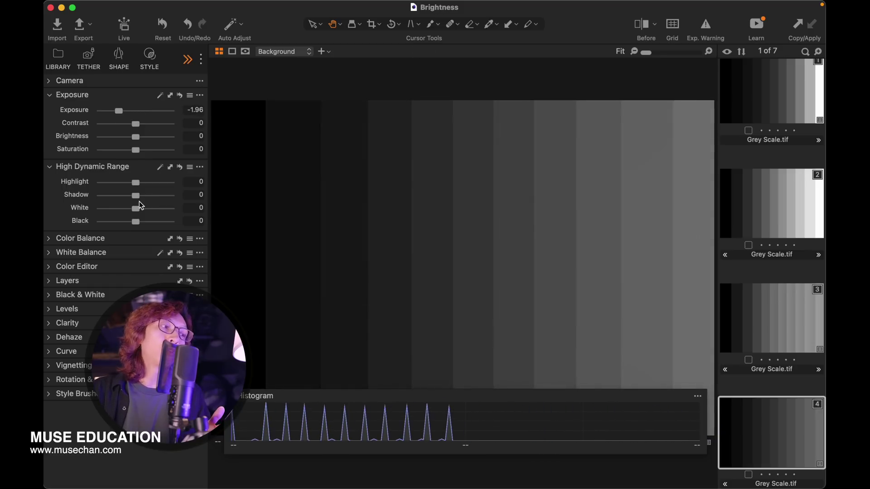
drag(137, 196, 171, 196)
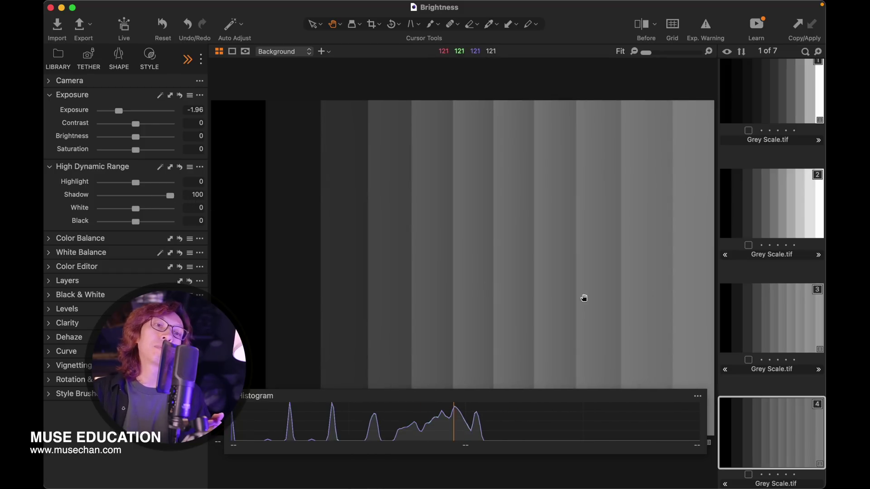
Show variant 2 of the grey scale alongside variant 4, and set its Exposure to -1.65 and Brightness to 29.
super+click(782, 218)
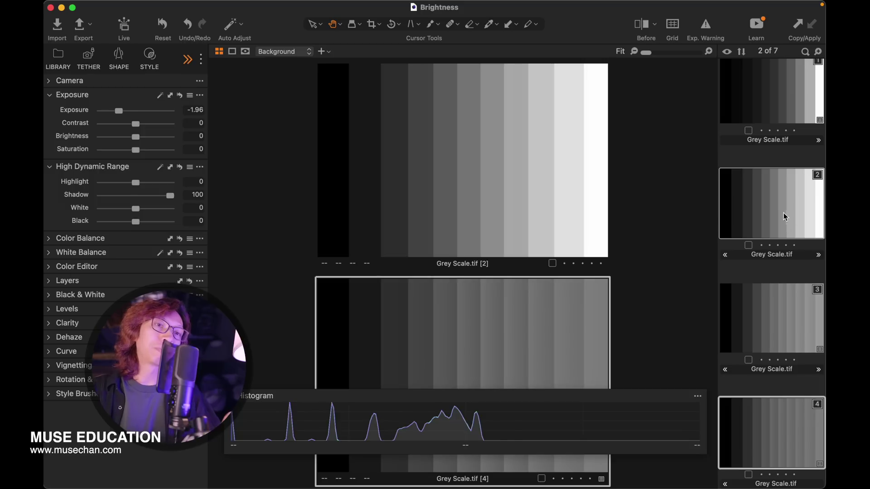
click(121, 111)
drag(153, 136, 157, 140)
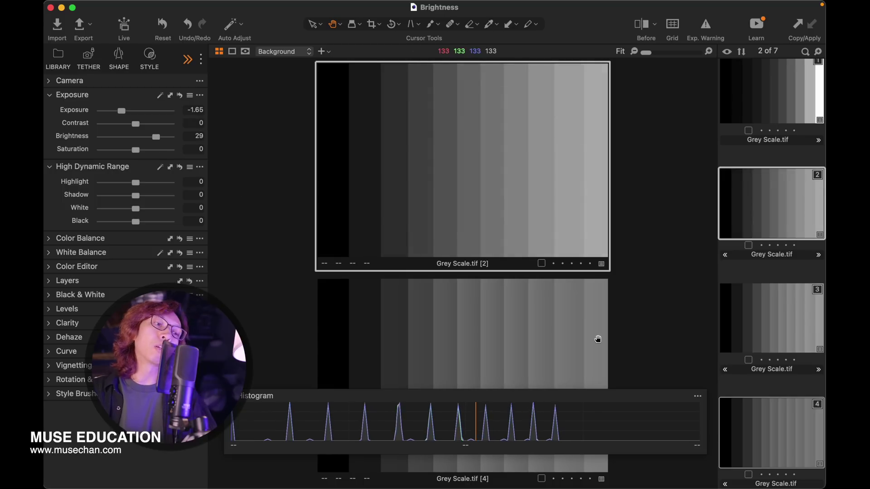
Compare the histograms of grey scale variants 4 and 2, and set White to -100 on variant 2.
click(558, 333)
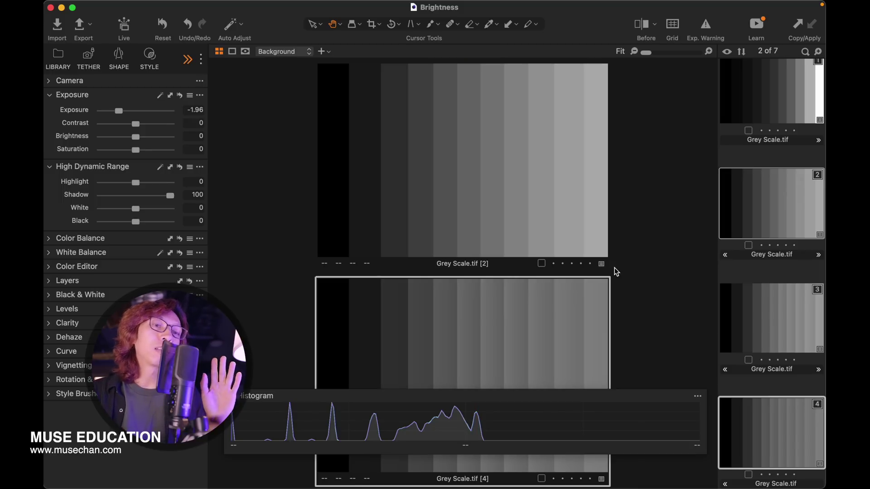
click(578, 237)
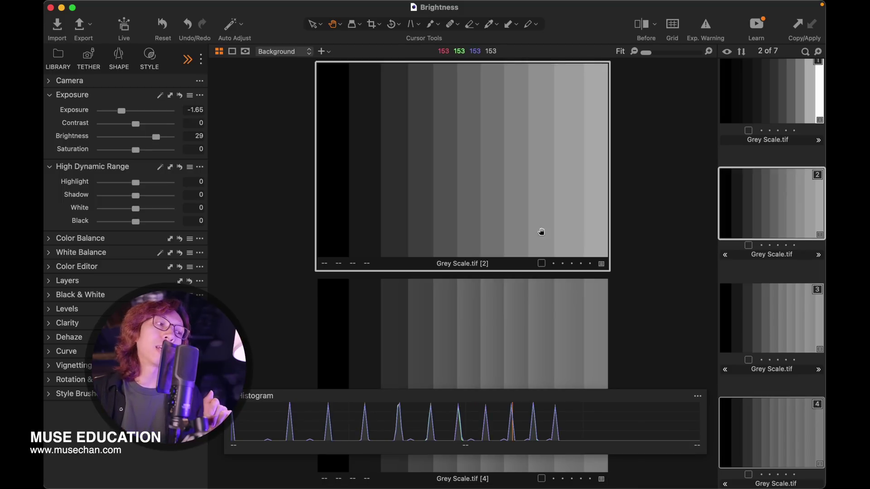
drag(139, 212, 105, 208)
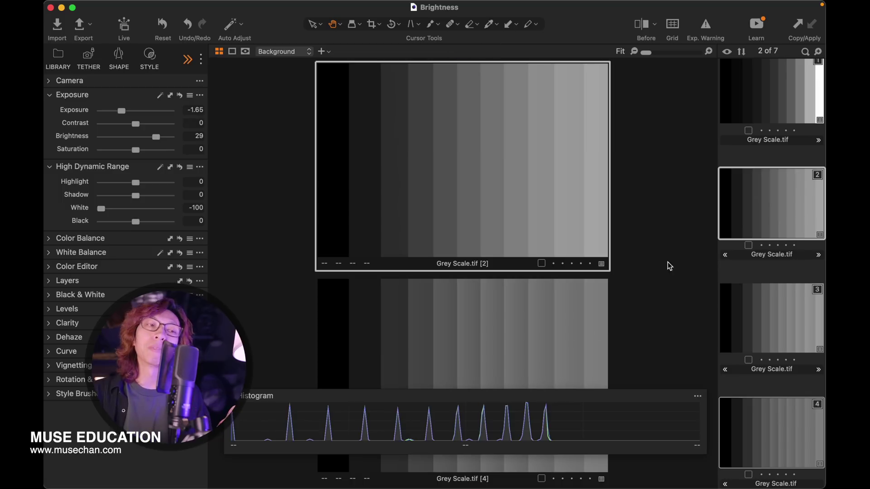
Open the NEF portrait of the seated woman in the floral skirt, and dock the floating Histogram between Clarity and Dehaze.
scroll(782, 204, up, 8)
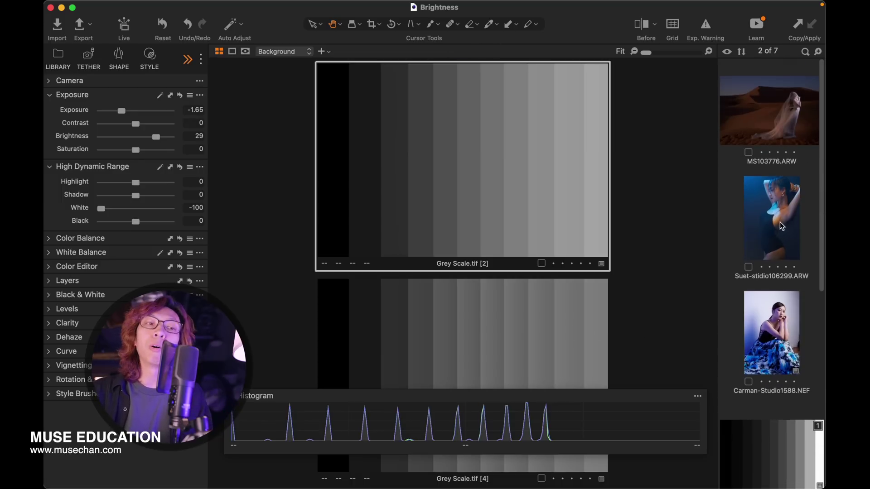
click(780, 319)
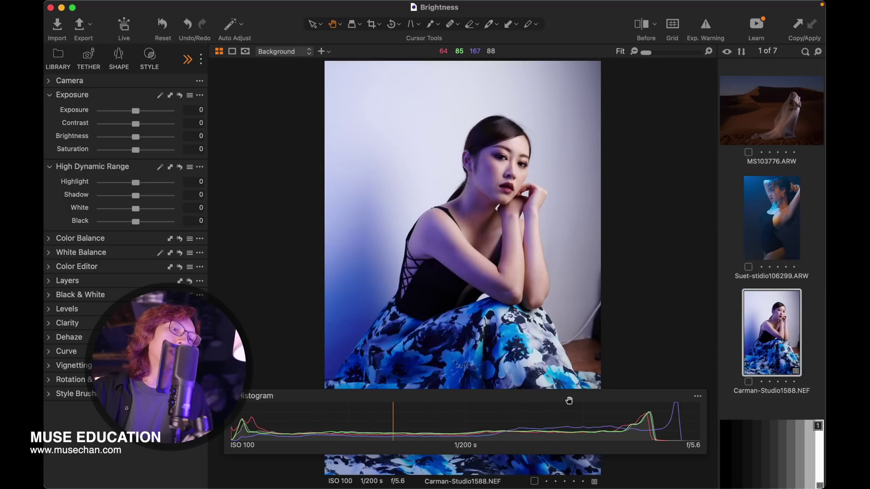
drag(575, 397, 244, 344)
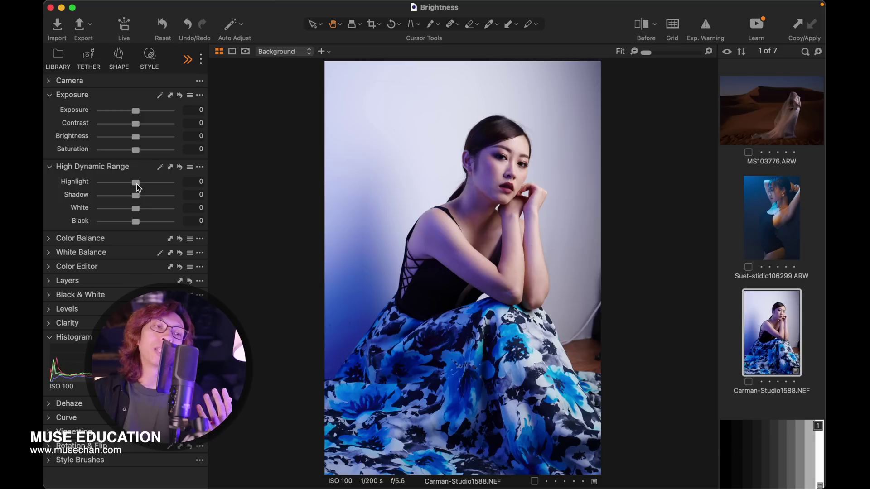
Try Highlight at -100 on the seated portrait, return it to 1, and set White to -100.
drag(137, 182, 45, 181)
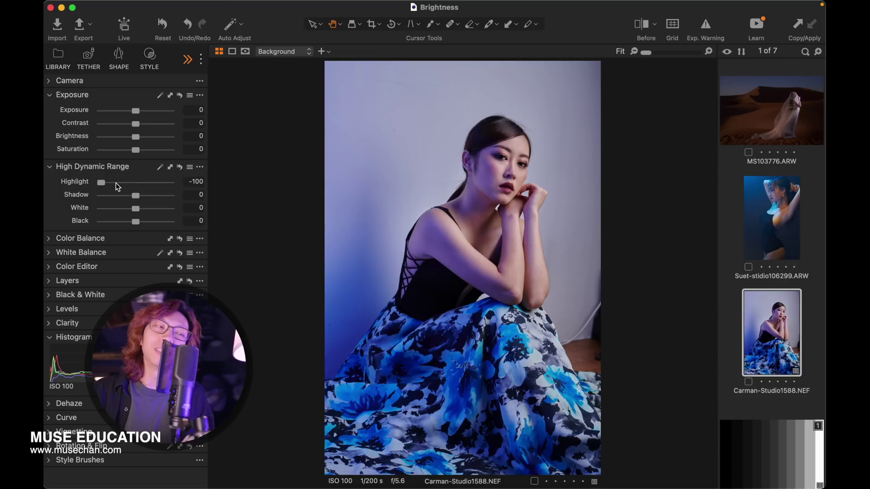
click(133, 182)
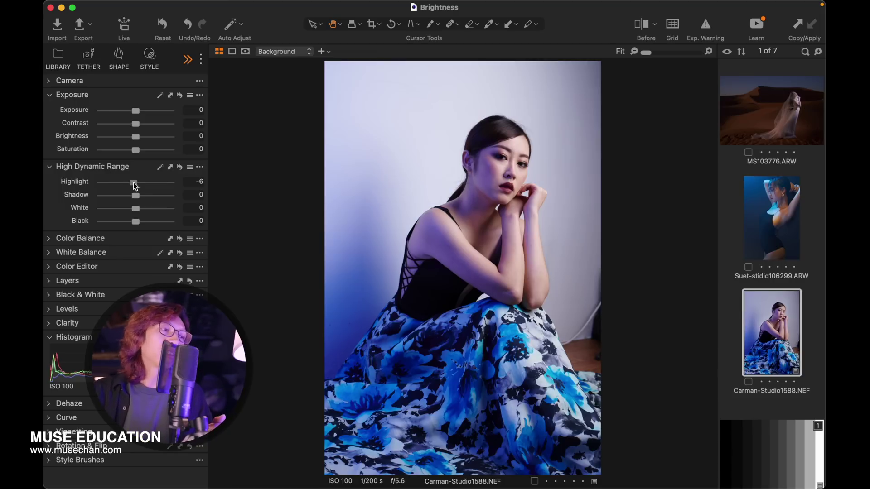
drag(135, 209, 89, 212)
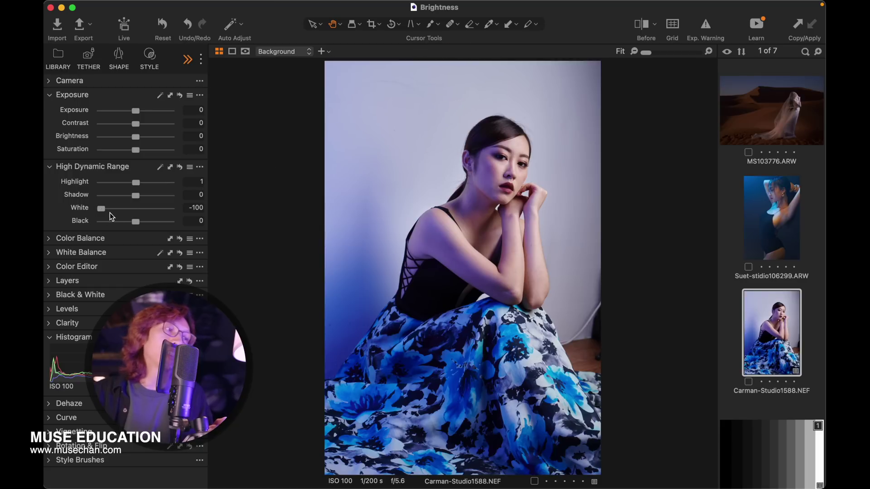
drag(101, 209, 62, 211)
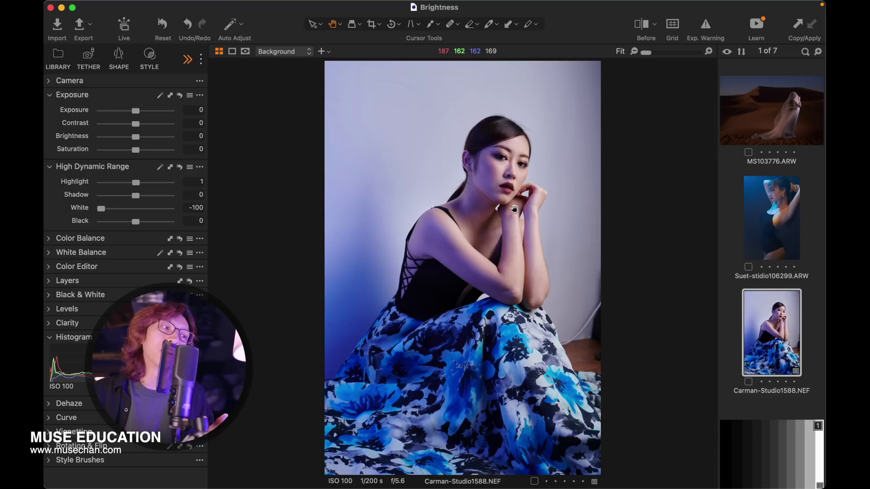
Clone the seated portrait as a second variant, and set Highlight to -100 on variant 1.
key(F3)
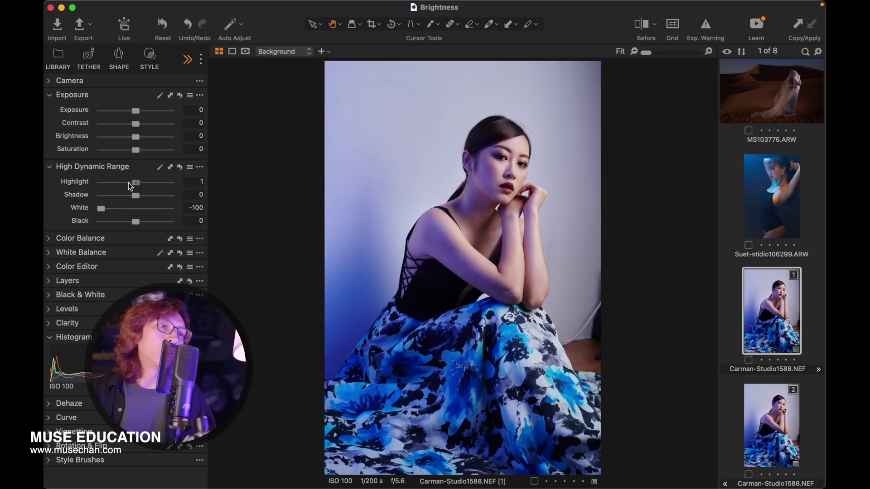
drag(128, 183, 69, 224)
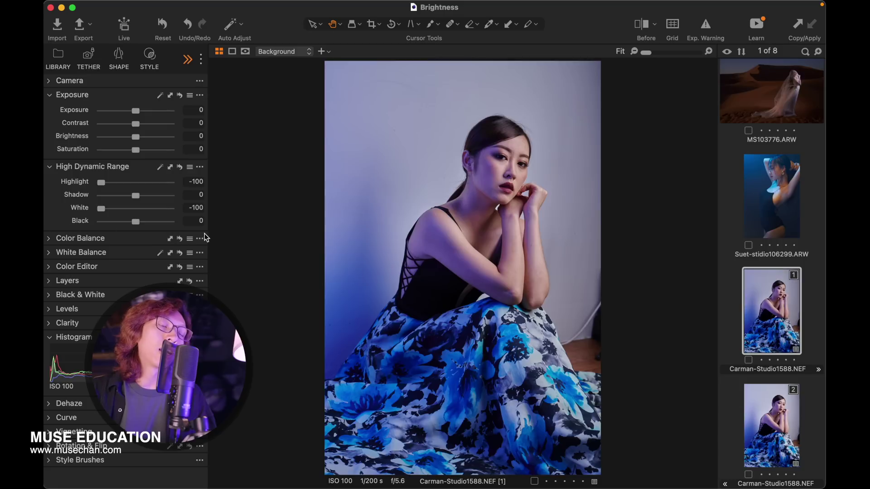
Reset High Dynamic Range on variant 2 of the seated portrait, and set Exposure to -1.56 and Brightness to 50.
click(782, 422)
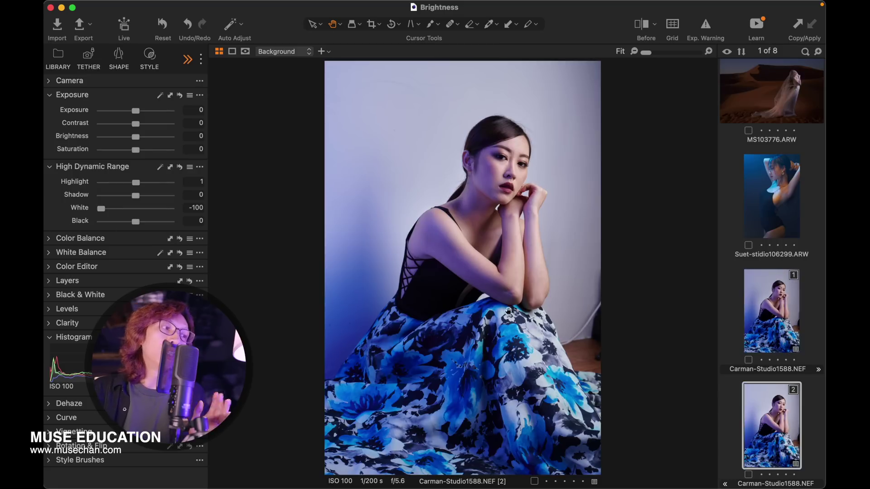
click(180, 167)
drag(136, 111, 181, 139)
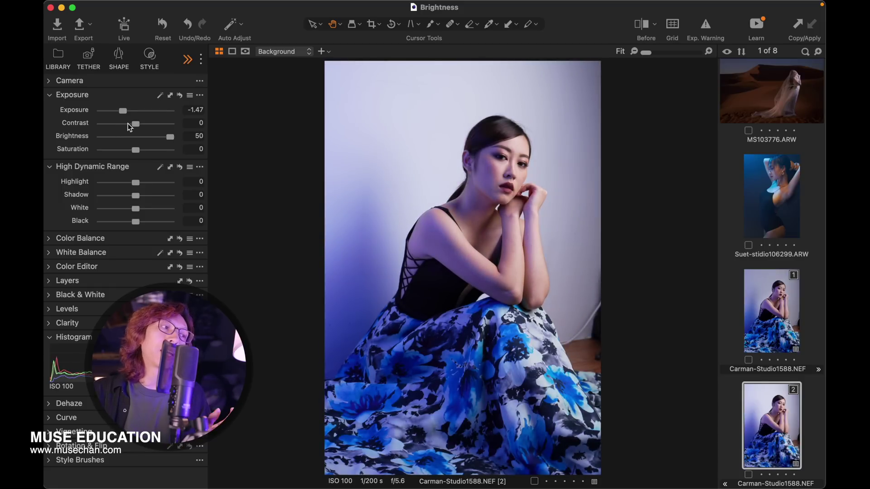
drag(123, 114, 122, 112)
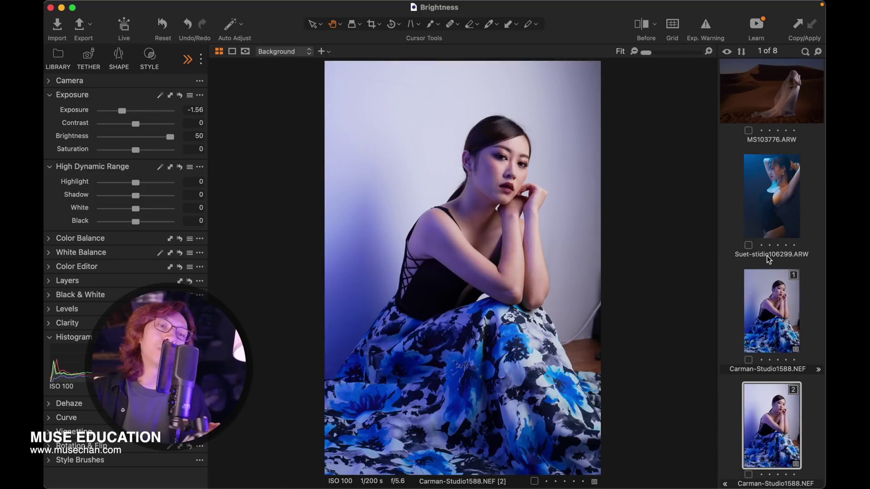
Show variants 1 and 2 of the seated portrait side by side and compare their tones and adjustment settings.
super+click(777, 315)
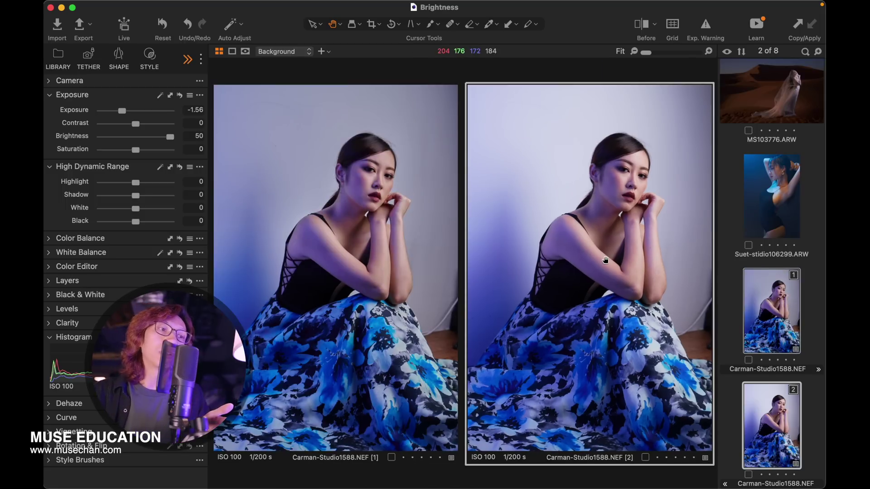
click(294, 199)
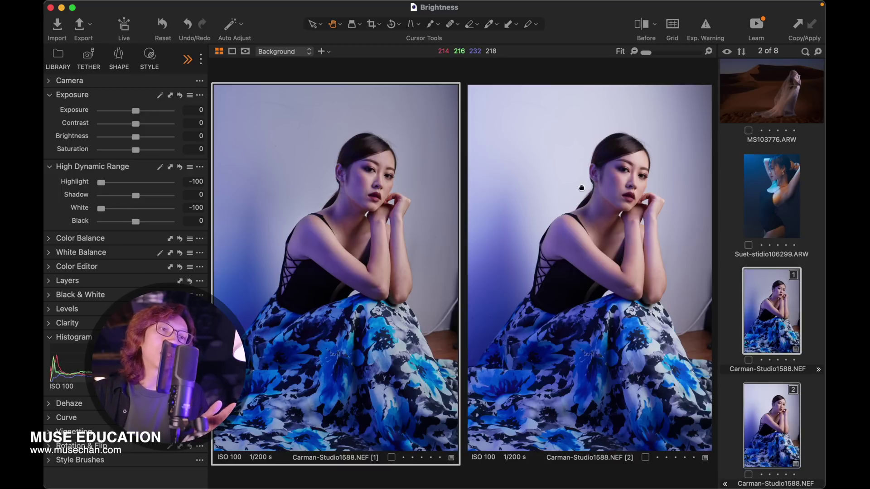
click(581, 187)
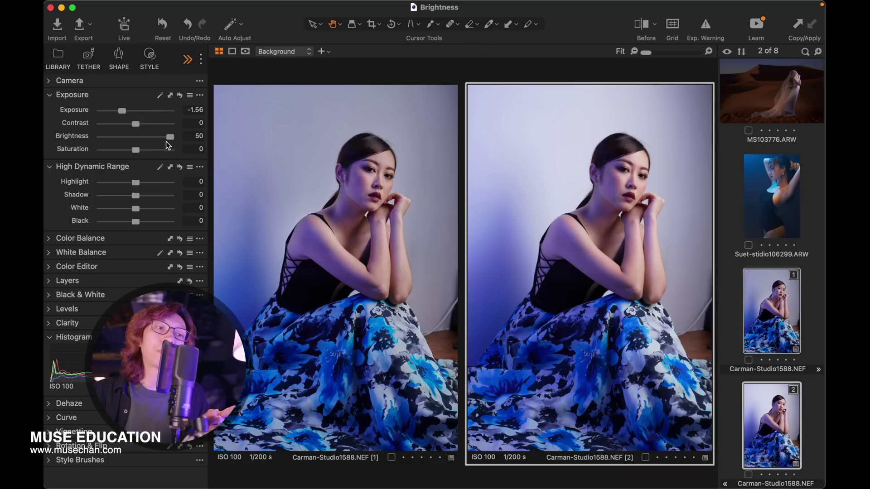
Examine the face in both portrait variants at 100%, and the eye and surrounding skin at 300%.
click(376, 181)
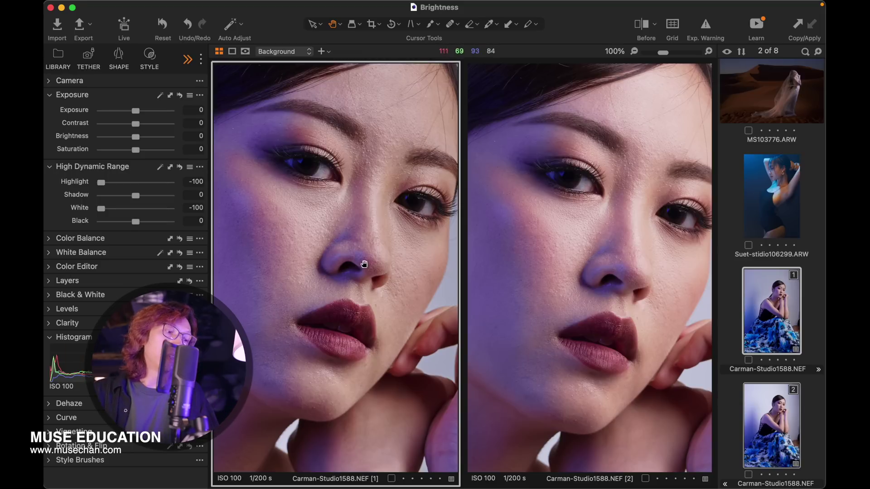
drag(329, 275, 401, 261)
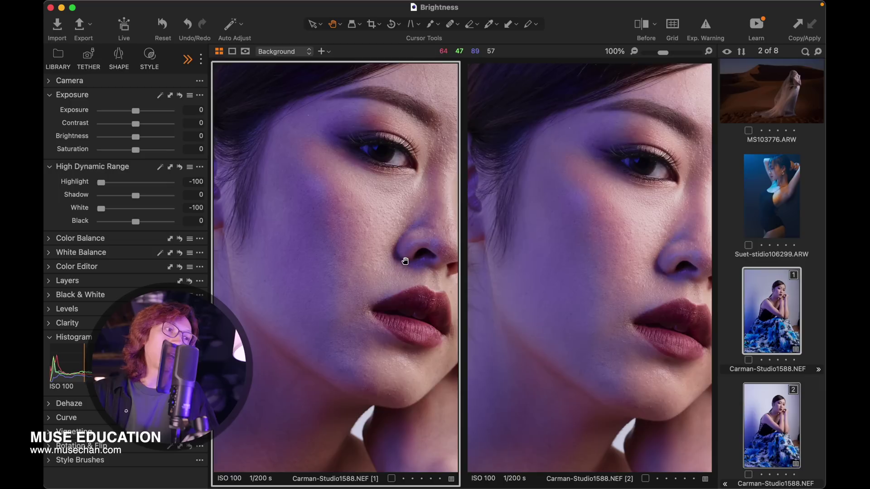
drag(317, 310, 330, 363)
drag(324, 253, 339, 239)
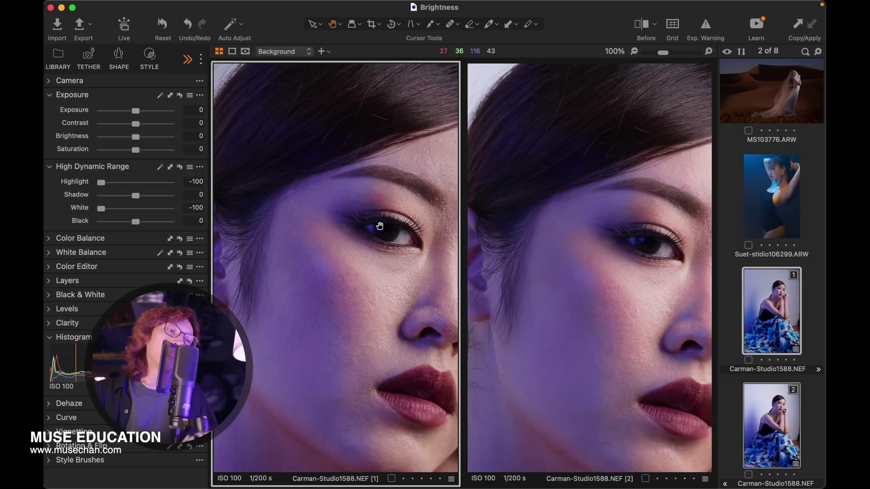
scroll(378, 225, up, 3)
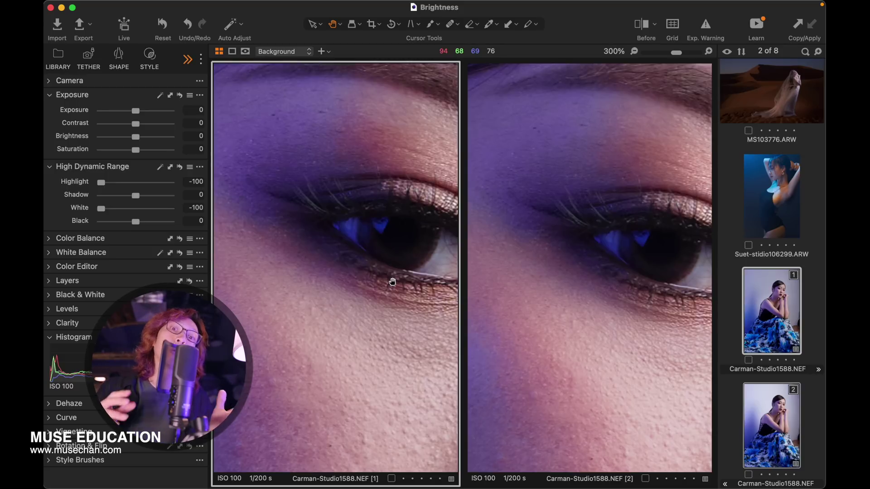
Compare the eye, nose and skin tones in both portrait variants at 300%, 100% and 67%, and return both to the fitted view.
drag(410, 268, 311, 245)
drag(376, 269, 353, 231)
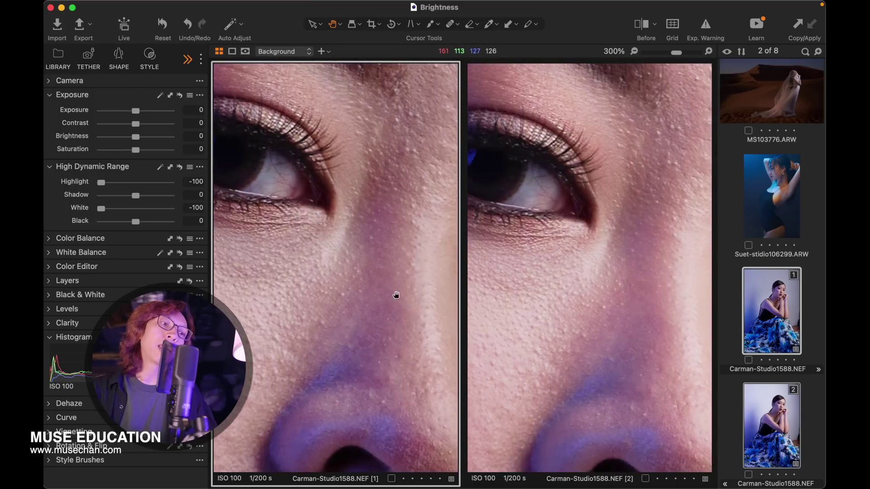
drag(417, 316, 387, 278)
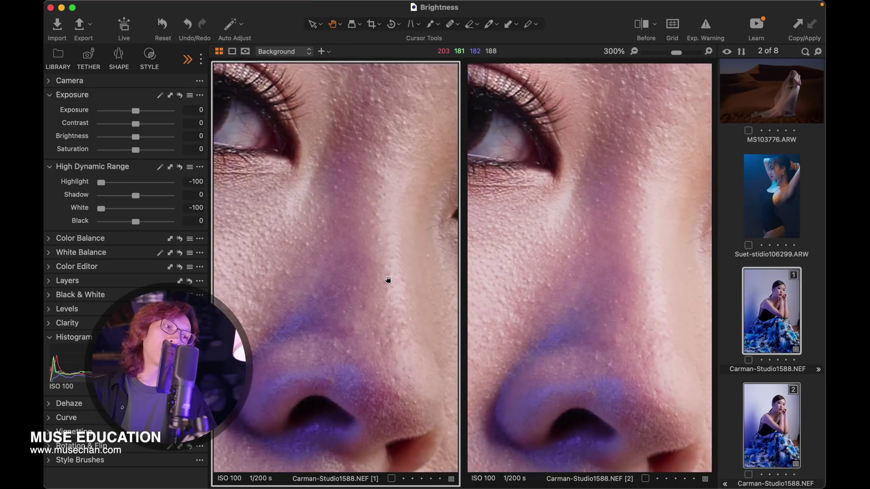
key(super+minus)
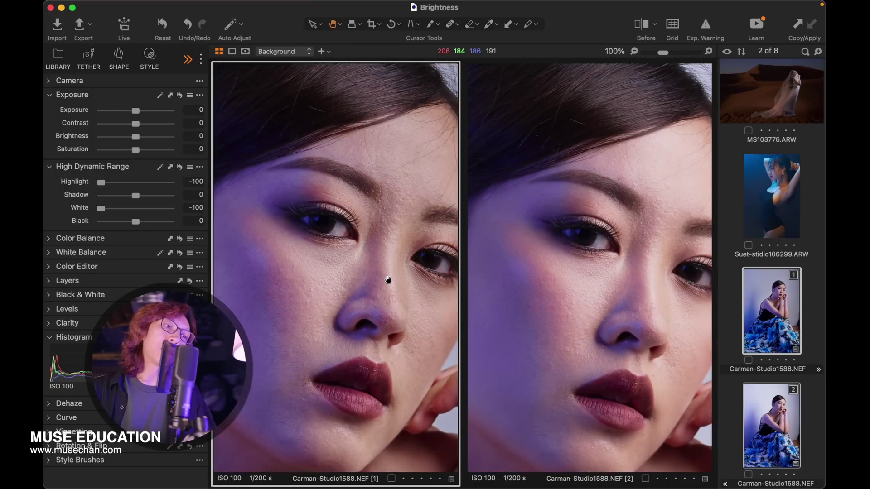
key(super+minus)
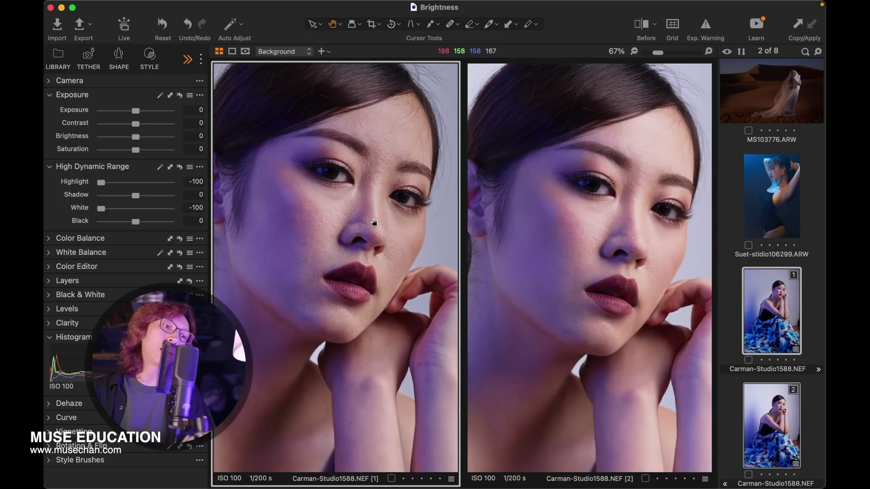
drag(320, 290, 355, 259)
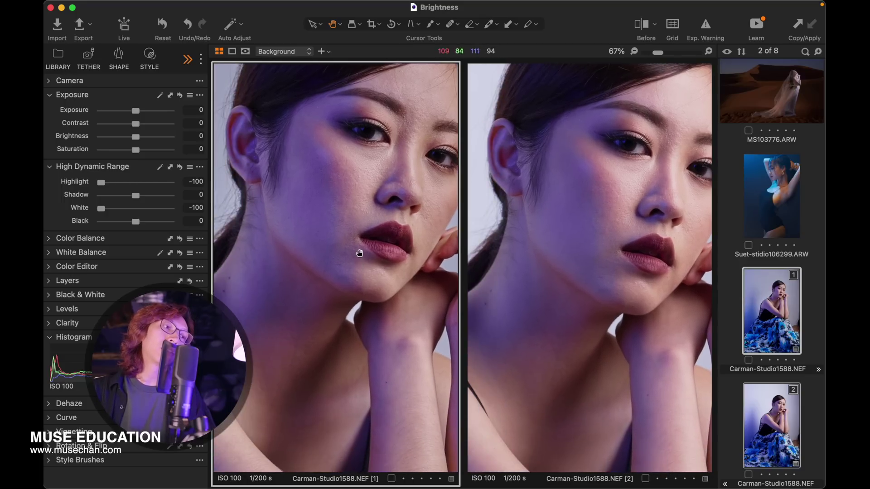
key(super+0)
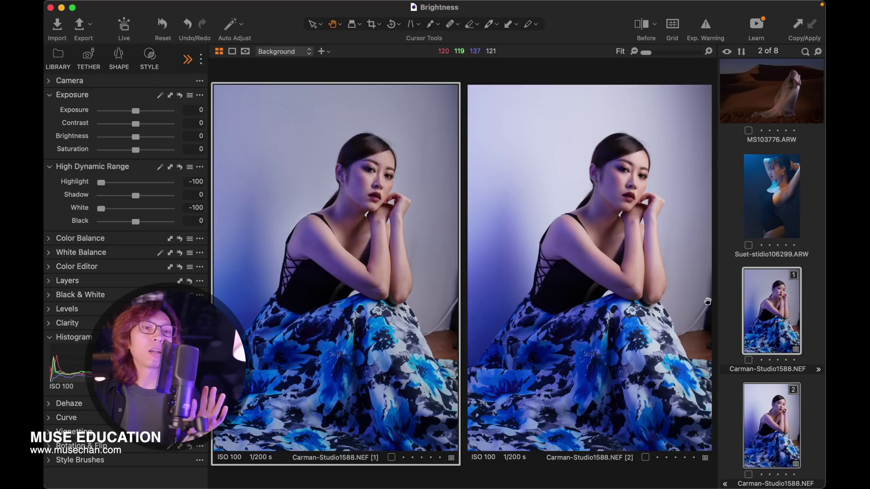
Clone variant 2 of the seated portrait as a third variant, and set its Exposure to 1.2 and Brightness to -50.
click(799, 414)
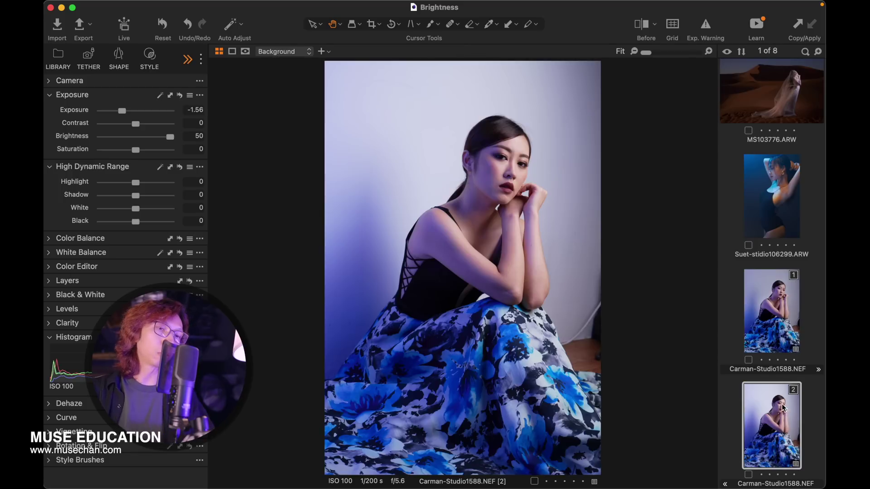
right_click(783, 410)
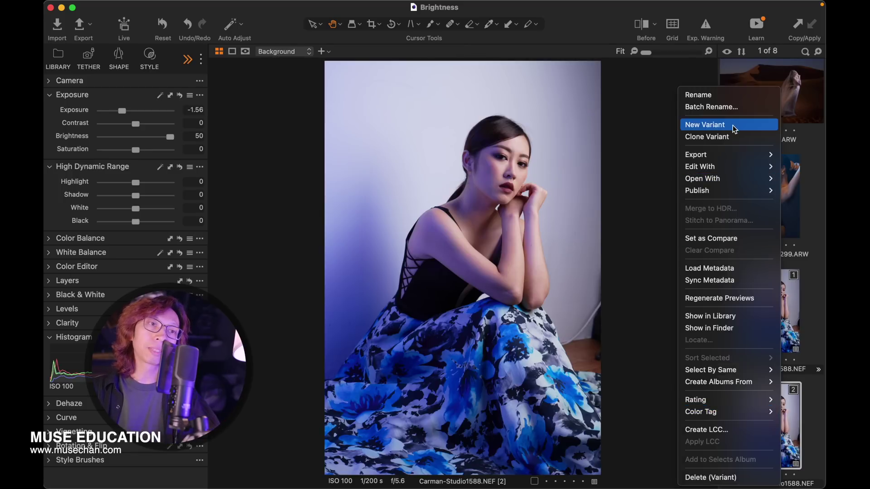
click(729, 139)
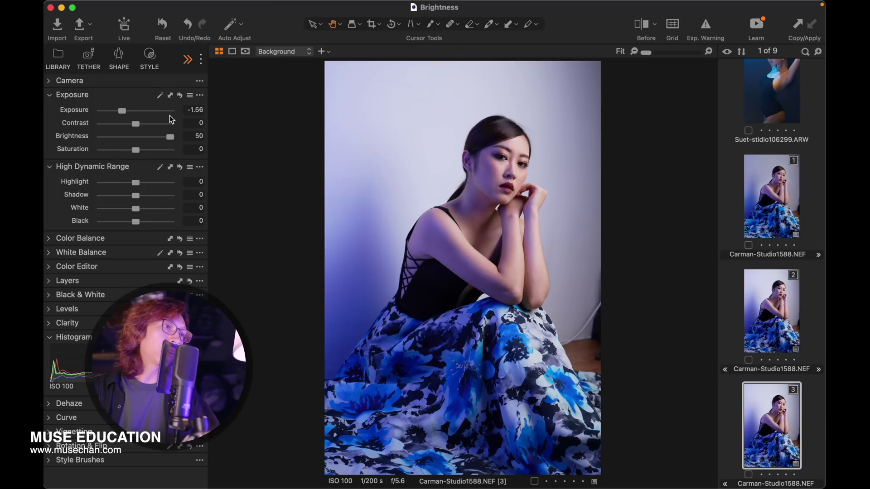
click(130, 111)
drag(129, 111, 147, 112)
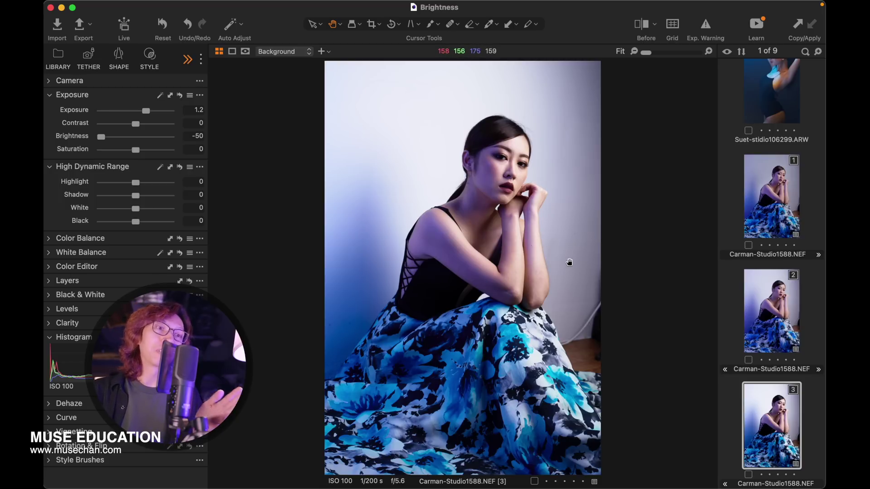
Show variants 2 and 3 side by side to compare their tones and settings, and set Exposure on variant 3 to 0.88.
super+click(789, 336)
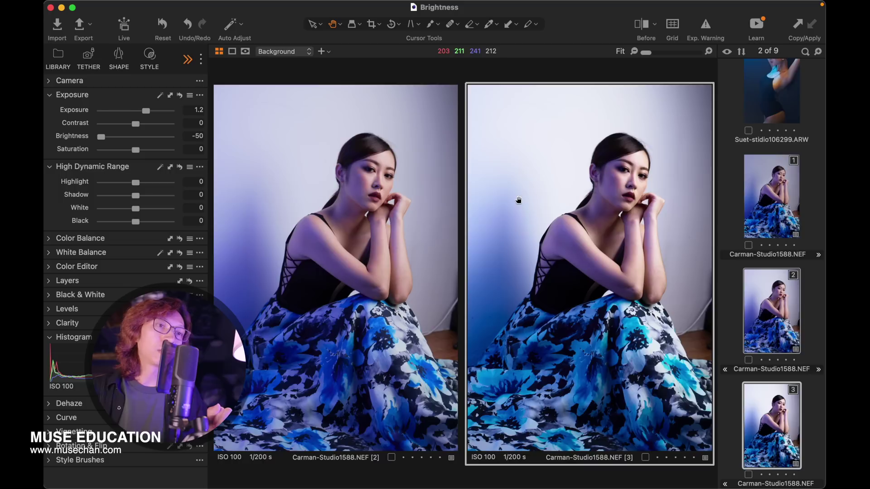
click(772, 307)
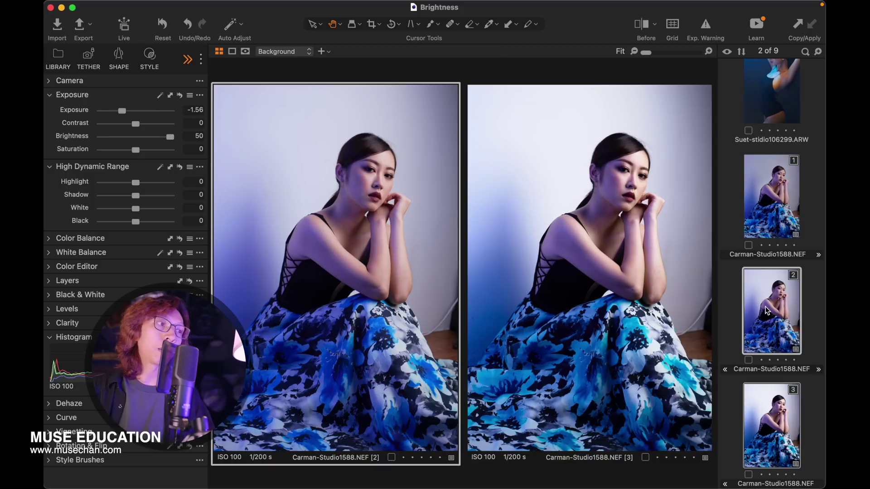
click(750, 396)
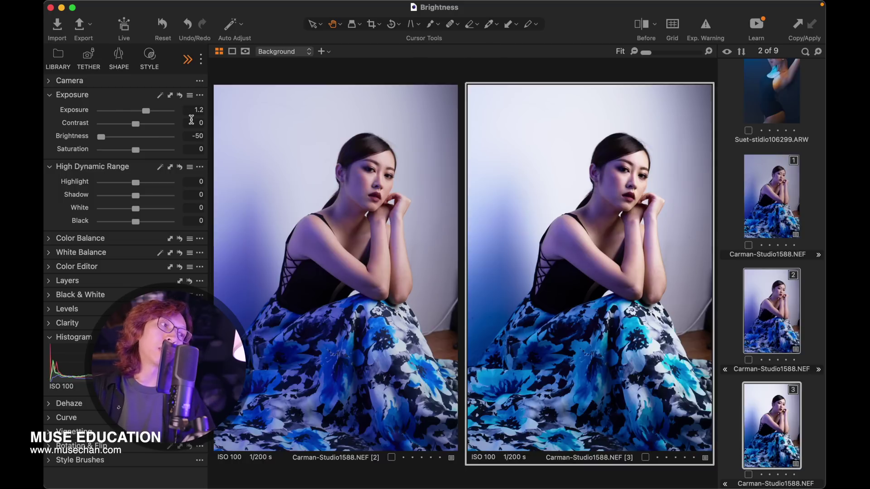
drag(145, 110, 143, 111)
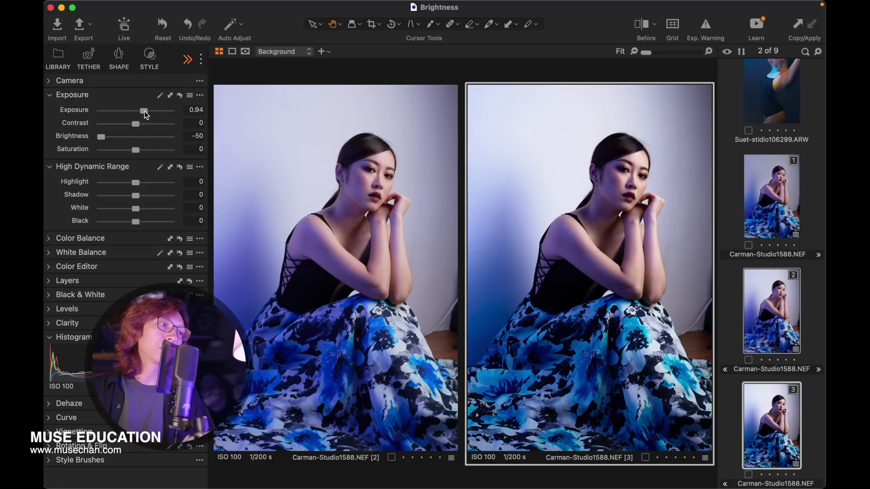
drag(144, 111, 144, 110)
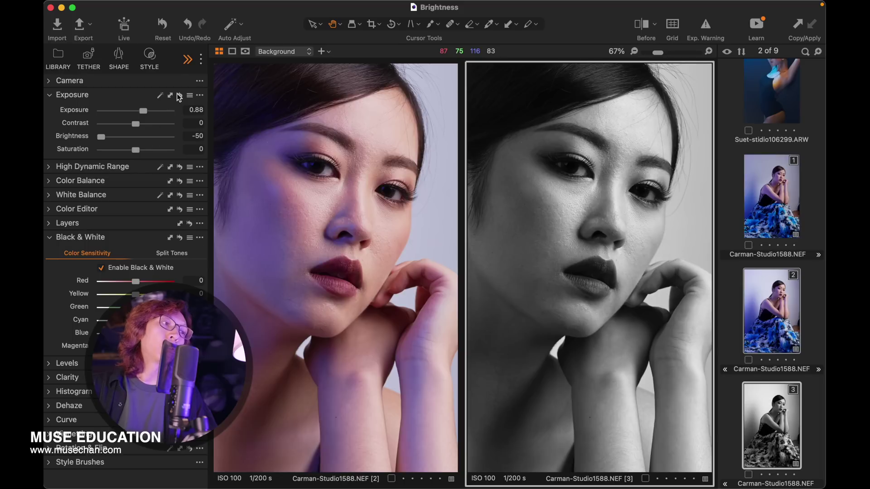
Reset the Exposure adjustments on black-and-white variant 3, try an Exposure of -1.72, and undo that change.
click(179, 95)
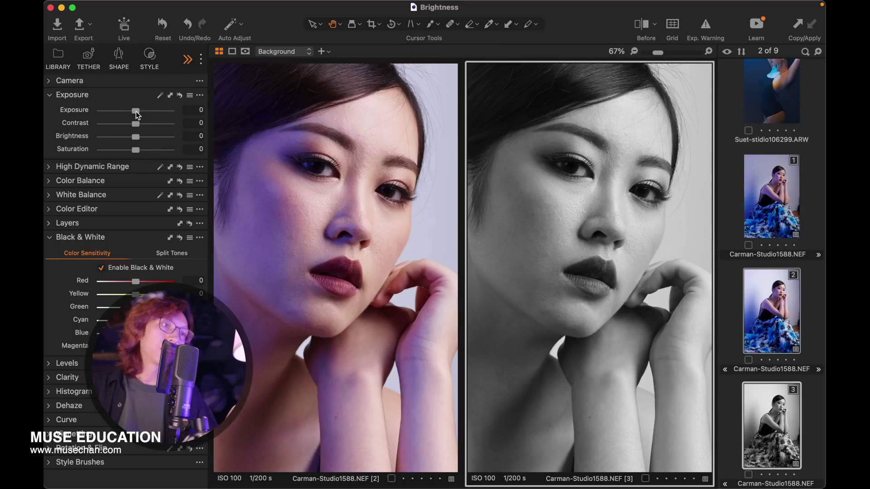
drag(136, 112, 121, 112)
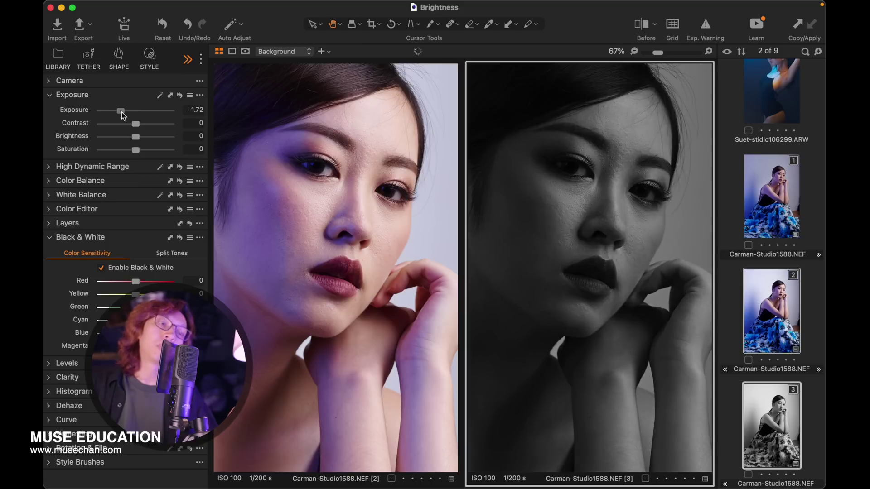
key(super+z)
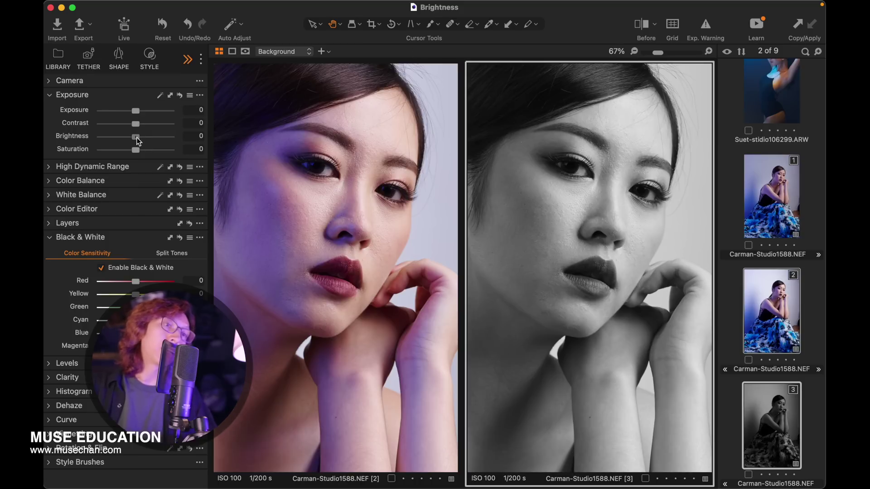
Set Brightness to -50 and Exposure to 0.84 on black-and-white variant 3.
drag(135, 138, 94, 139)
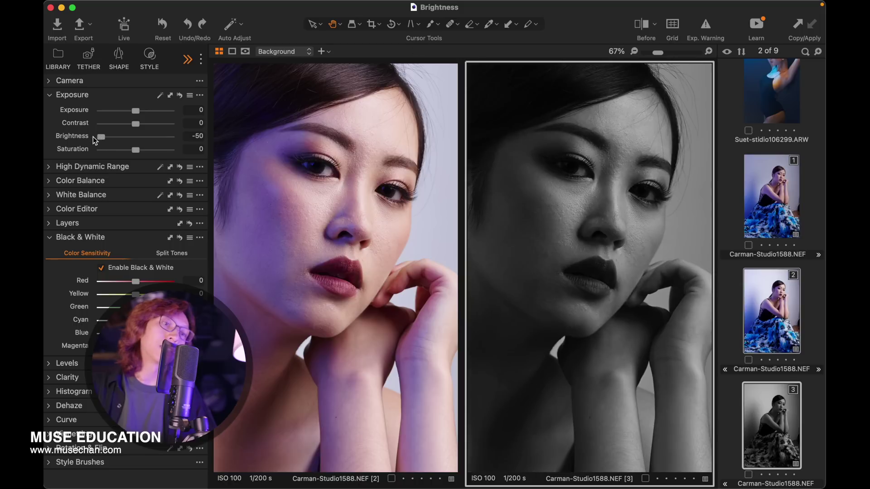
drag(134, 110, 143, 111)
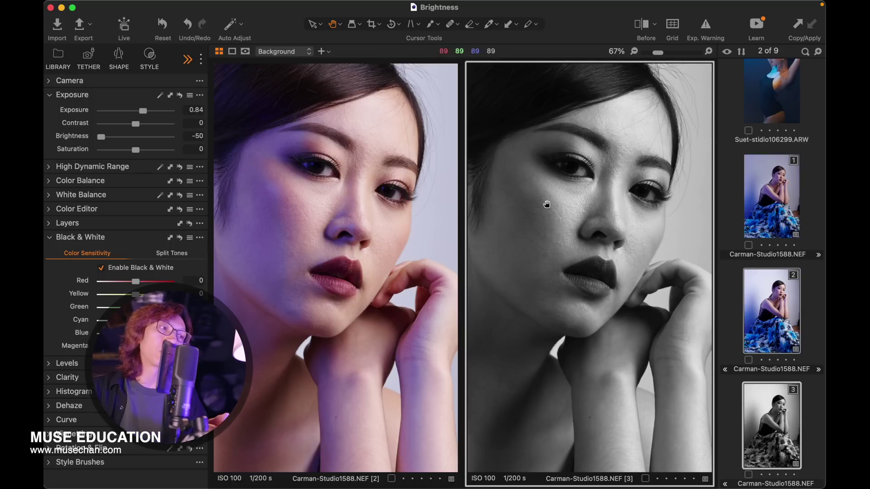
Try raising Contrast and lowering the High Dynamic Range Highlight on black-and-white variant 3, resetting each to 0.
drag(136, 128, 167, 129)
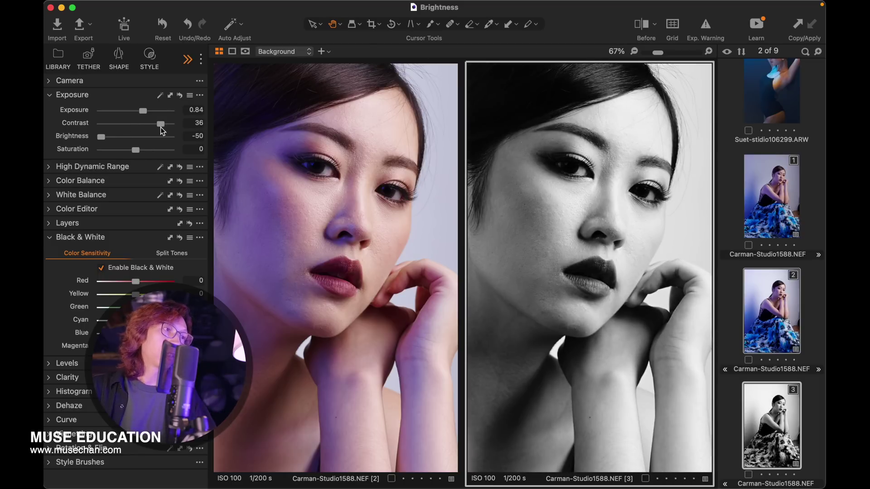
double_click(166, 128)
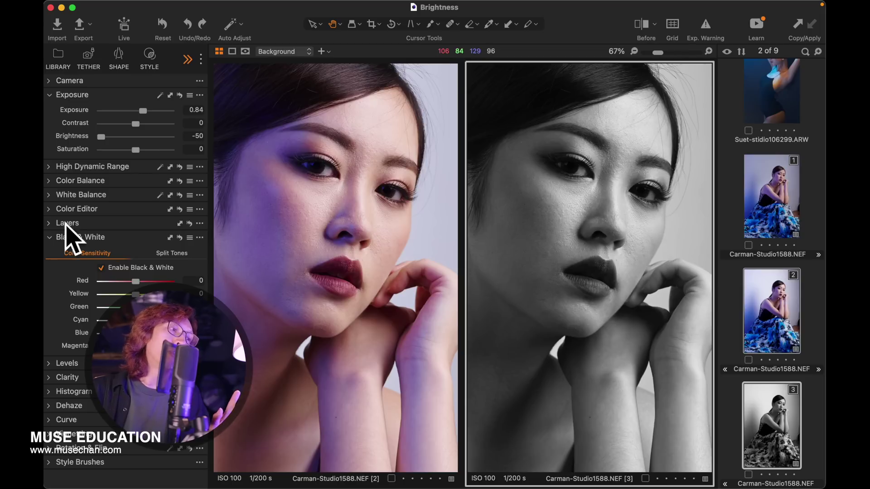
click(49, 166)
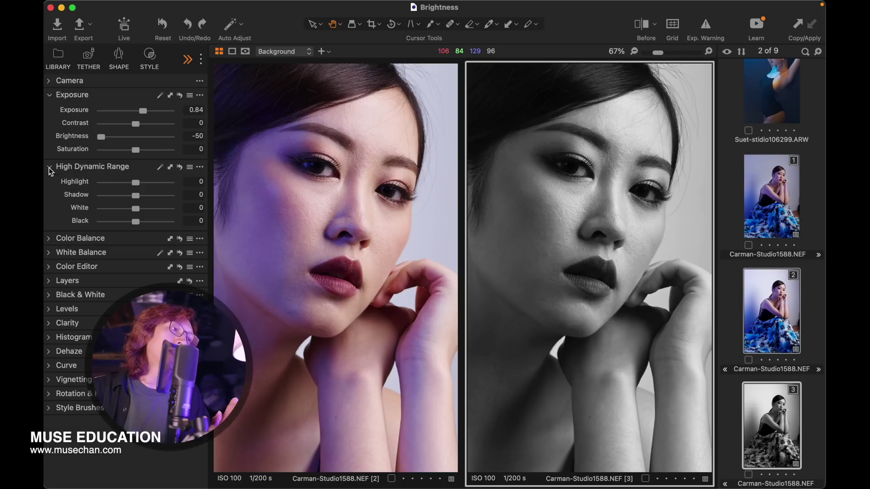
drag(136, 183, 118, 186)
double_click(83, 186)
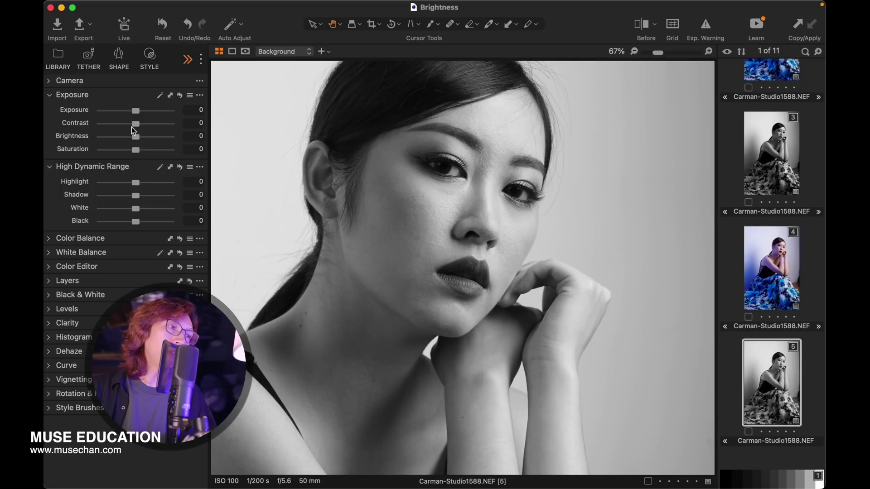
Set Exposure to -0.51 and Contrast to 27 on black-and-white variant 5, and compare it side by side with variant 3.
mouse_move(137, 127)
mouse_down()
mouse_move(151, 124)
mouse_move(133, 115)
mouse_up()
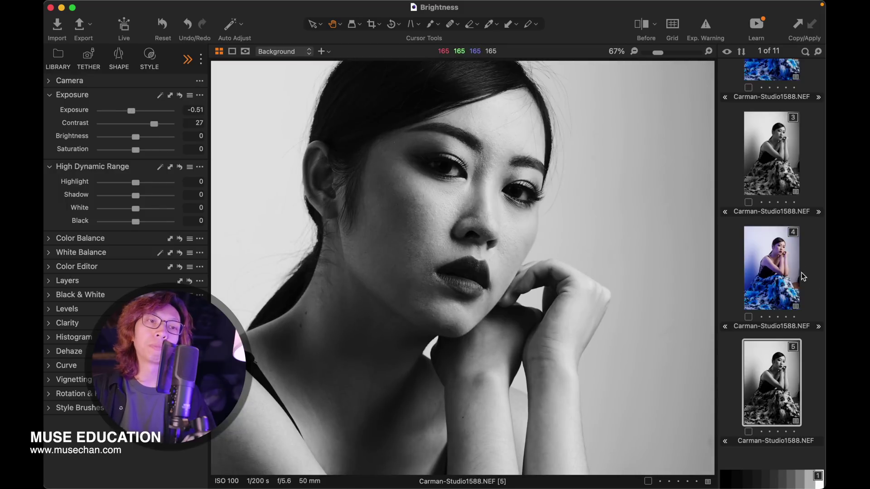
super+click(785, 146)
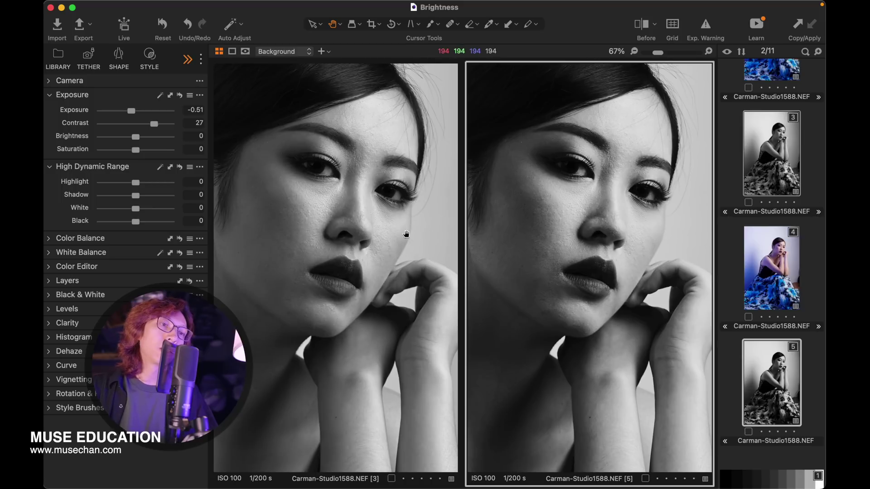
click(359, 236)
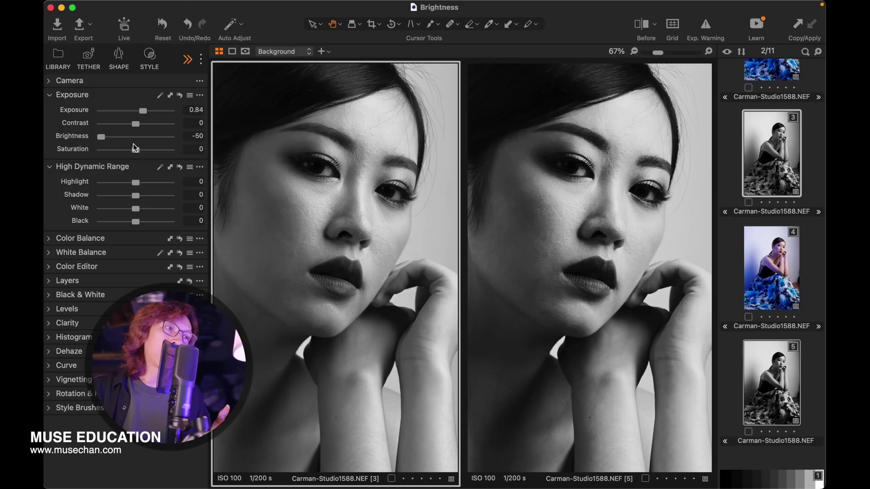
click(595, 216)
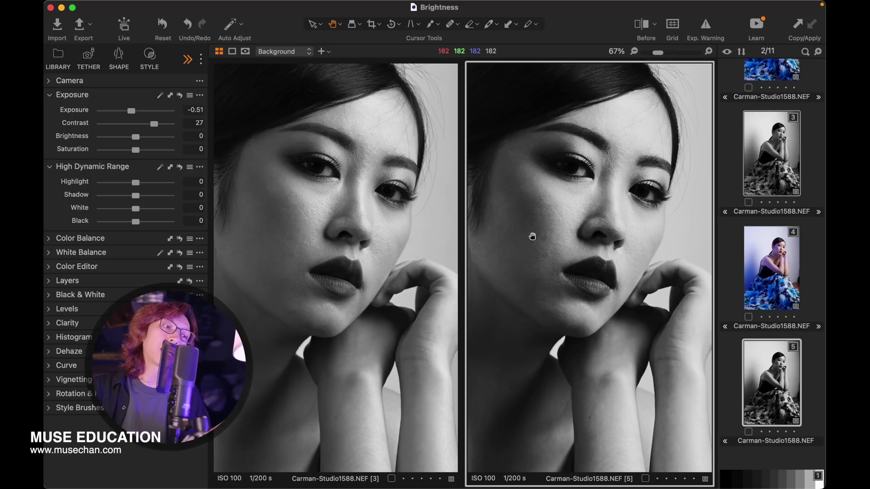
Examine skin texture and tonal transitions around the cheek, eye, nose and lips in variants 3 and 5 at 200%.
mouse_move(330, 276)
mouse_down()
mouse_move(371, 276)
mouse_move(364, 292)
mouse_move(345, 274)
mouse_up()
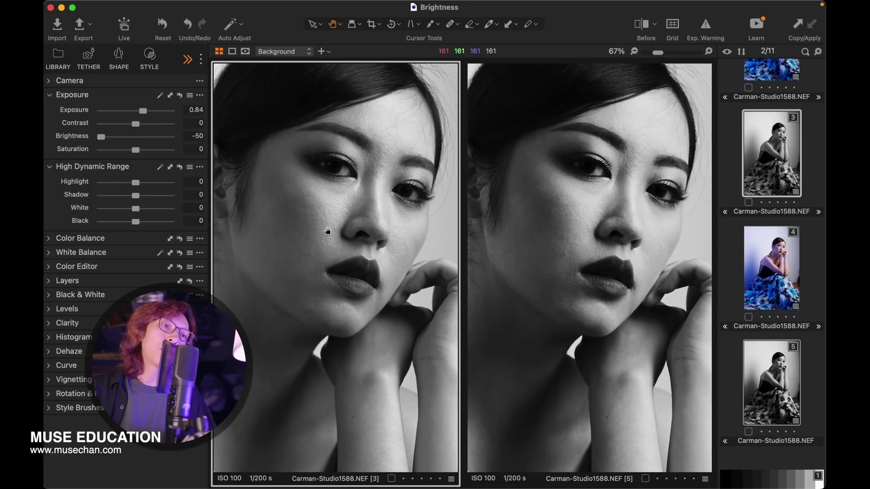
scroll(330, 232, up, 3)
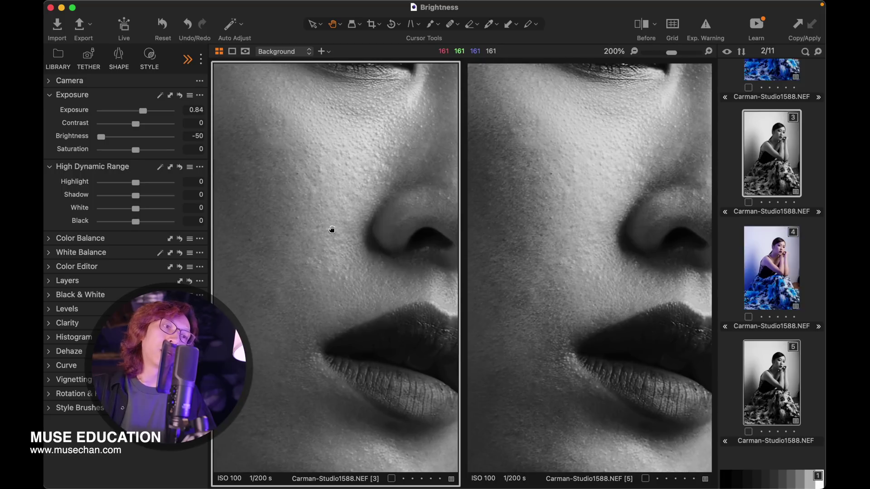
drag(332, 230, 349, 248)
drag(341, 171, 336, 229)
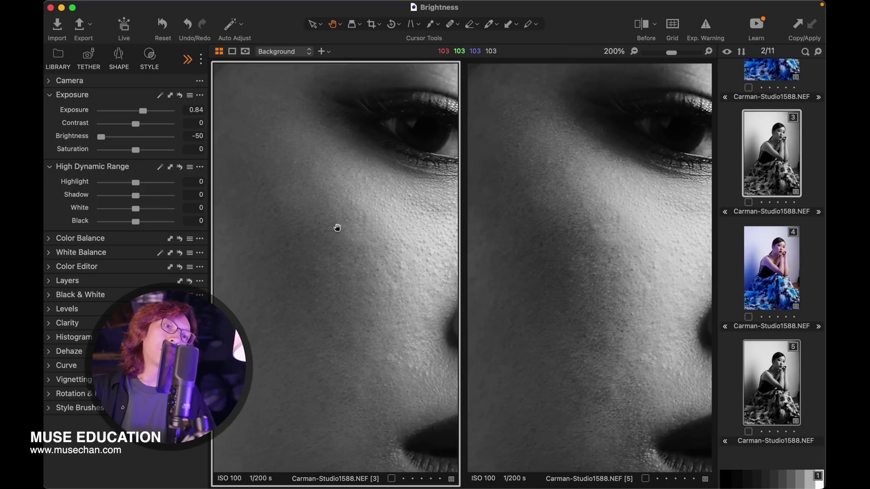
drag(339, 236, 401, 163)
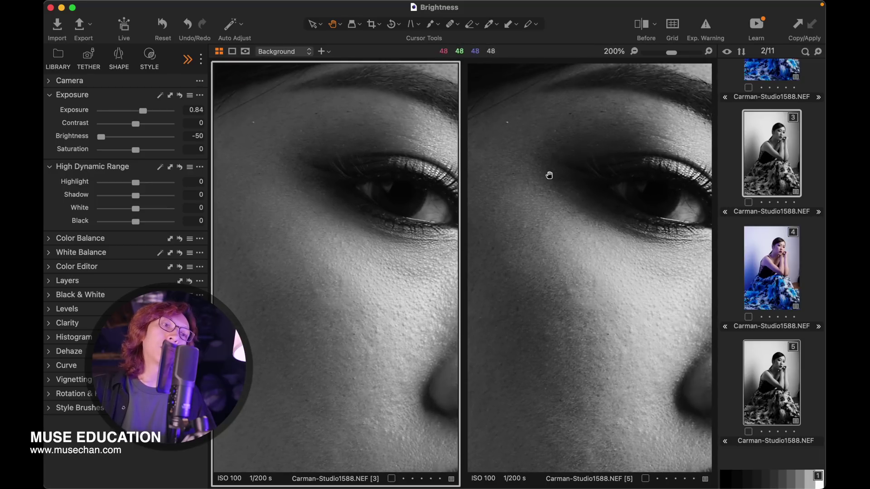
drag(607, 223, 547, 150)
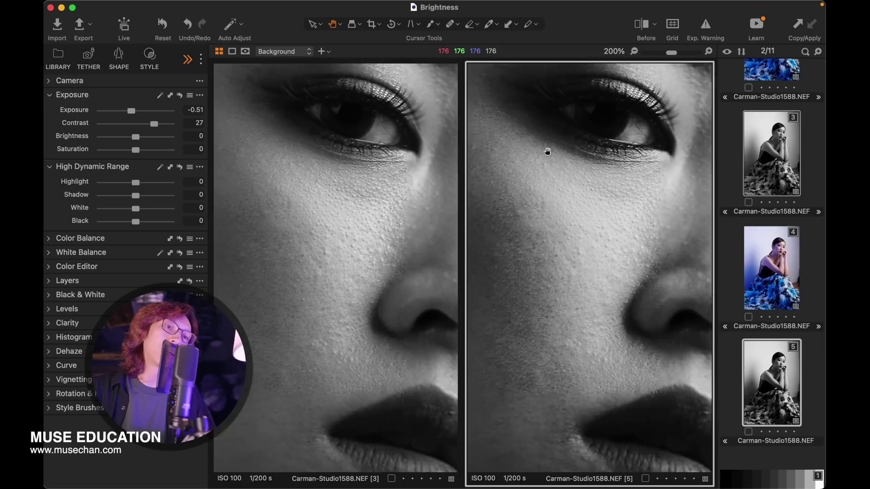
drag(639, 225, 568, 174)
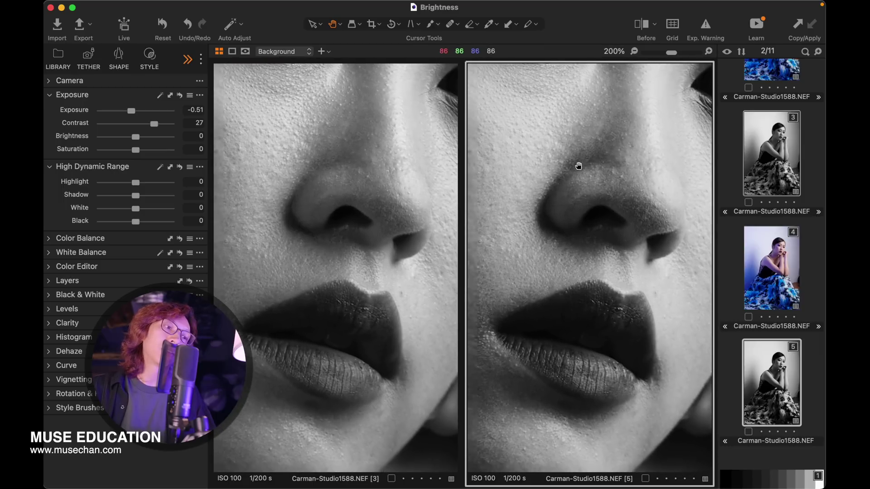
scroll(572, 164, down, 1)
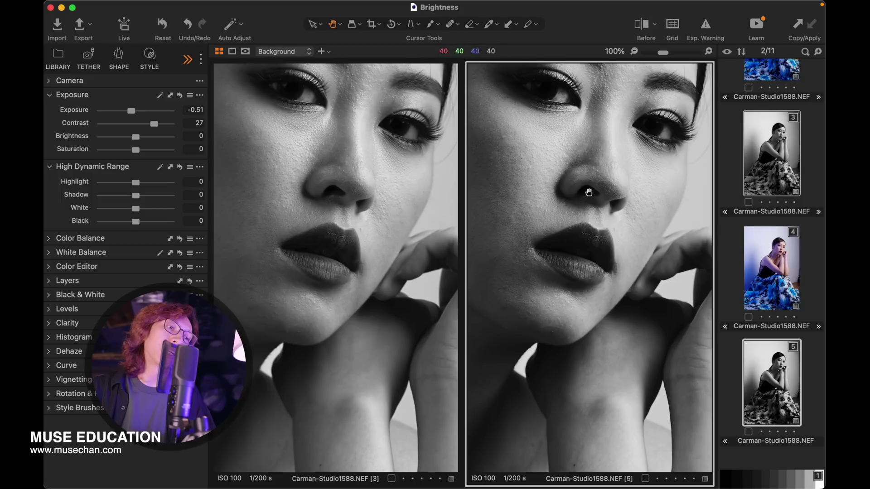
Compare the tones of the chin, forearm, neck and shoulder in black-and-white variants 3 and 5, finishing with the whole figure.
drag(569, 268, 567, 143)
drag(560, 308, 610, 225)
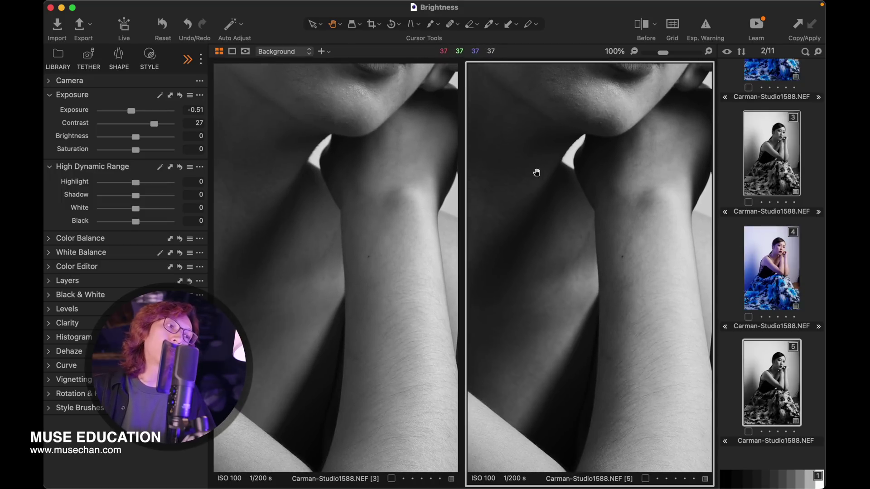
drag(538, 171, 568, 258)
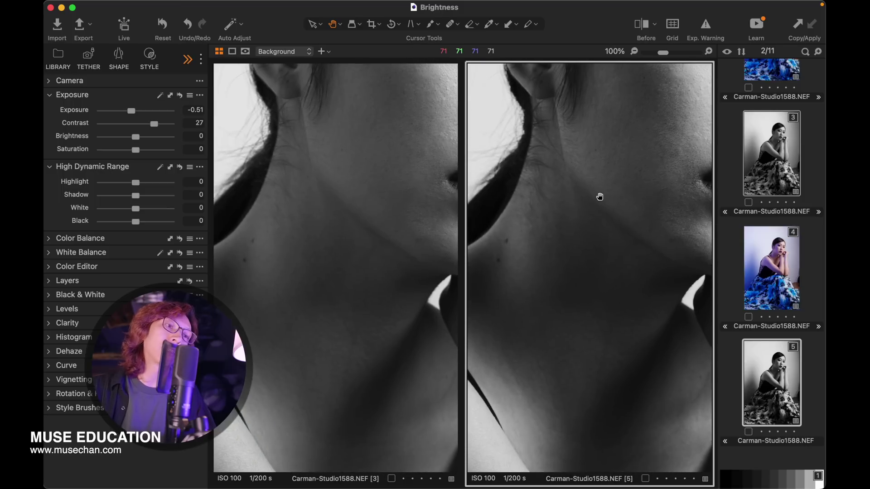
scroll(599, 196, down, 4)
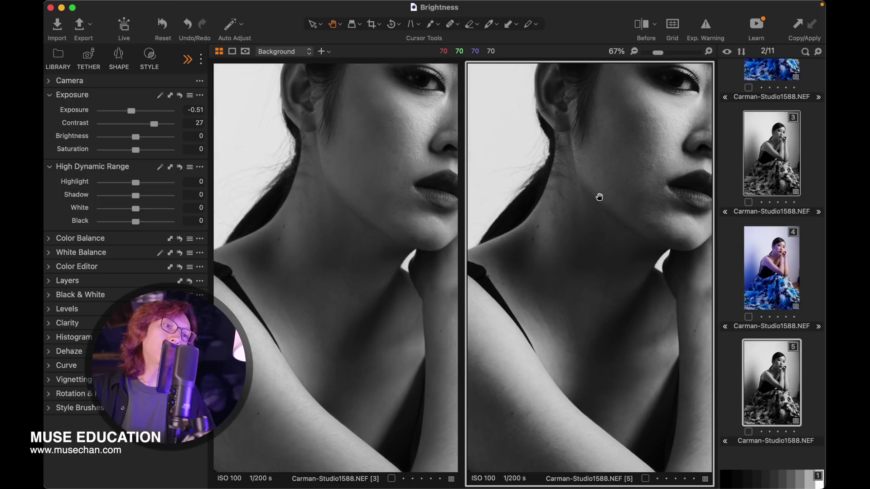
scroll(602, 198, down, 2)
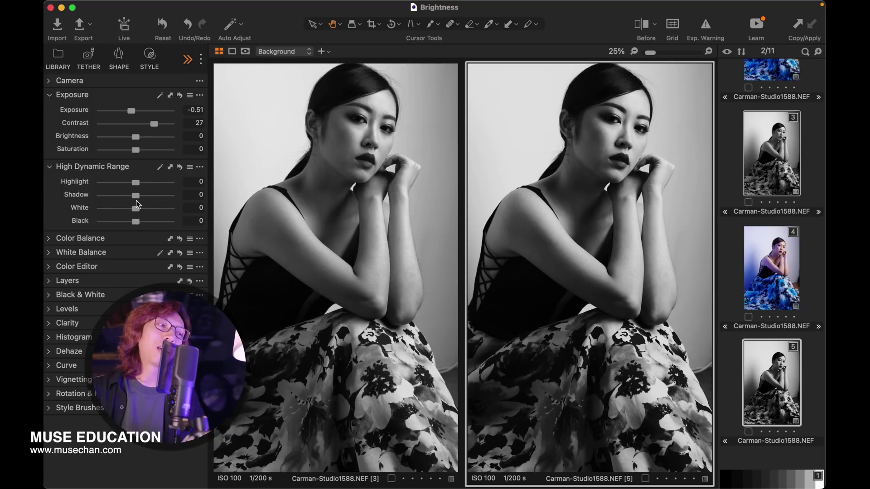
Set the High Dynamic Range Shadow to 100 on black-and-white variant 5 and compare the face with variant 3.
drag(137, 201, 177, 205)
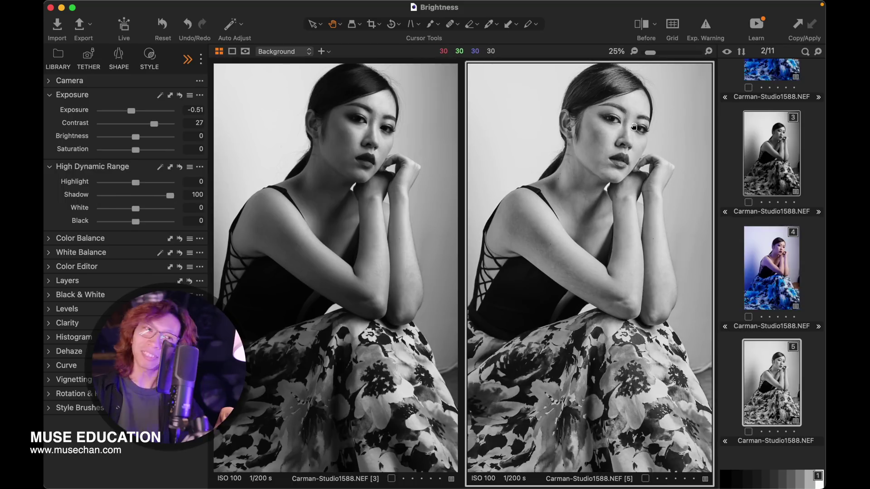
scroll(635, 125, up, 2)
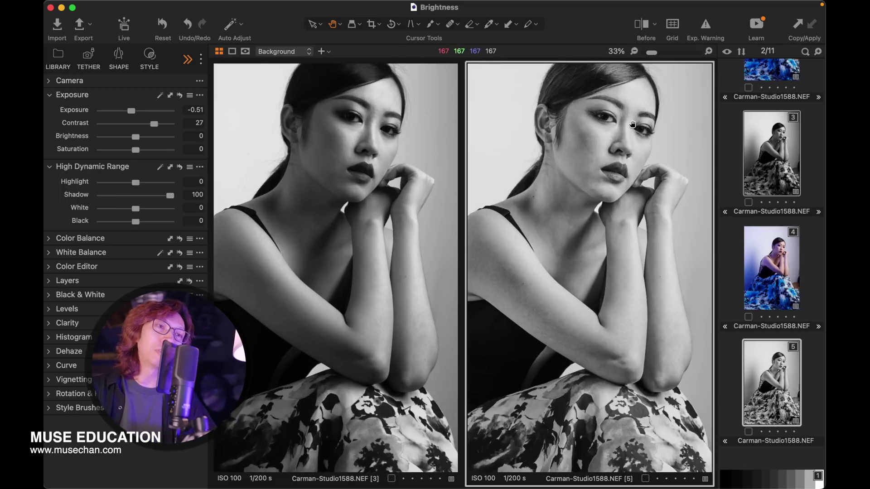
drag(632, 124, 647, 162)
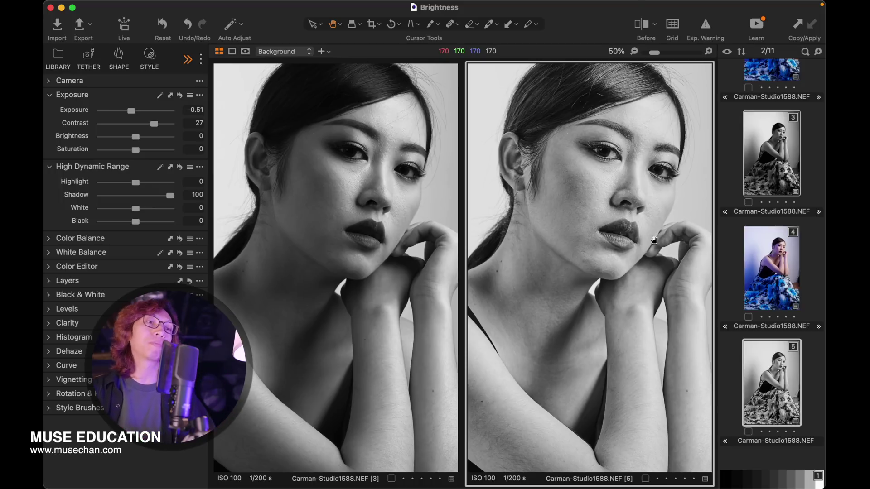
Set Exposure to 0.24, Brightness to -5, Highlight to -73 and Black to 39 on colour variant 4.
key(Left)
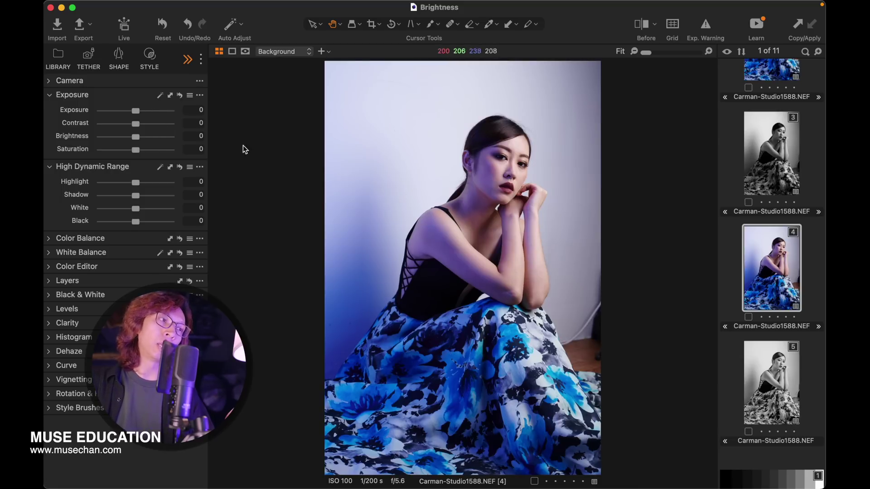
mouse_move(138, 112)
mouse_down()
mouse_move(150, 116)
mouse_move(129, 115)
mouse_up()
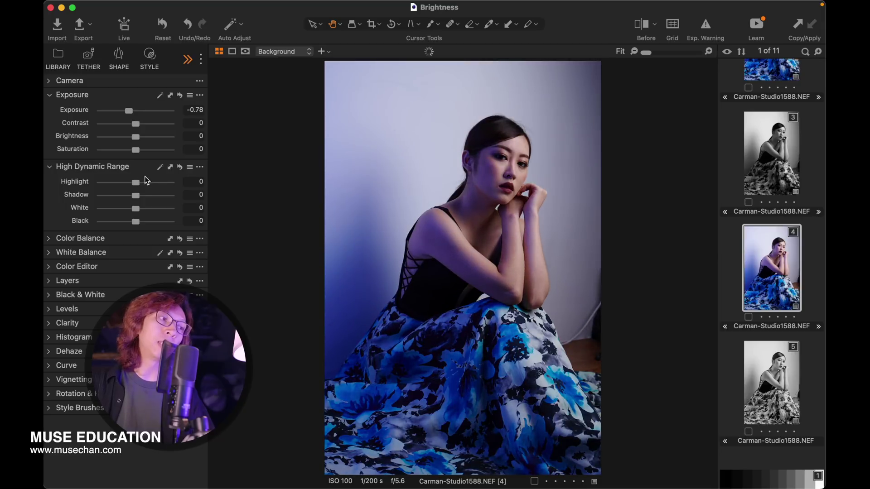
drag(137, 183, 112, 185)
drag(136, 113, 135, 140)
drag(136, 222, 154, 224)
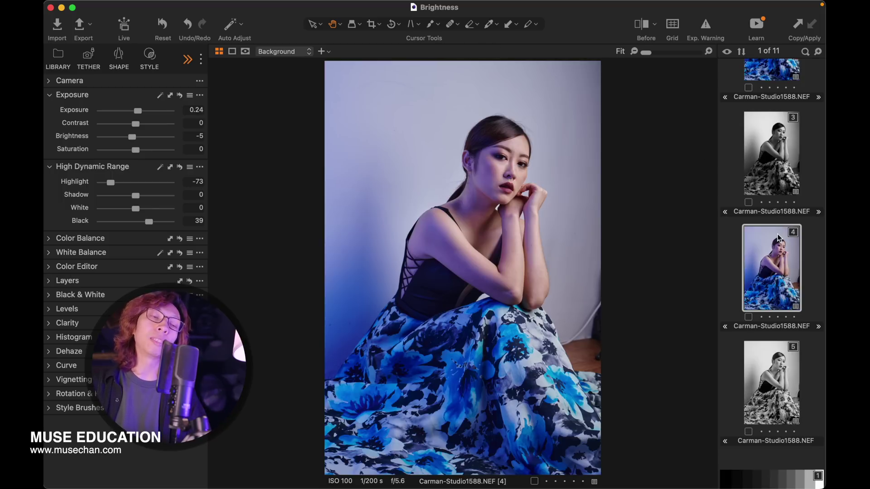
Show colour variants 2 and 4 side by side, and set Brightness to 50 and Exposure to -1.46 on variant 2.
scroll(779, 250, up, 3)
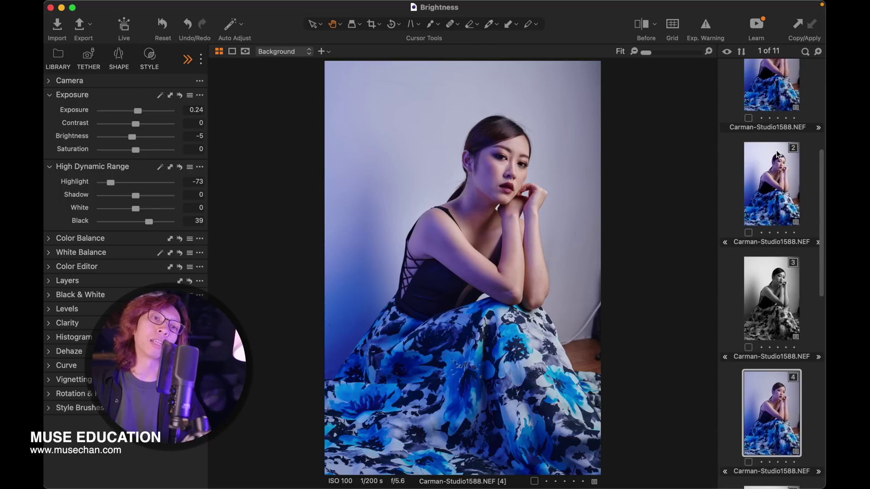
super+click(779, 186)
click(779, 186)
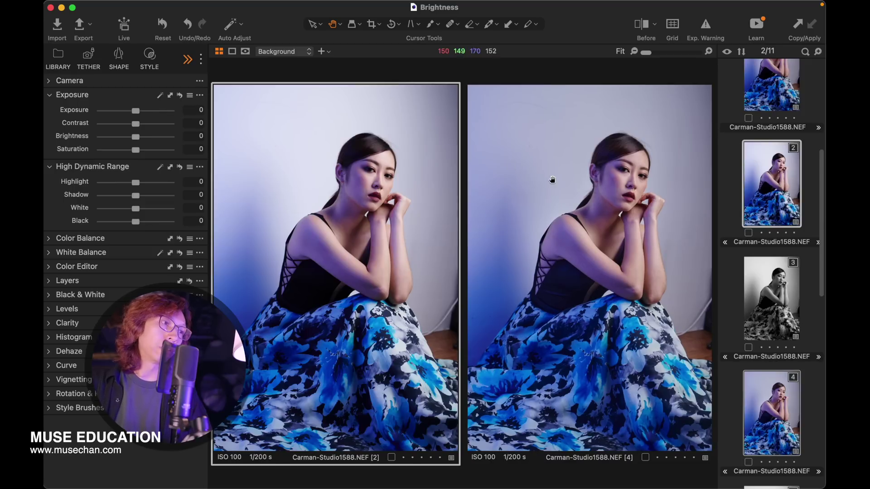
drag(136, 111, 170, 136)
drag(128, 112, 123, 112)
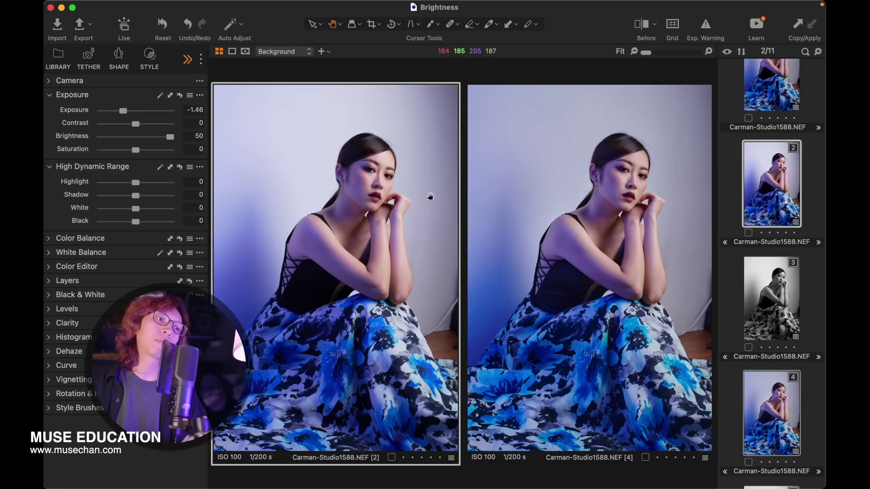
Compare the skin colour and tonal transitions on the face, arms, neck and cheek in colour variants 2 and 4 at up to 100%.
click(640, 194)
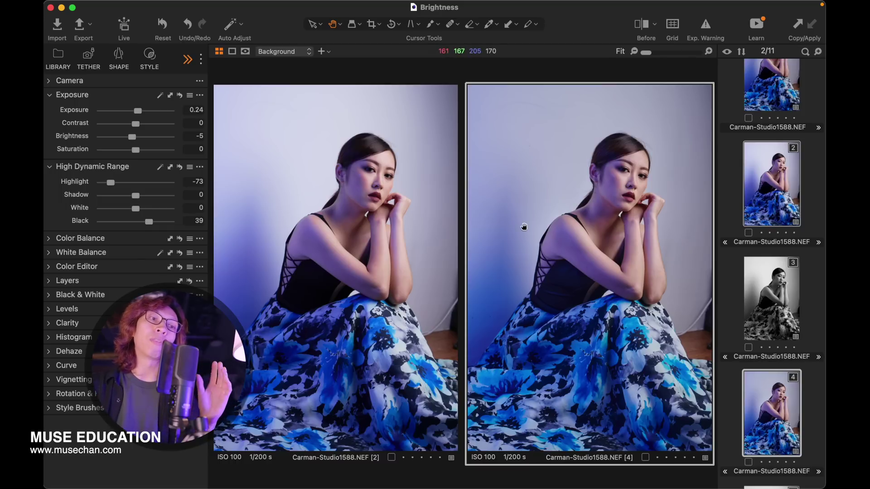
scroll(618, 171, up, 1)
scroll(618, 171, up, 4)
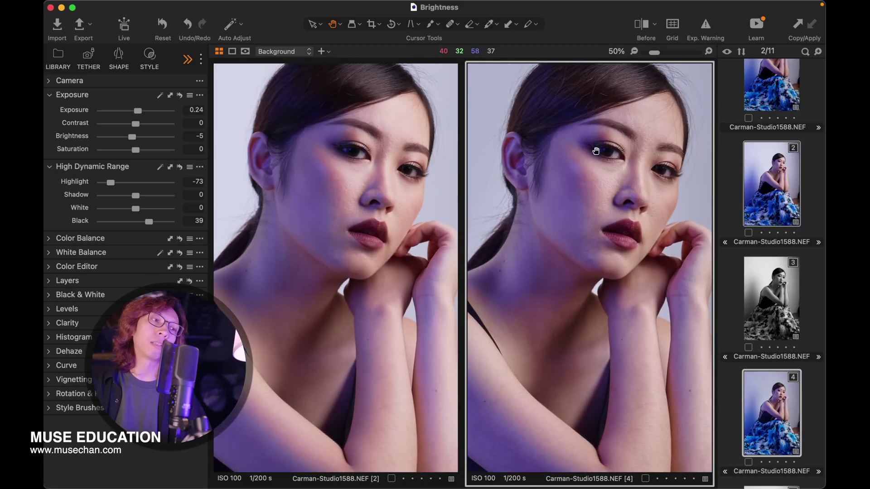
drag(596, 150, 603, 163)
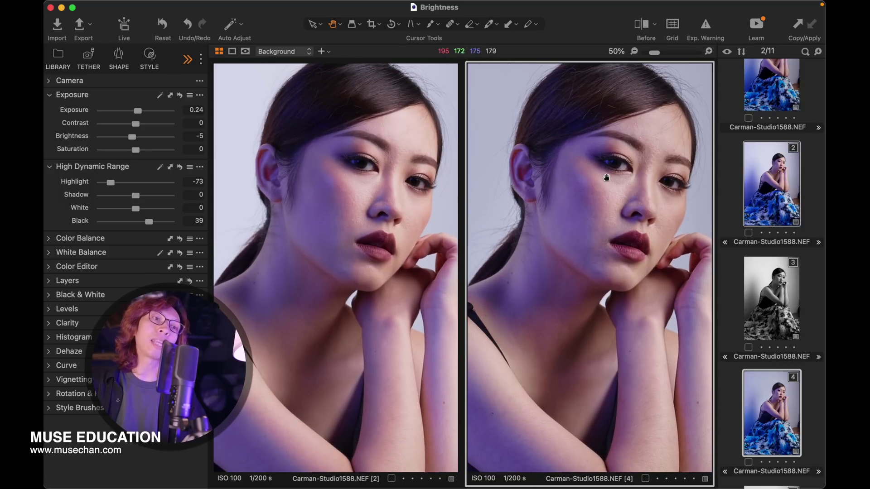
scroll(606, 177, down, 1)
scroll(595, 240, down, 5)
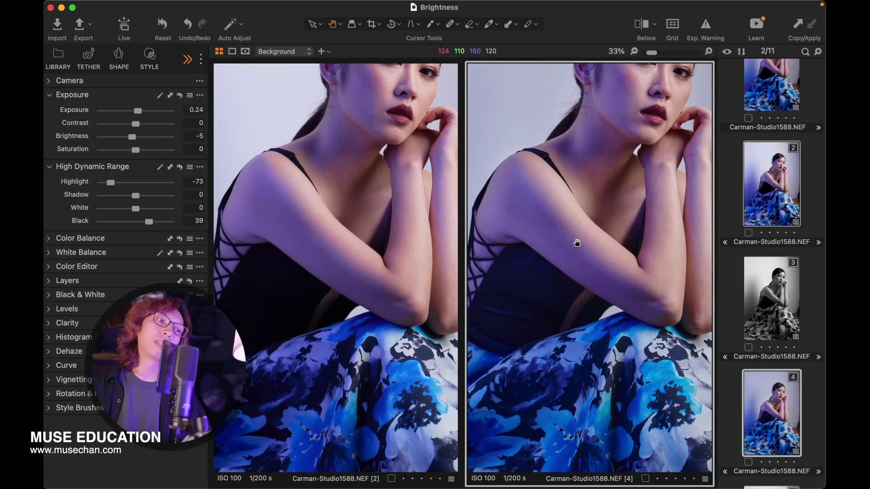
drag(577, 243, 573, 254)
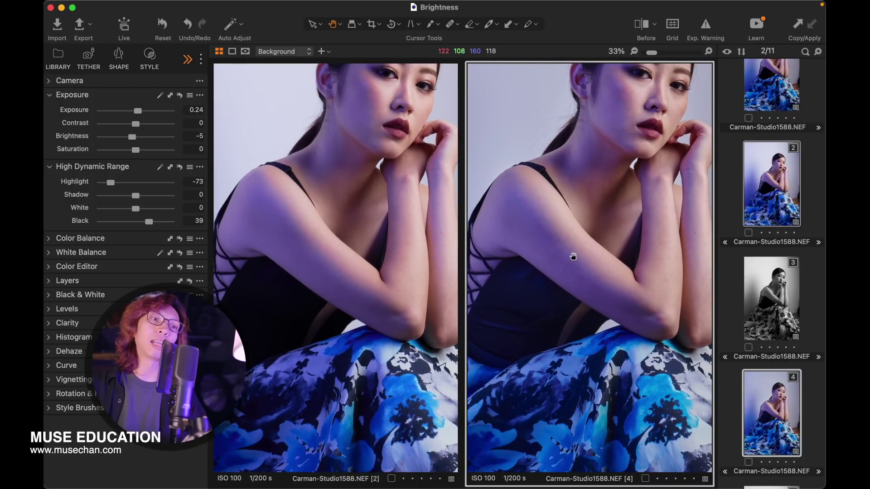
scroll(559, 245, up, 2)
scroll(570, 249, up, 1)
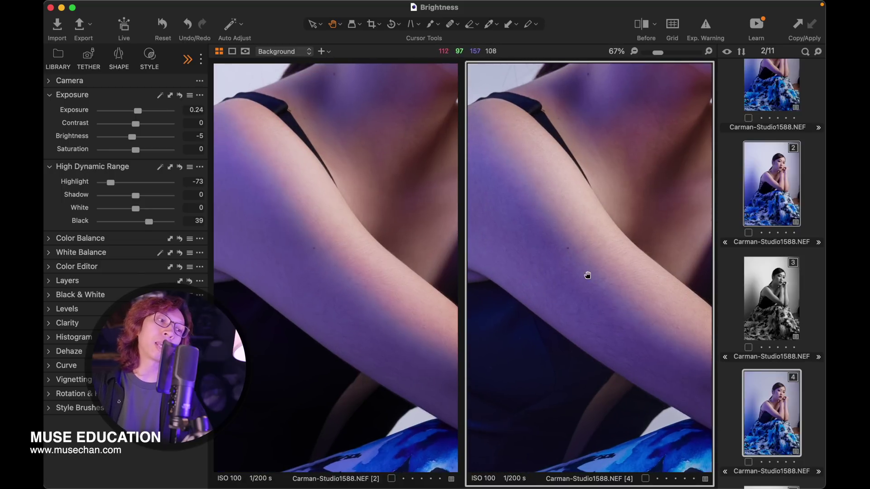
scroll(600, 243, up, 5)
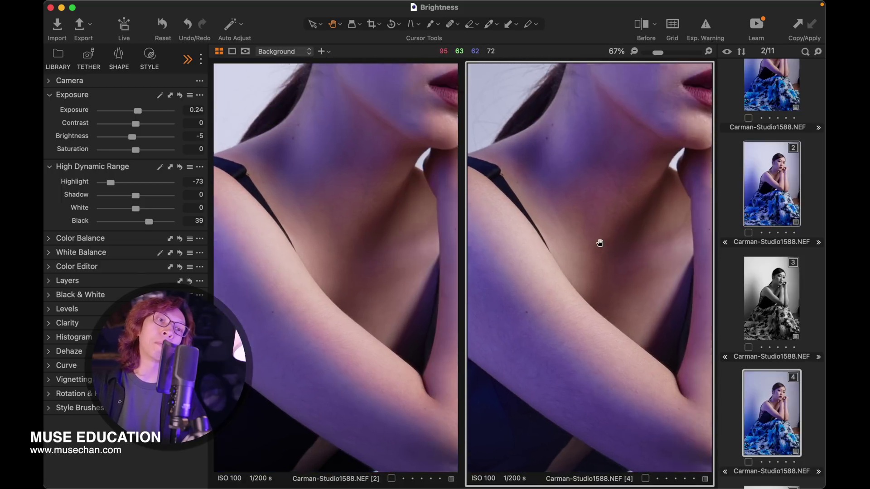
scroll(594, 274, up, 3)
scroll(593, 274, up, 1)
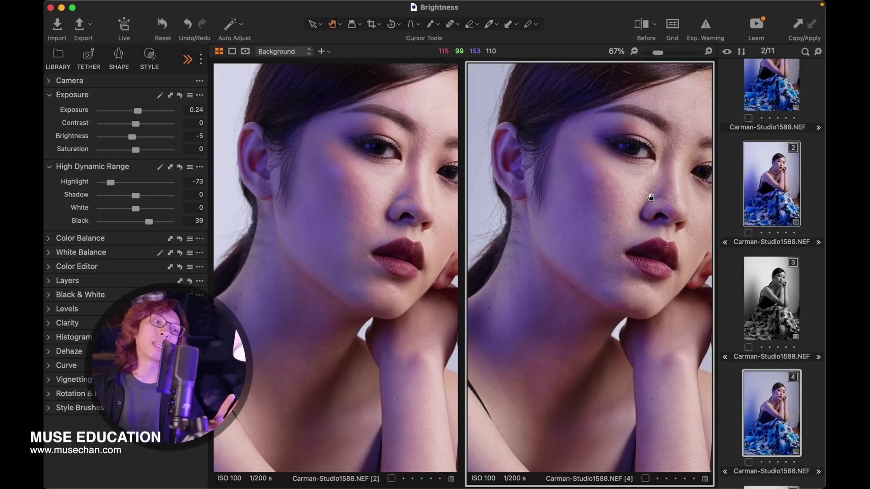
double_click(617, 196)
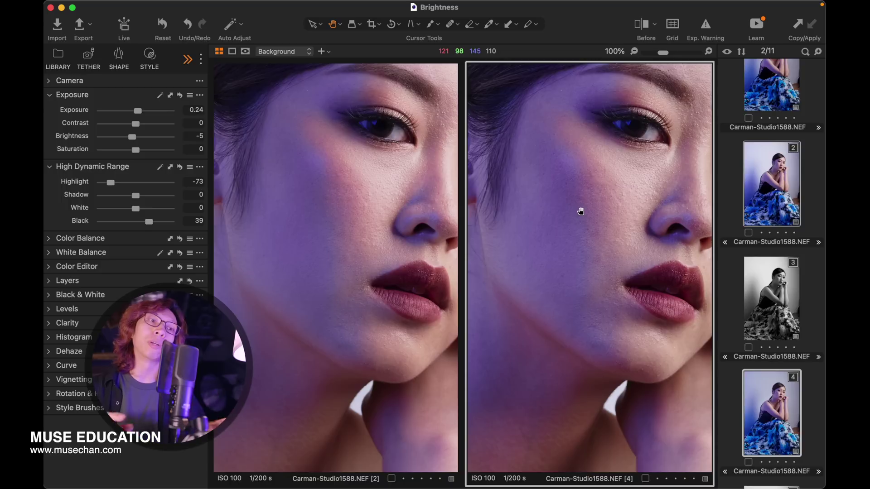
double_click(608, 197)
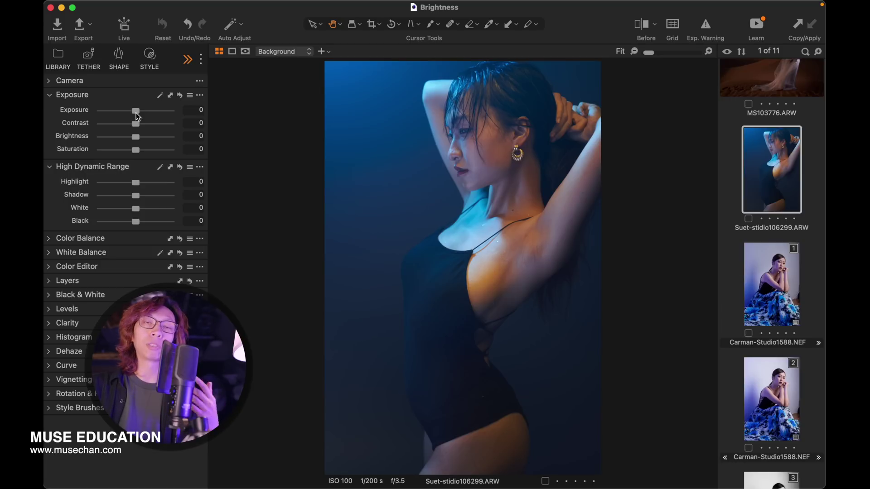
Try Exposure -0.71 with High Dynamic Range Shadow at 100 and then Black at 100 on the blue-lit swimsuit portrait, resetting both range values.
drag(136, 113, 130, 114)
drag(136, 195, 178, 197)
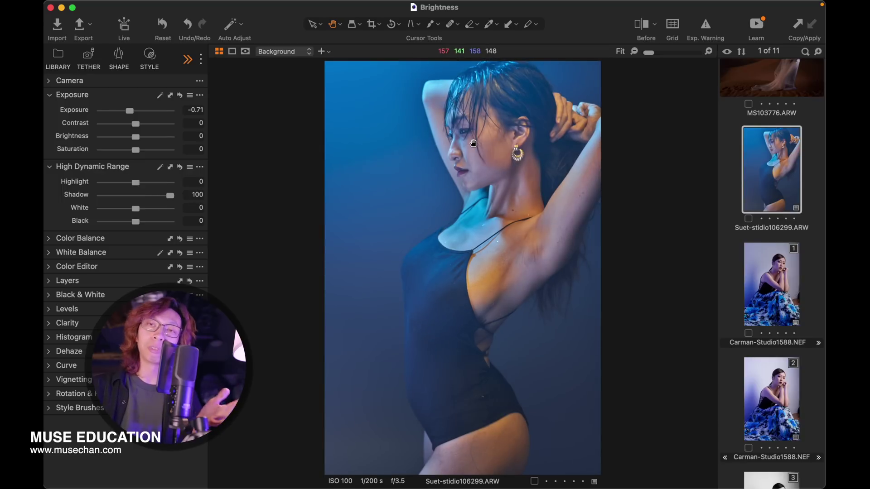
double_click(171, 196)
drag(136, 222, 195, 227)
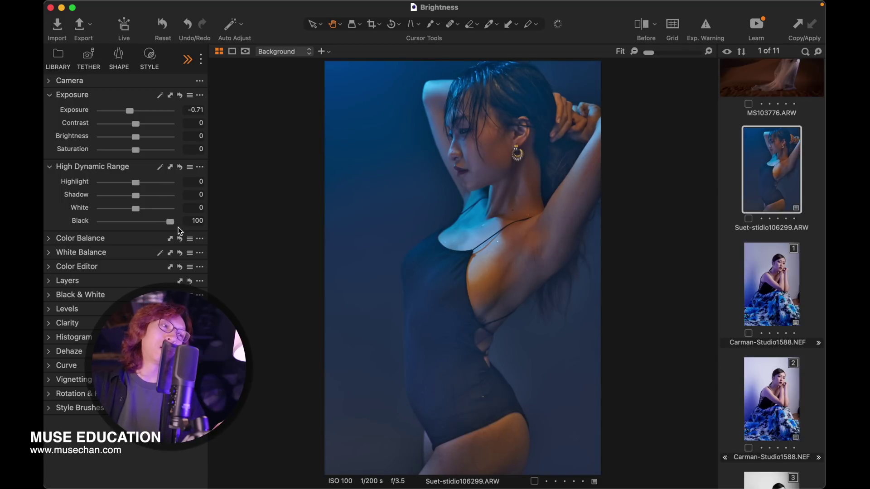
click(180, 169)
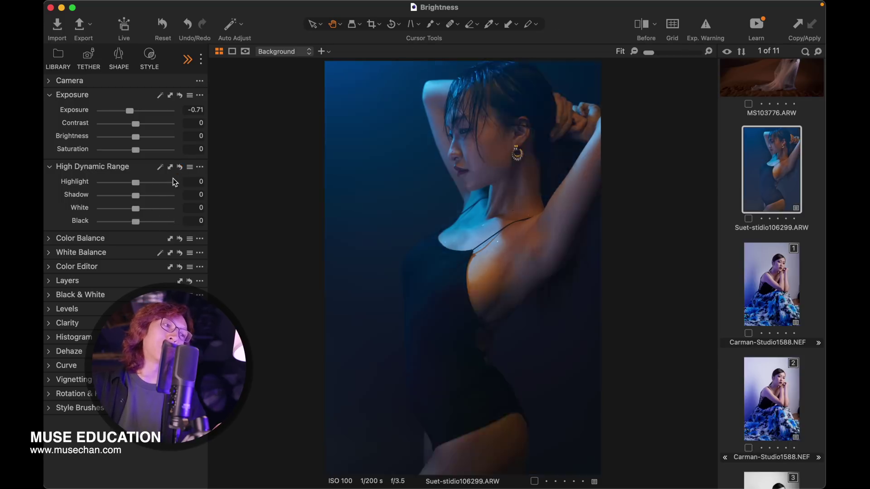
Set Brightness to 30 and Exposure to -0.81 on the blue-lit swimsuit portrait.
drag(135, 137, 155, 139)
drag(130, 111, 129, 110)
drag(156, 136, 156, 136)
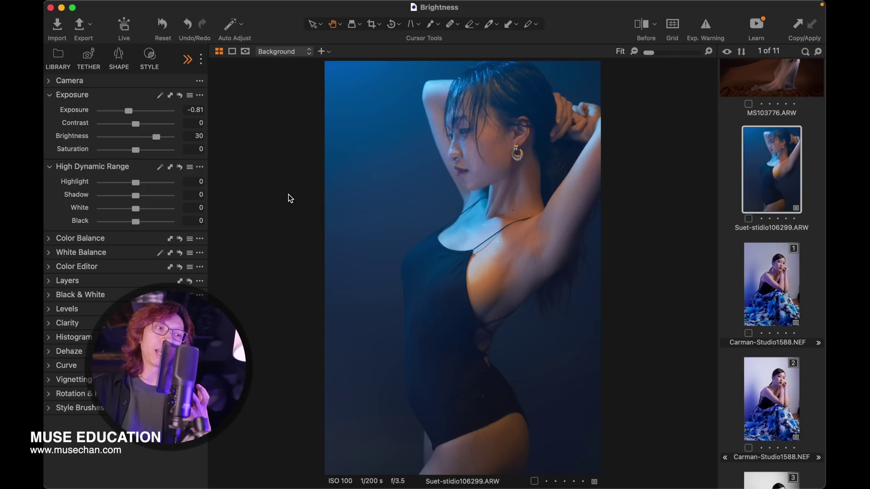
Clone the adjusted variant of the swimsuit portrait and reset all adjustments on variant 1.
right_click(778, 167)
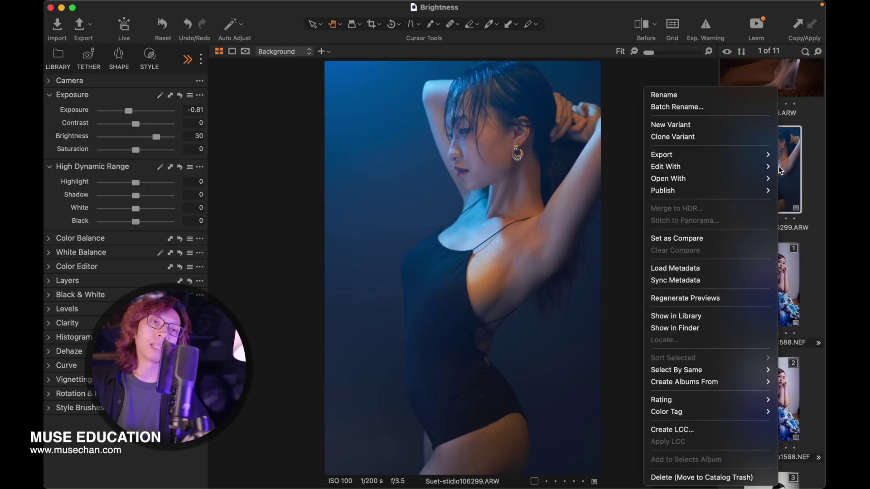
click(712, 140)
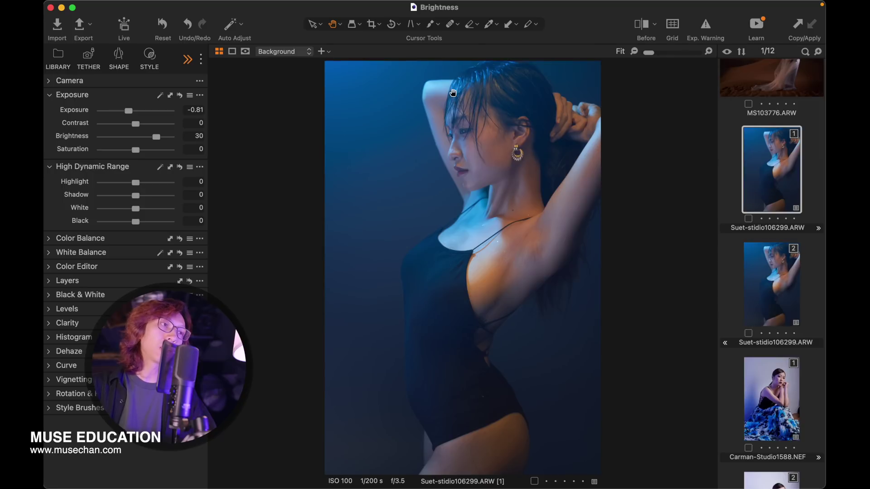
click(164, 27)
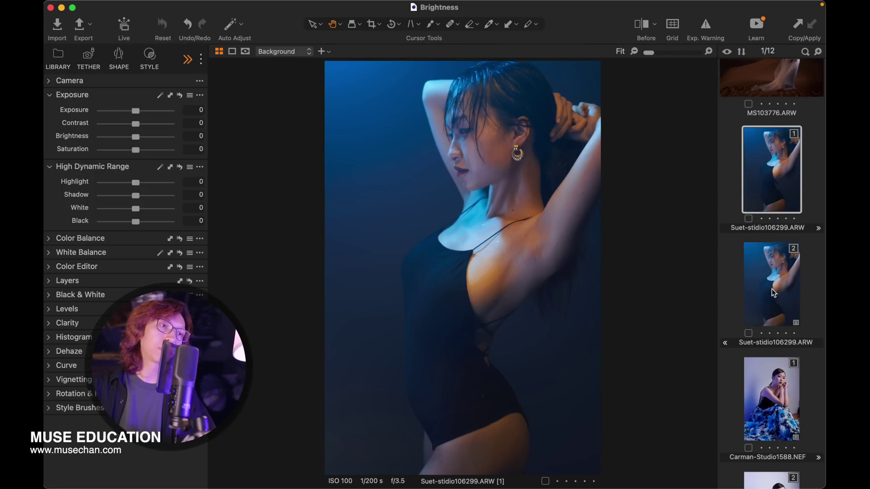
Show both swimsuit portrait variants side by side, set Exposure to -1.04 and Brightness to 31 on variant 2, and compare the faces at 50%.
super+click(771, 290)
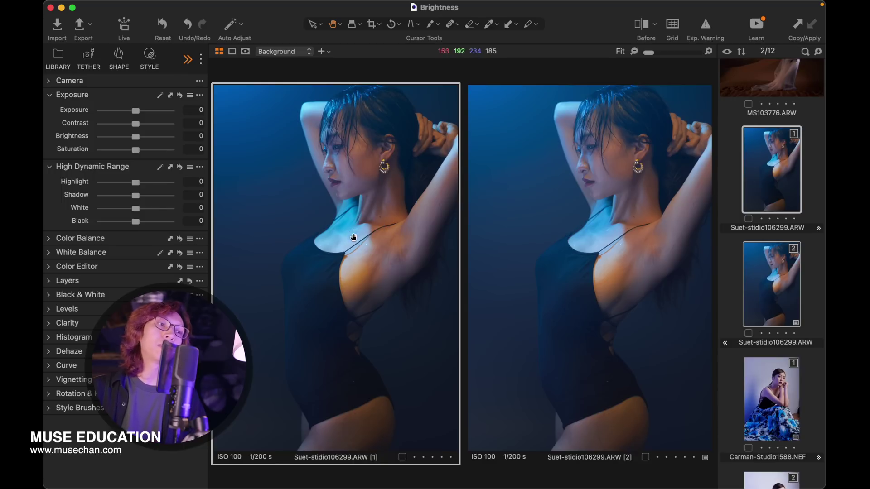
click(570, 242)
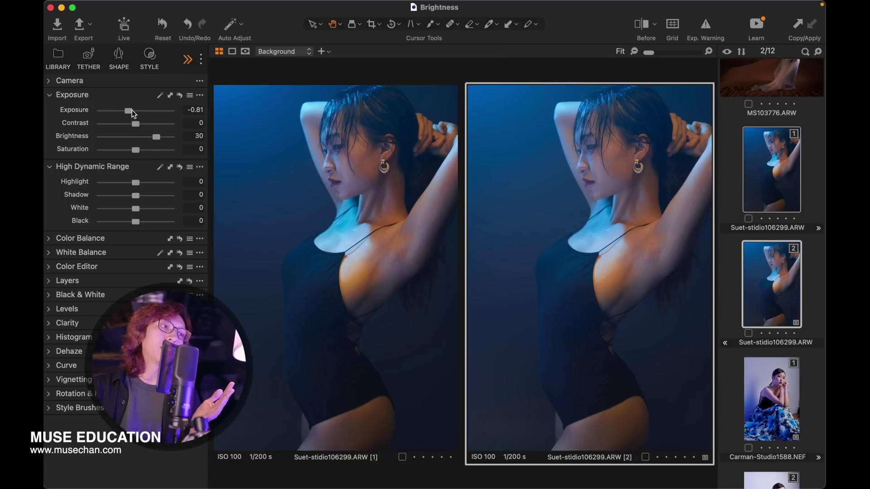
drag(129, 111, 127, 110)
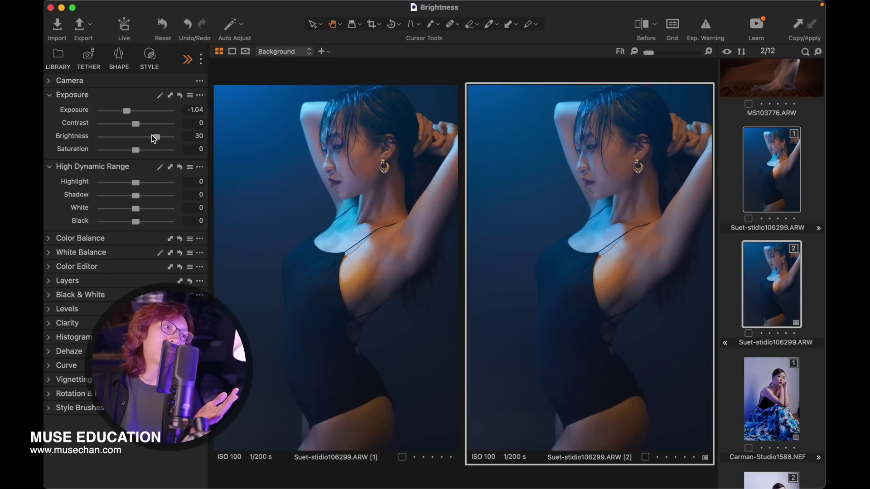
drag(156, 137, 158, 136)
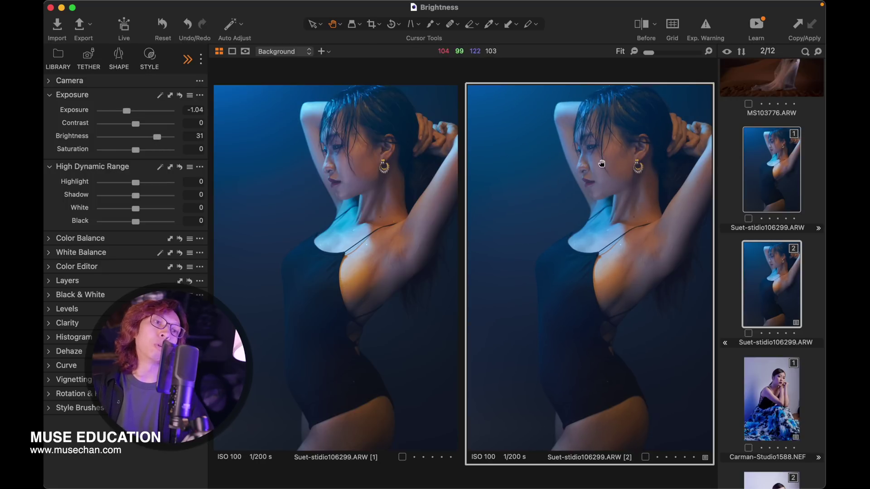
scroll(588, 160, up, 5)
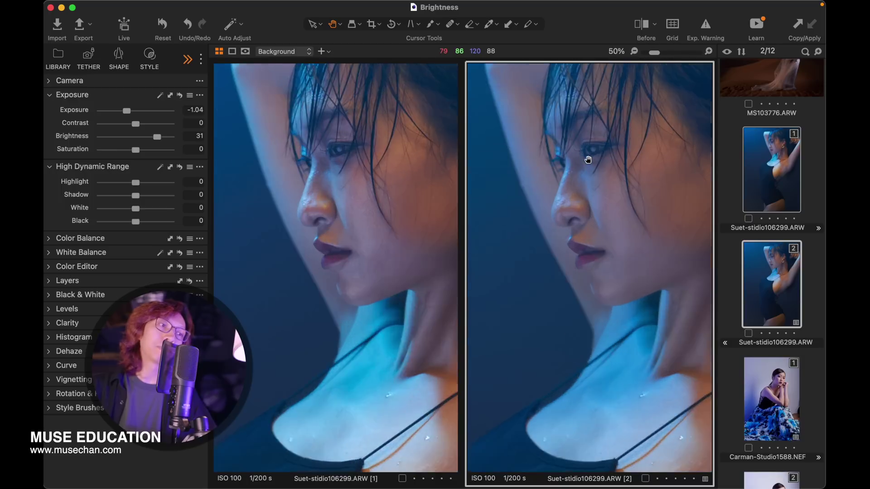
Compare skin, hair and highlight detail of swimsuit portrait variants 1 and 2 side by side at 67%.
drag(631, 188, 590, 186)
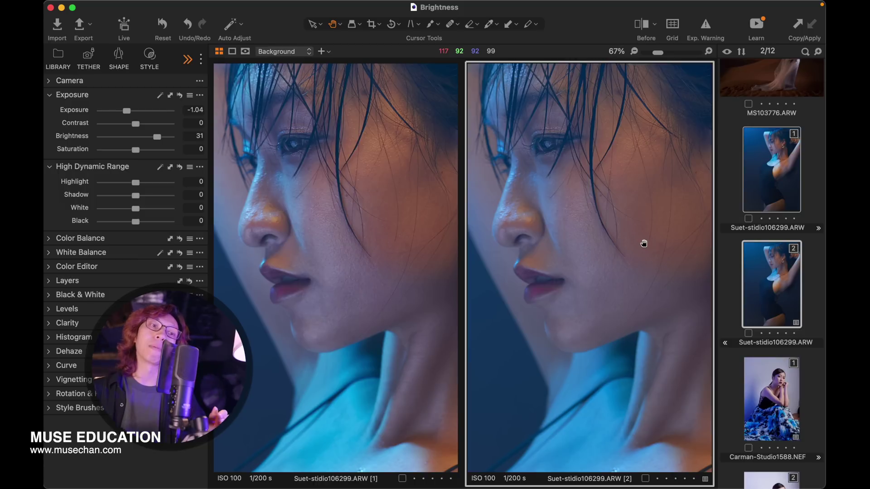
drag(631, 194, 600, 179)
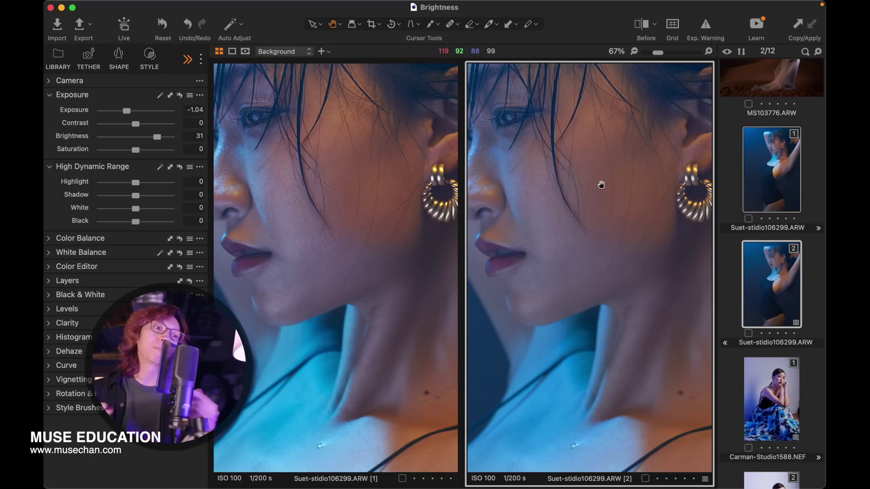
scroll(382, 174, up, 5)
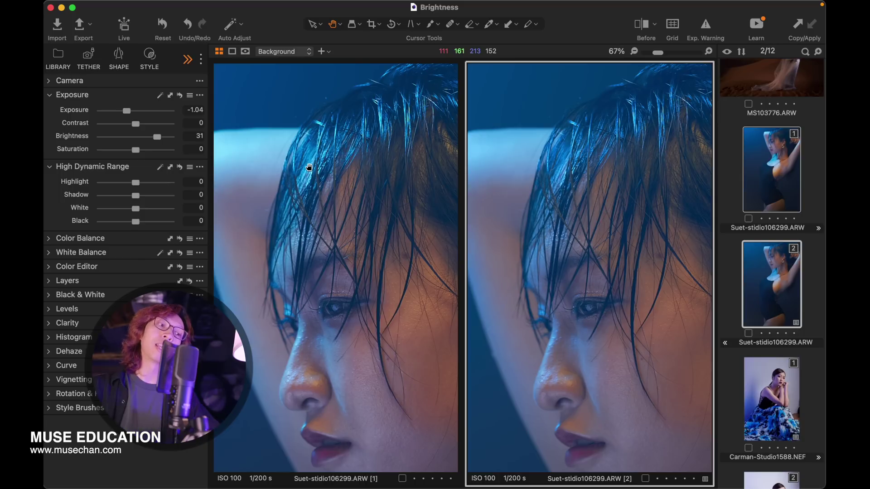
drag(621, 317, 591, 173)
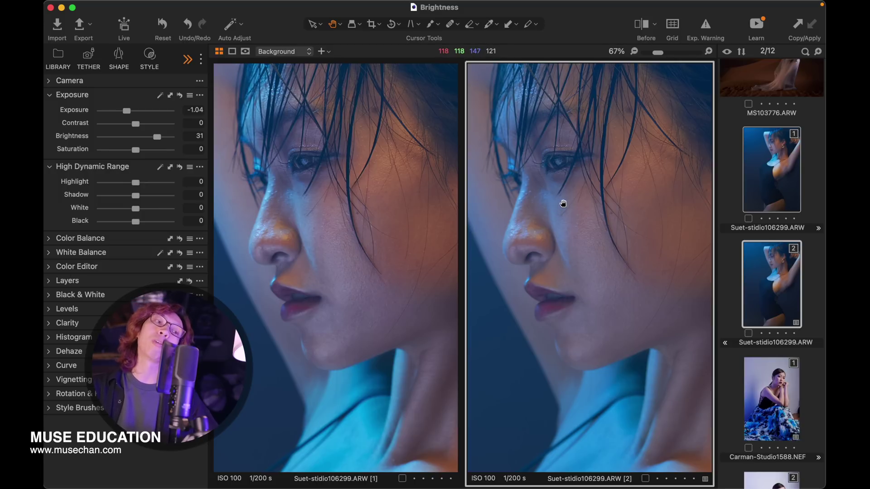
scroll(562, 204, down, 2)
scroll(563, 204, down, 2)
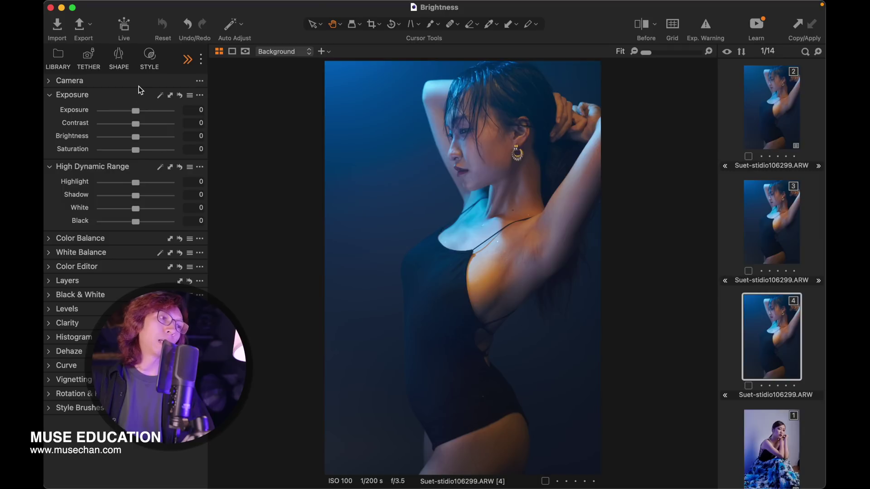
Set Exposure to -1.24 and High Dynamic Range Shadow to 59 on swimsuit variant 4 and show it beside variant 3.
drag(135, 111, 125, 112)
drag(136, 195, 163, 201)
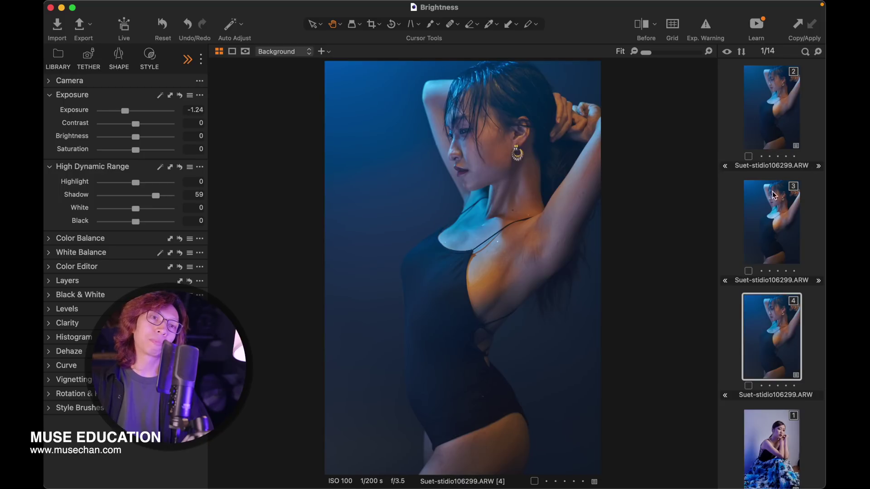
super+click(782, 220)
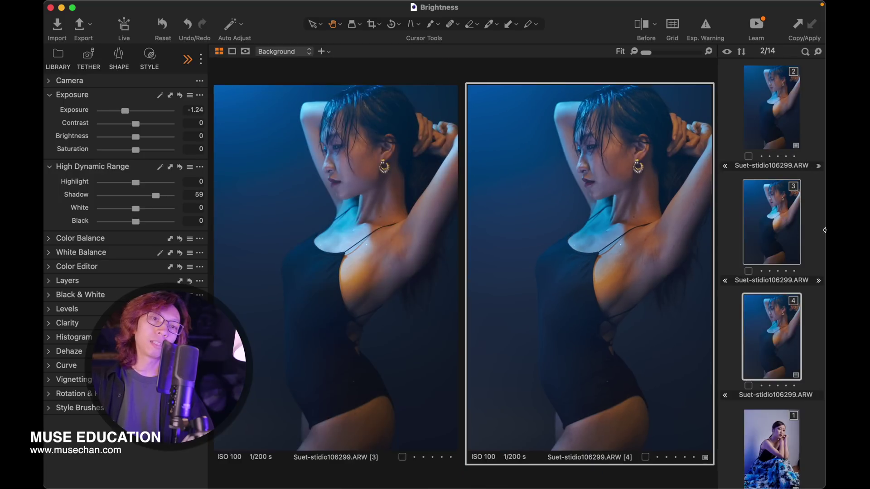
click(783, 207)
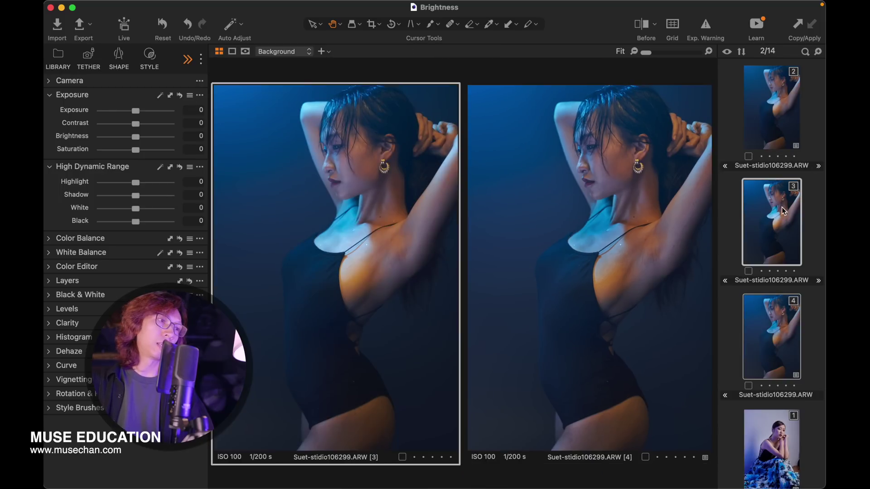
Show swimsuit variants 2 and 4 side by side and set Exposure to -1.42 and Shadow to 60 on variant 4.
click(779, 131)
super+click(773, 311)
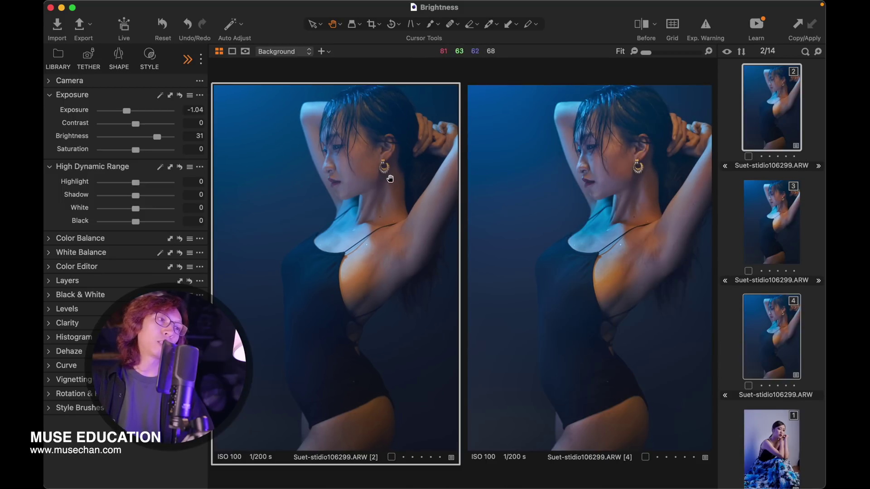
click(568, 189)
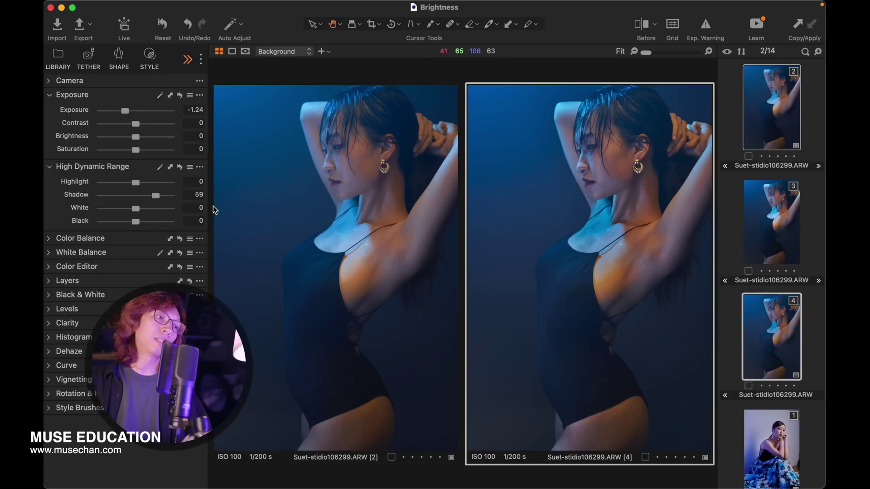
drag(126, 111, 123, 112)
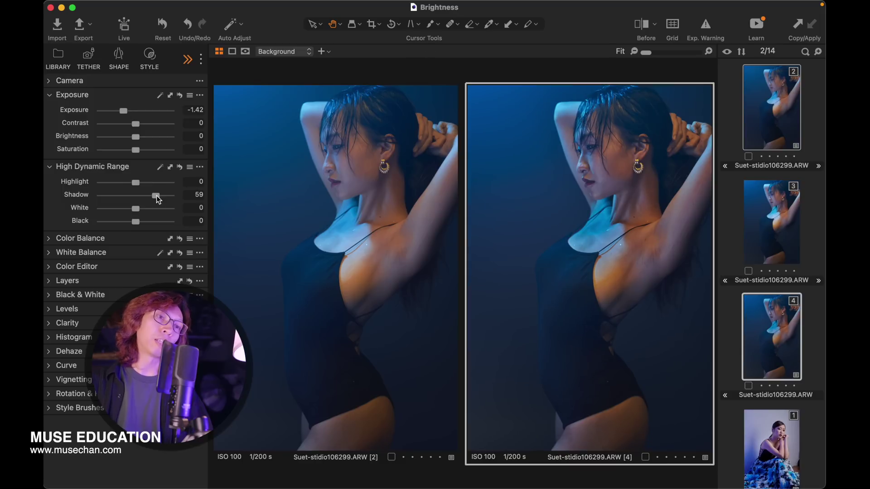
drag(156, 194, 156, 194)
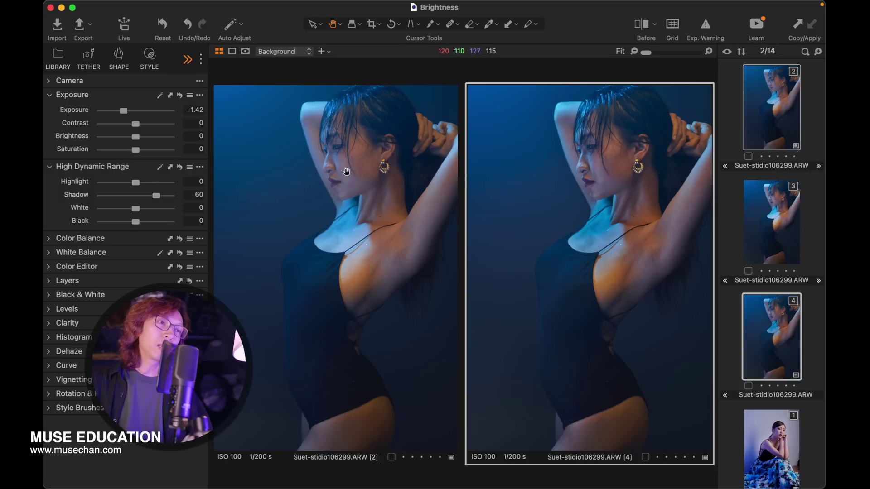
Compare the faces, neck and hair of swimsuit variants 2 and 4 at 50%.
click(354, 158)
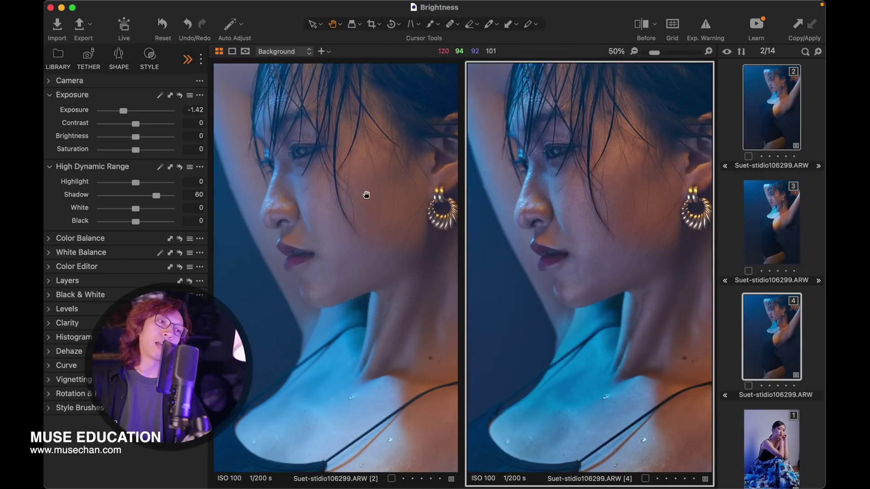
mouse_move(357, 195)
mouse_down()
mouse_move(358, 186)
mouse_move(359, 202)
mouse_up()
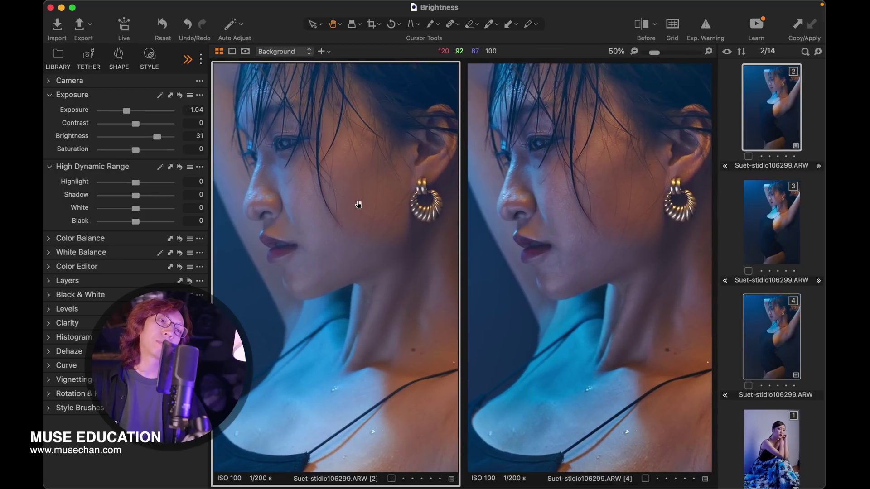
click(569, 207)
drag(567, 200, 582, 224)
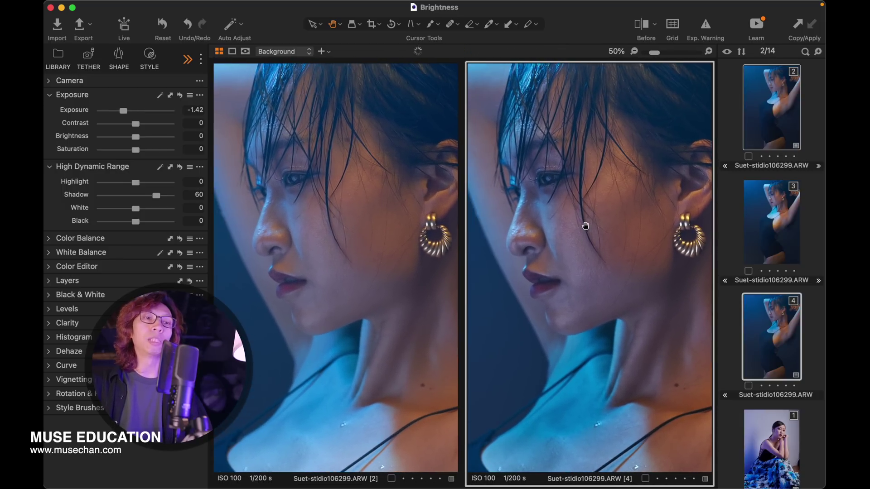
drag(663, 268, 664, 225)
drag(585, 195, 608, 258)
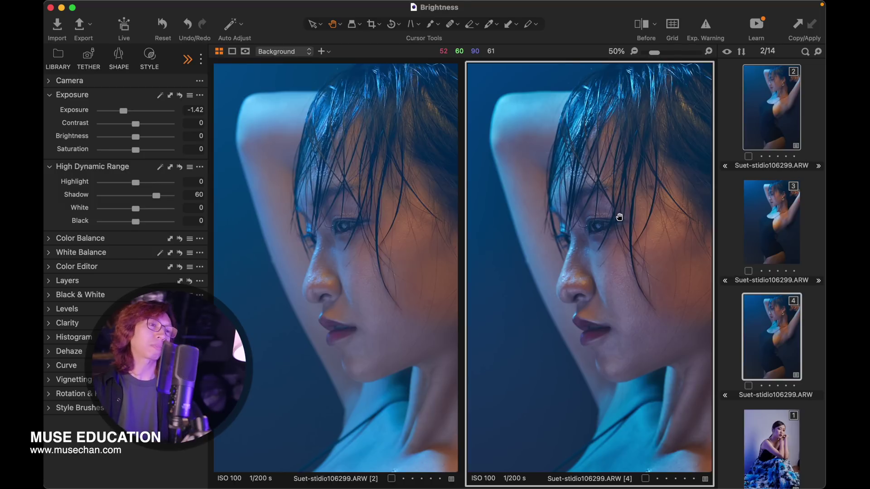
Inspect the facial skin texture of swimsuit variants 2 and 4 at 100%, and return both to the full-image view.
scroll(379, 249, up, 1)
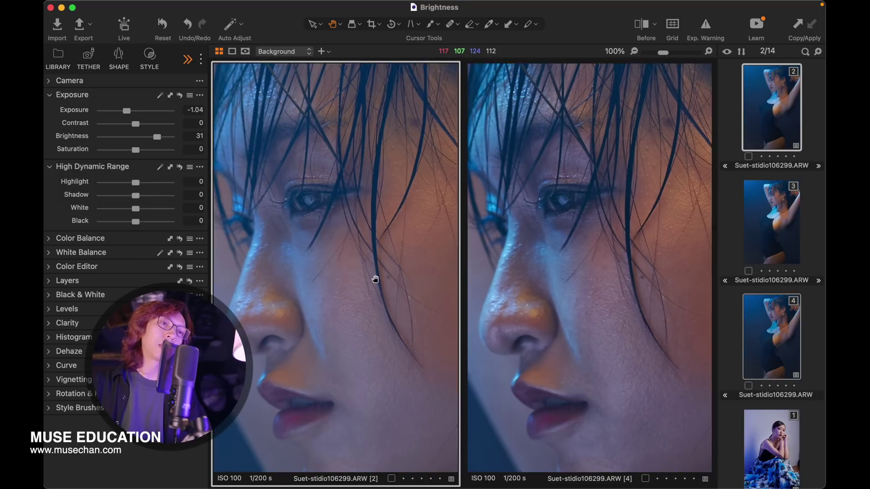
scroll(383, 240, up, 1)
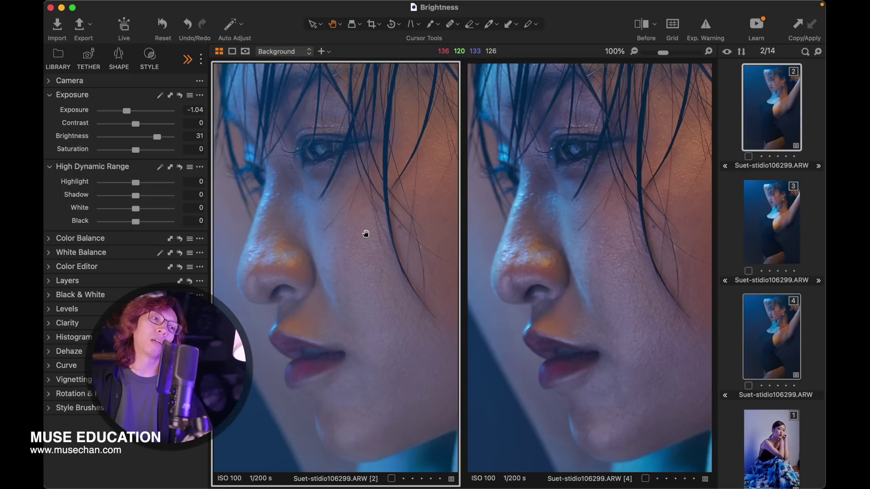
scroll(365, 234, down, 4)
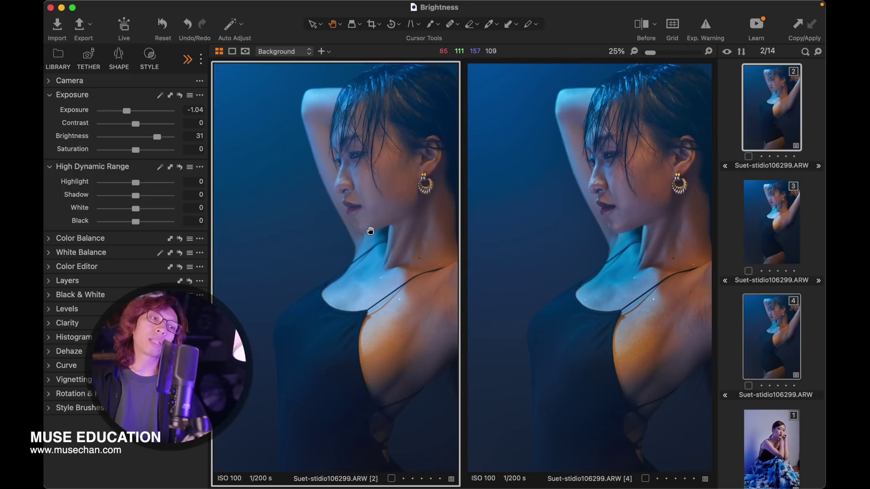
scroll(370, 231, down, 1)
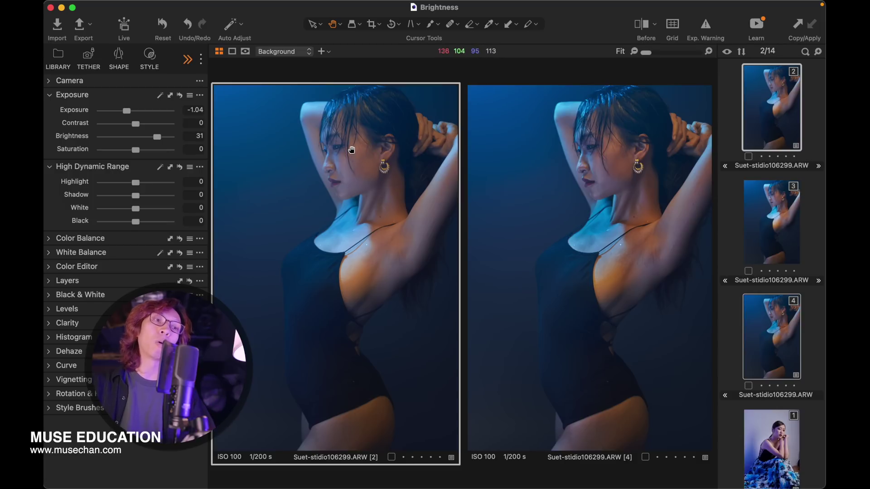
Examine the shadow transitions on the face and hair of swimsuit variants 2 and 4 again at 25% and 50%.
scroll(348, 149, up, 1)
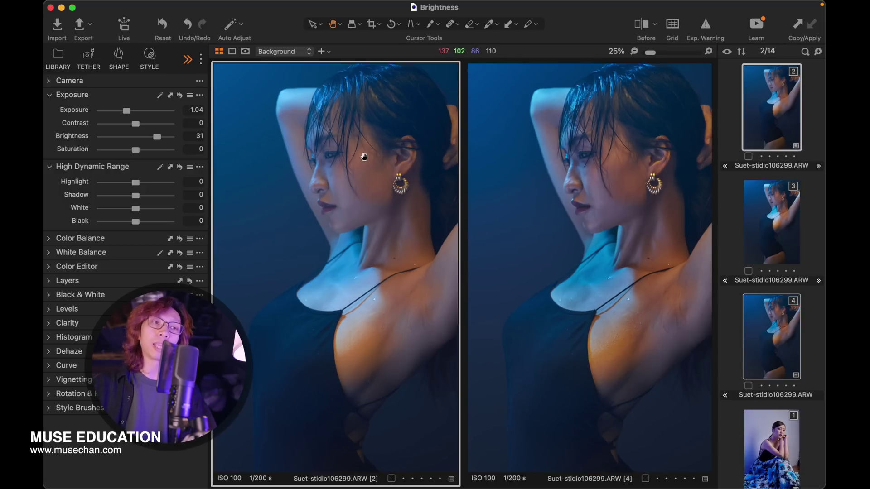
scroll(610, 130, up, 1)
scroll(610, 131, up, 1)
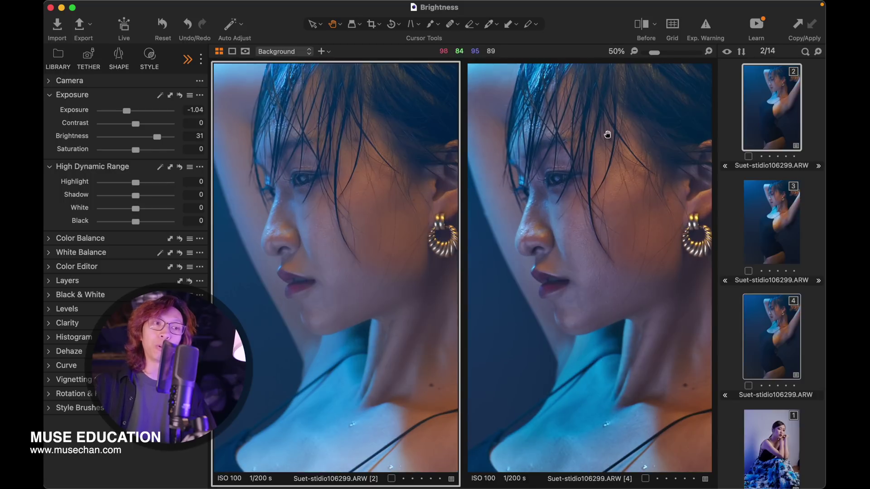
drag(592, 140, 611, 197)
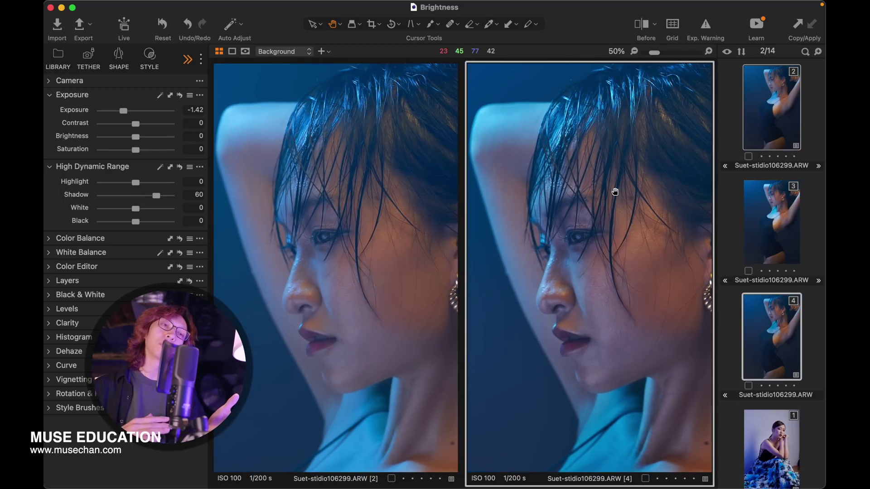
scroll(615, 192, down, 1)
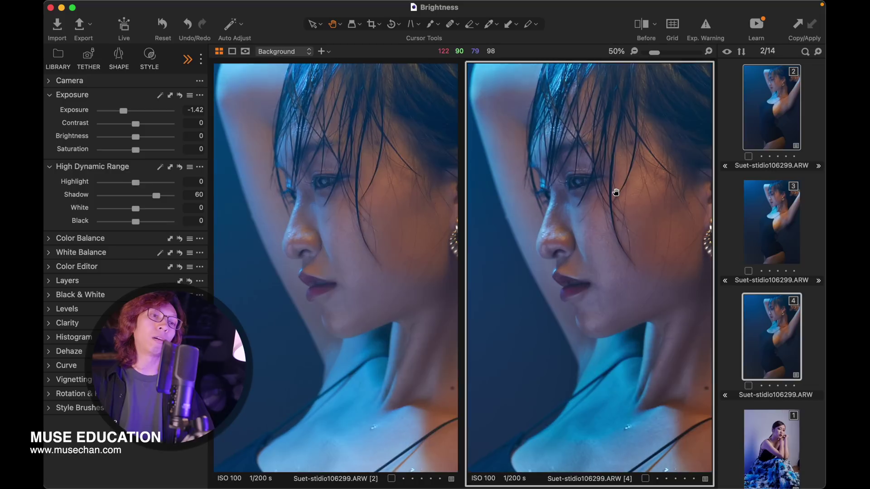
scroll(615, 192, down, 1)
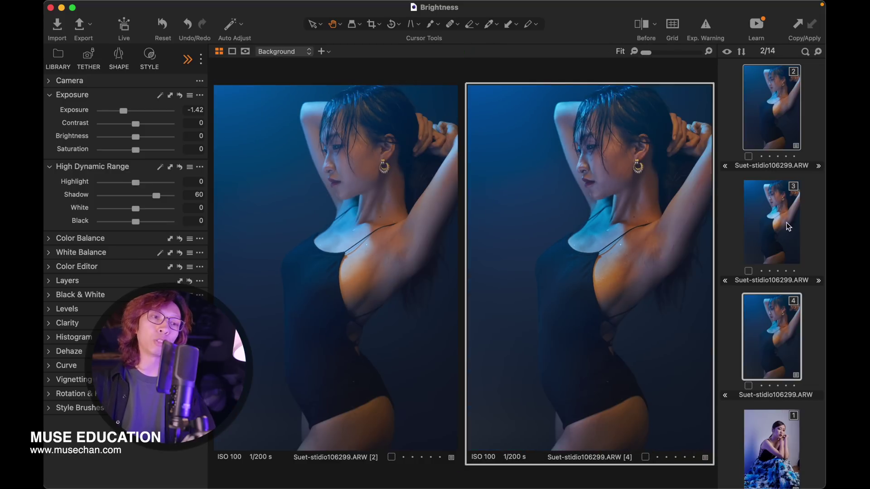
Set Exposure to -1.24 and Brightness to 27 on the desert bride photo MS103776.ARW.
scroll(814, 192, up, 3)
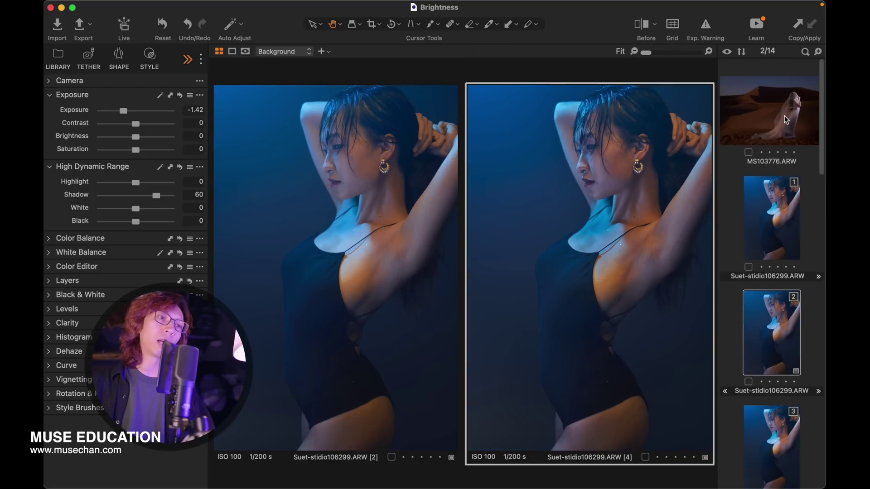
click(767, 122)
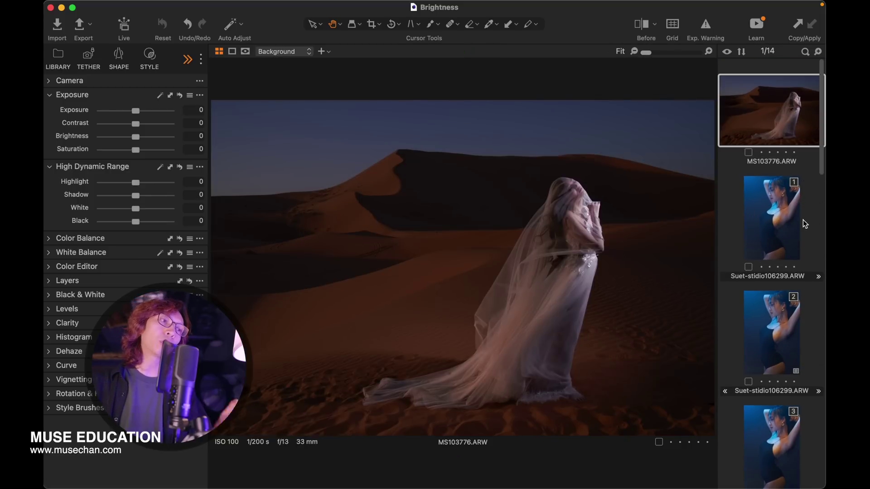
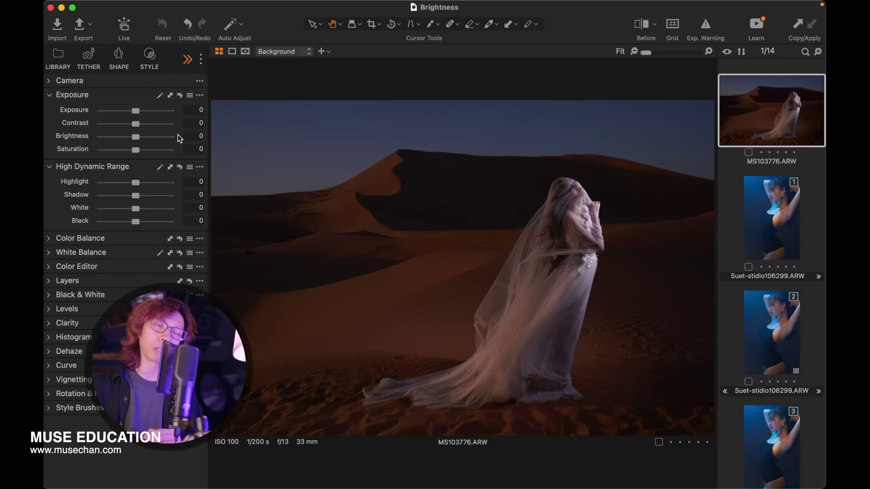
drag(137, 113, 129, 113)
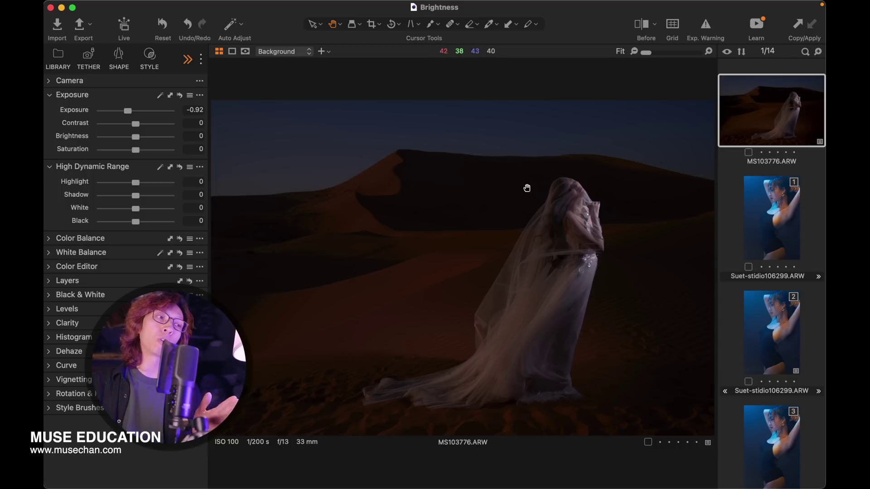
mouse_move(134, 135)
mouse_down()
mouse_move(164, 143)
mouse_move(149, 140)
mouse_up()
drag(126, 113, 123, 113)
drag(150, 141, 154, 140)
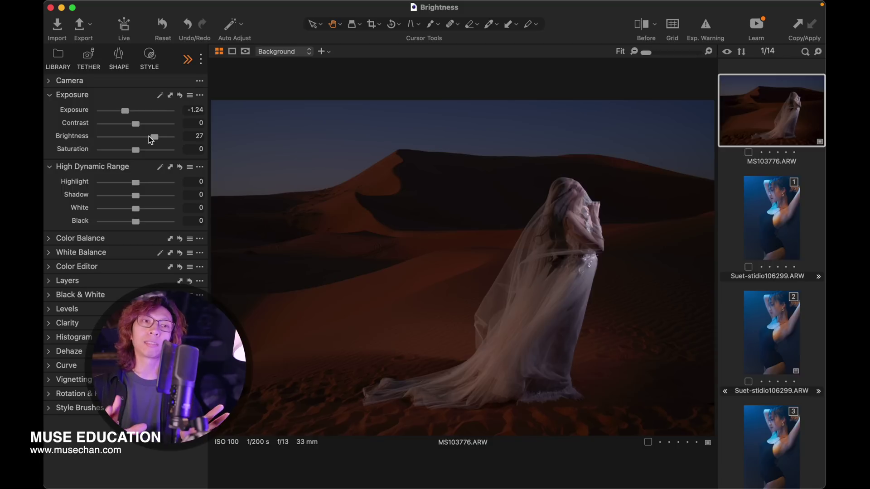
Clone the adjusted variant of the desert bride photo and reset the adjustments on variant 1.
right_click(771, 113)
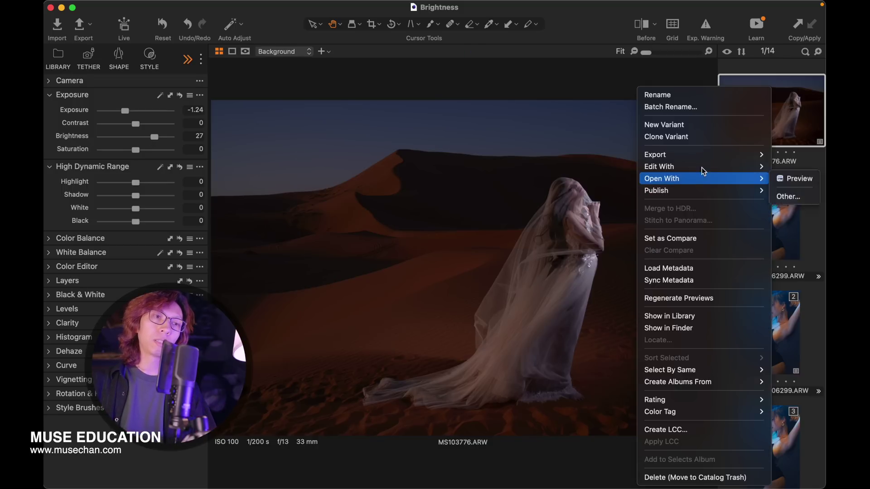
click(692, 137)
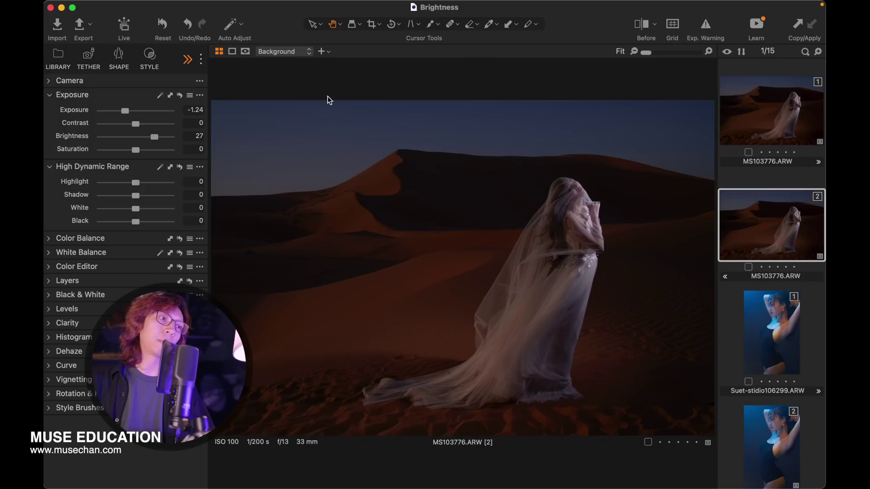
click(776, 110)
click(184, 30)
Compare both desert bride variants together and show variant 2 on its own.
super+click(779, 225)
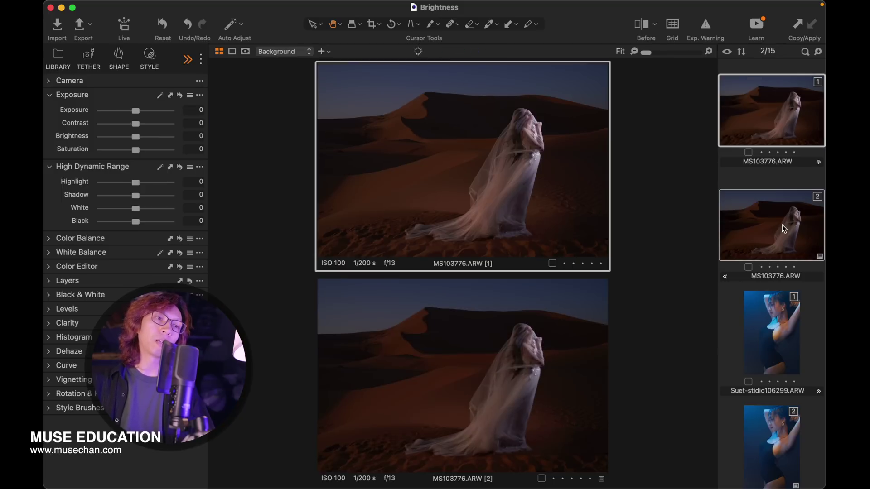
click(788, 186)
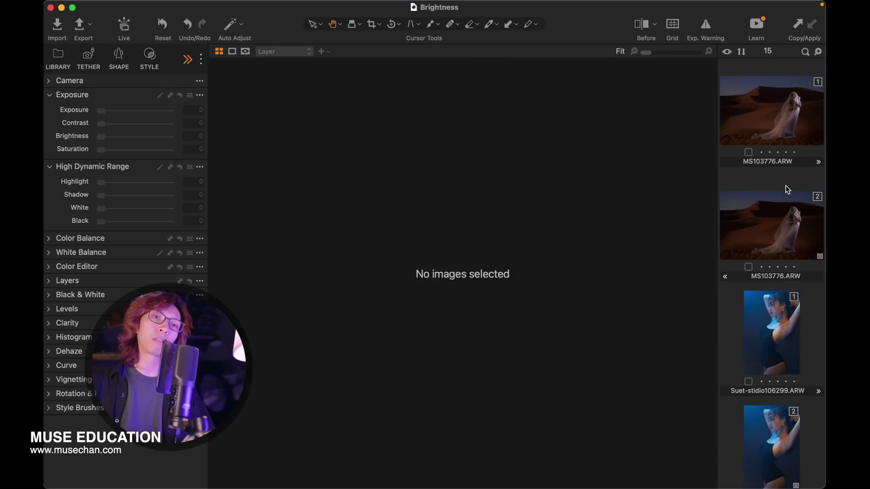
click(788, 216)
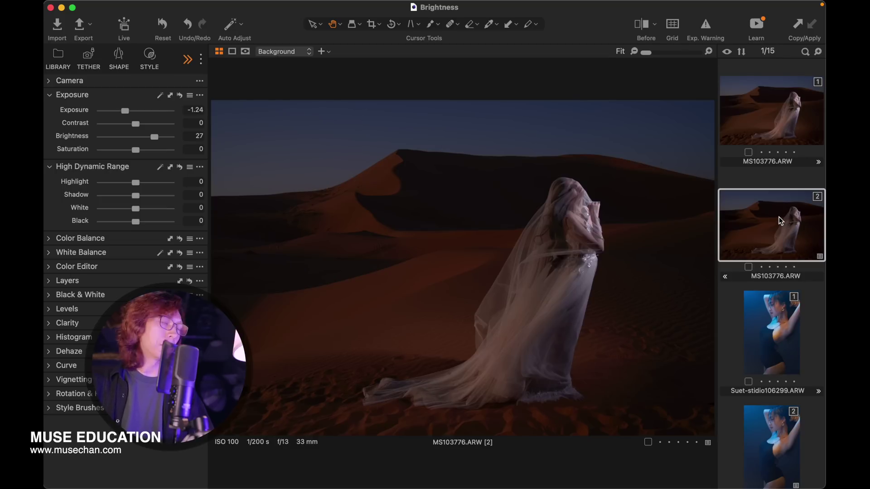
Clone variant 2 of the desert bride photo and reset the exposure adjustments on the clone.
right_click(779, 219)
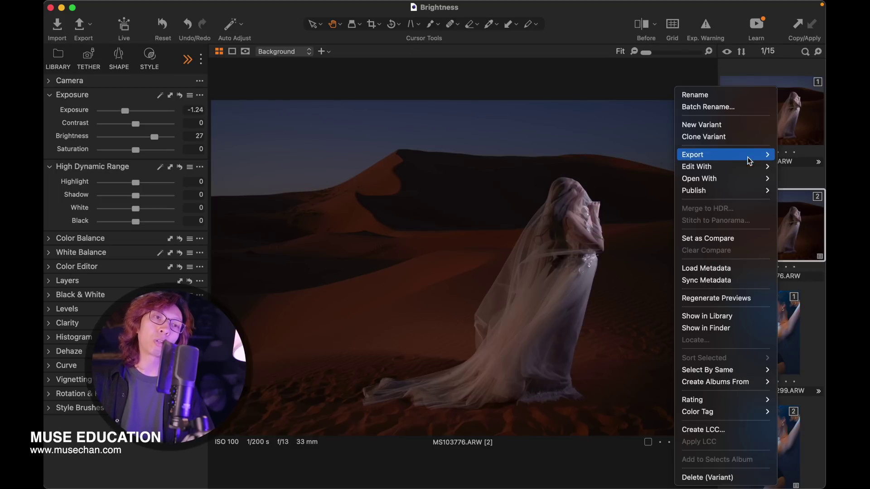
click(704, 137)
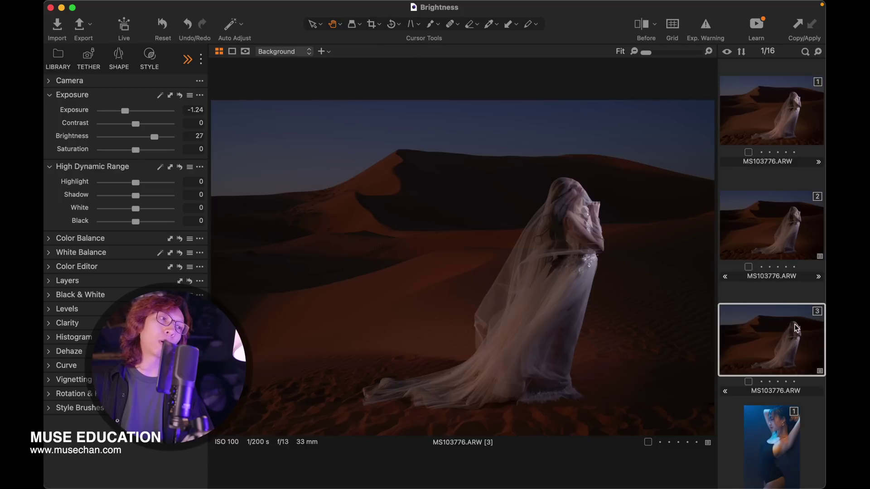
click(180, 96)
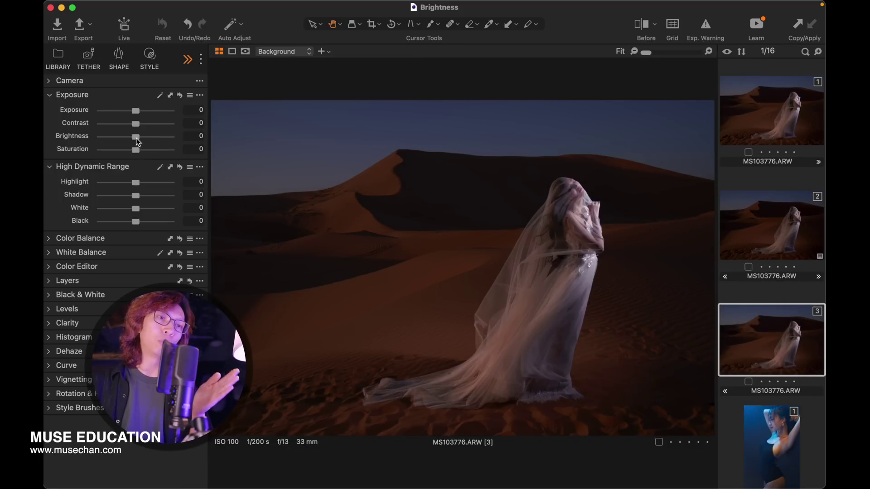
Try Brightness -29 on variant 3 and compare the bride and dunes with variant 1 at 25% and 17%.
drag(137, 140, 114, 140)
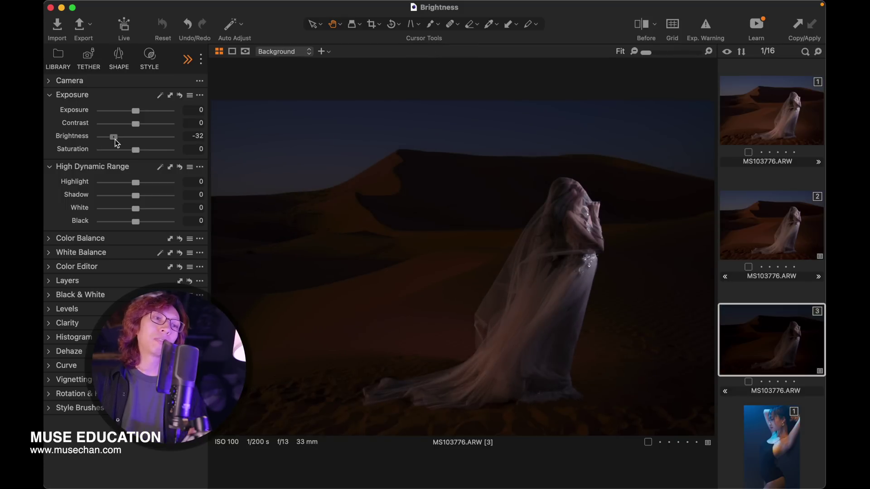
mouse_move(116, 142)
mouse_down()
mouse_move(82, 144)
mouse_move(116, 140)
mouse_up()
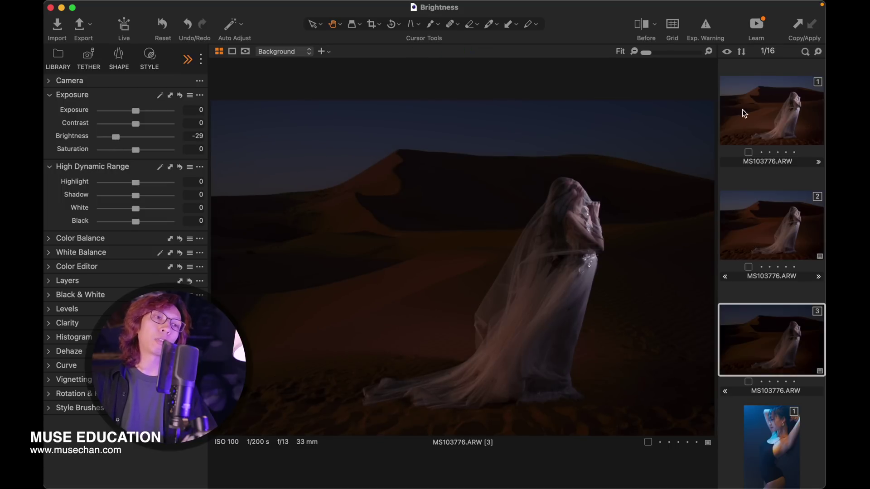
super+click(800, 115)
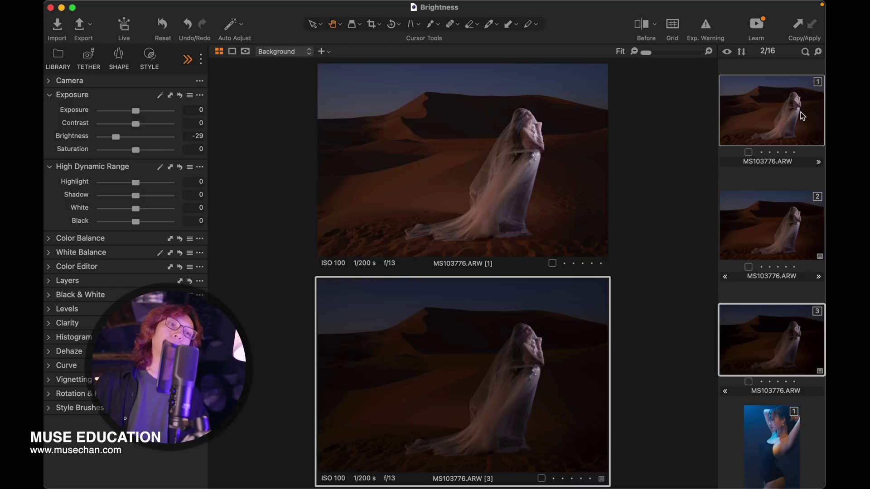
click(530, 352)
drag(531, 352, 549, 371)
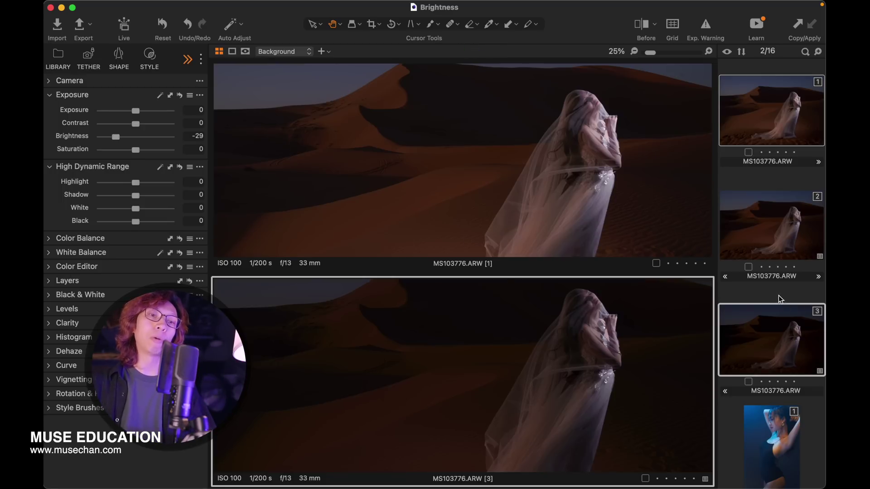
key(super+minus)
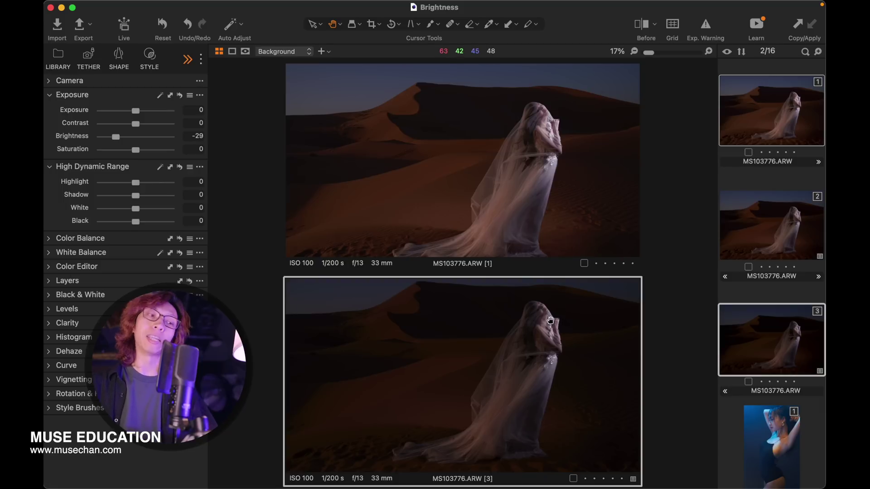
Show variant 3 on its own, reset its exposure adjustments, and set Brightness to -27 and Exposure to 0.23.
click(773, 320)
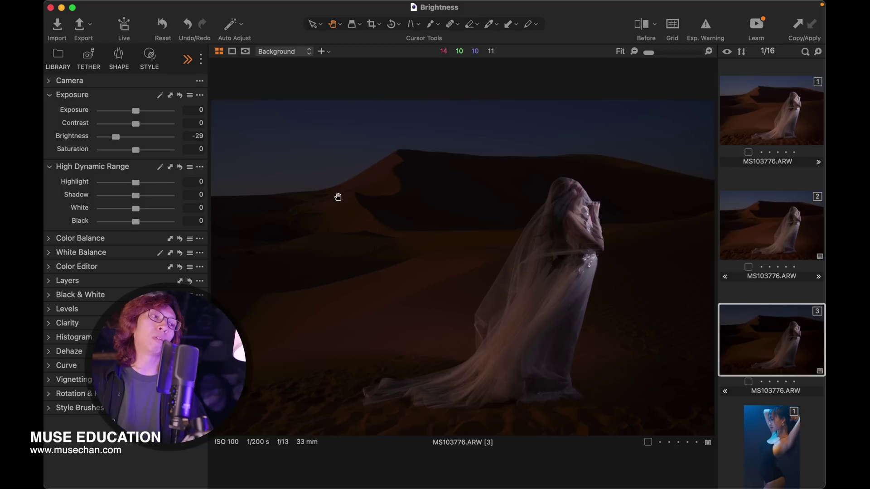
click(179, 95)
drag(136, 137, 117, 137)
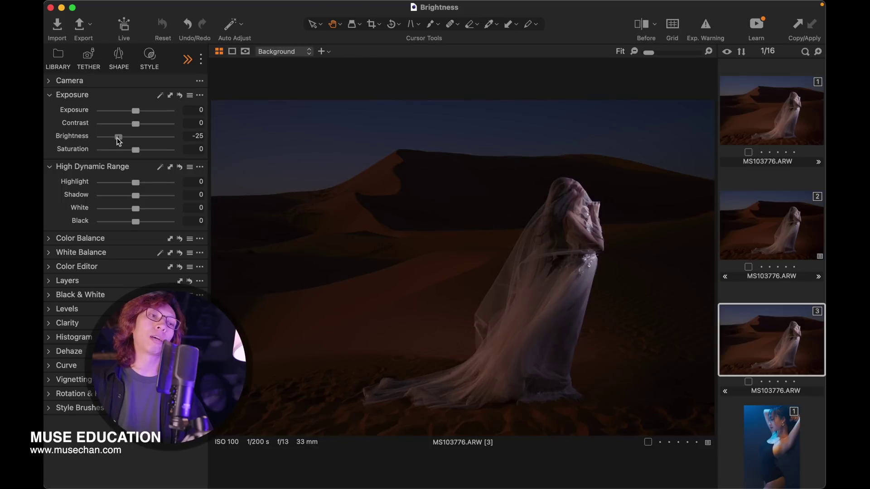
drag(136, 111, 120, 139)
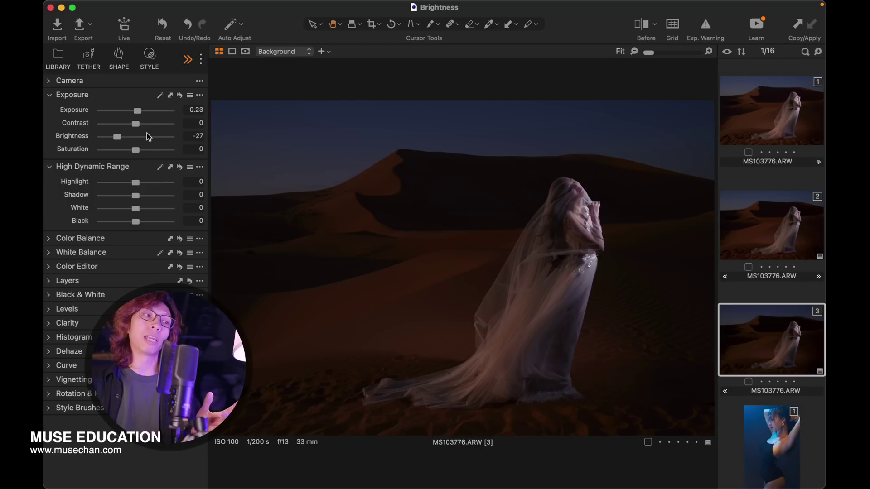
Try a High Dynamic Range Shadow value of -24 on variant 3 and reset it to 0.
drag(136, 182, 117, 192)
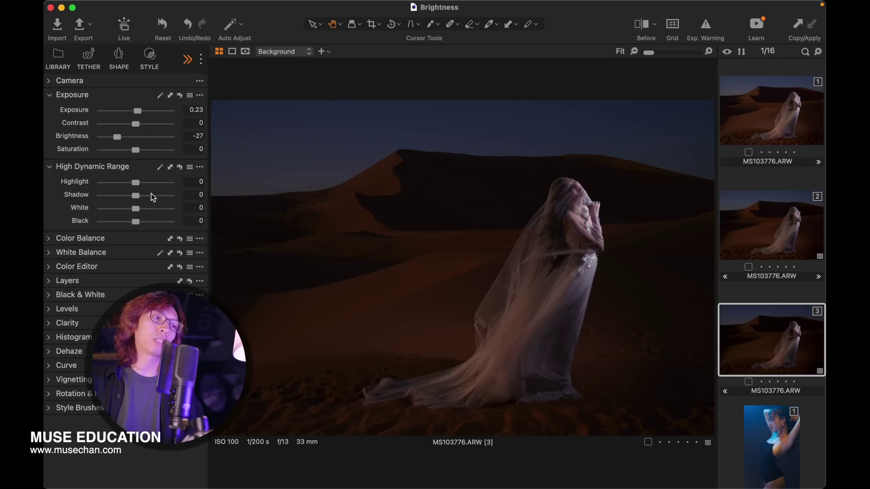
mouse_move(139, 197)
mouse_down()
mouse_move(158, 198)
mouse_move(113, 201)
mouse_move(154, 202)
mouse_move(126, 197)
mouse_up()
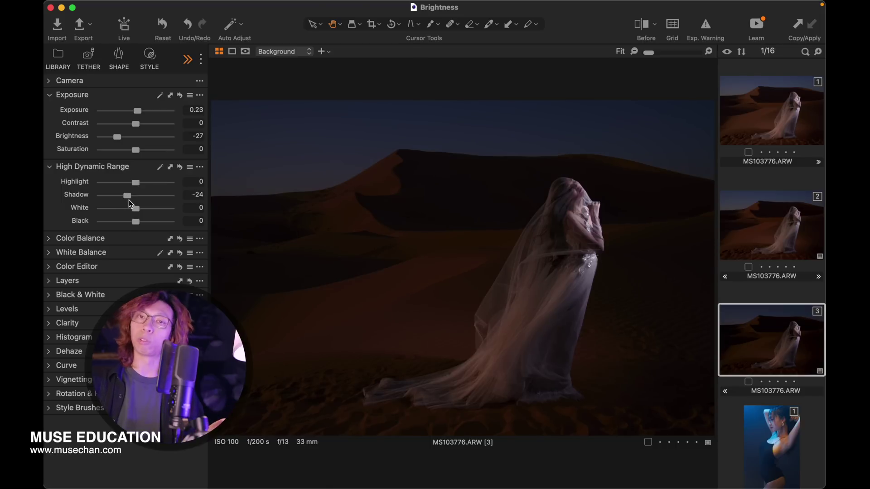
double_click(138, 199)
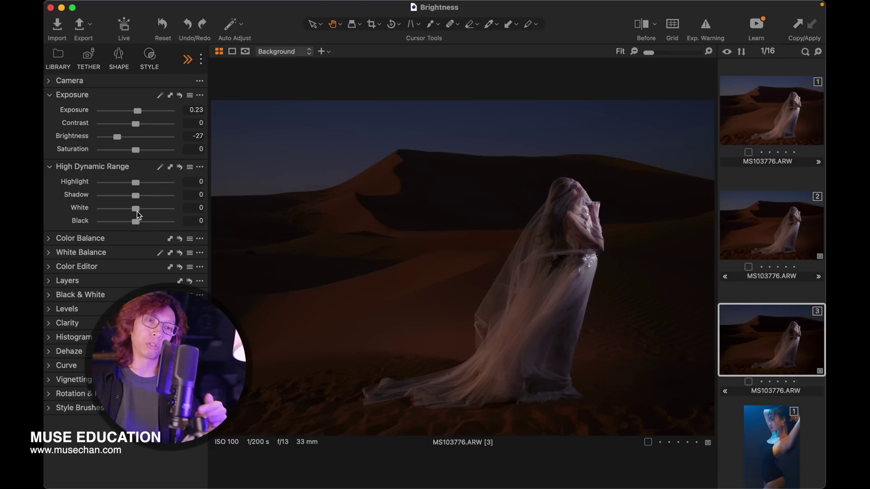
Set variant 3 to Exposure 0.39 and Brightness -31, and detach the Curve tool as an expanded floating window.
key(super+shift+z)
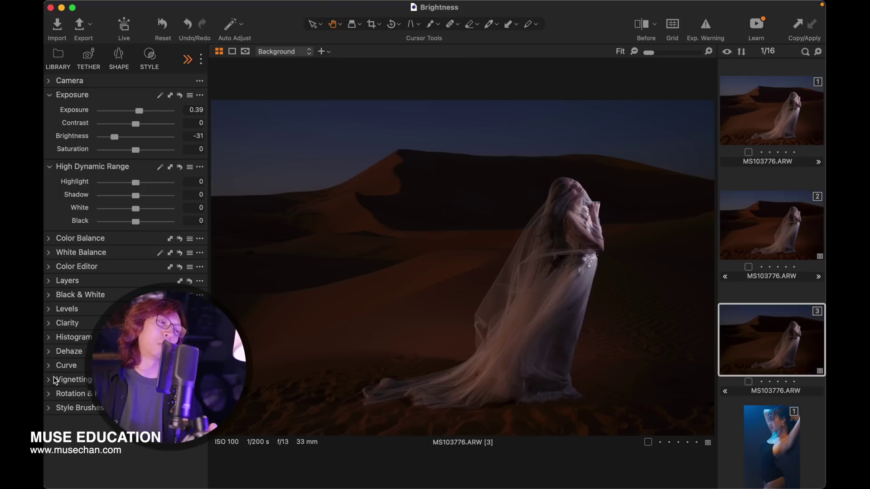
drag(59, 366, 236, 91)
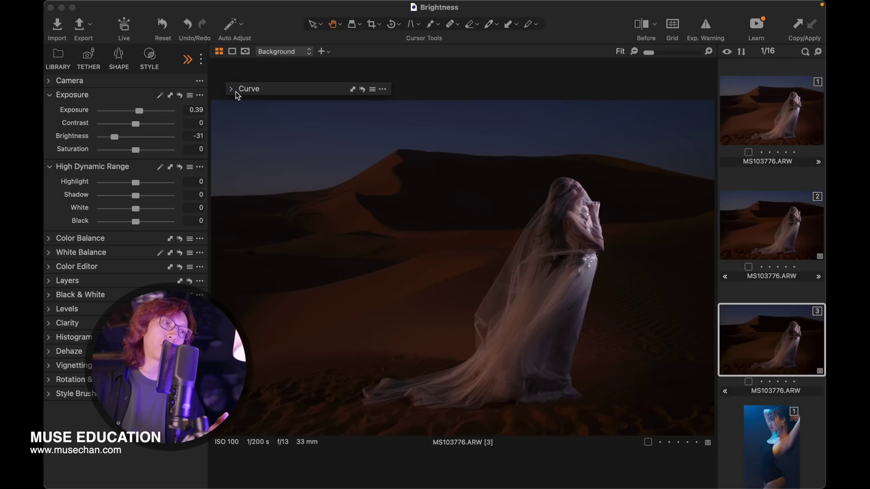
click(232, 89)
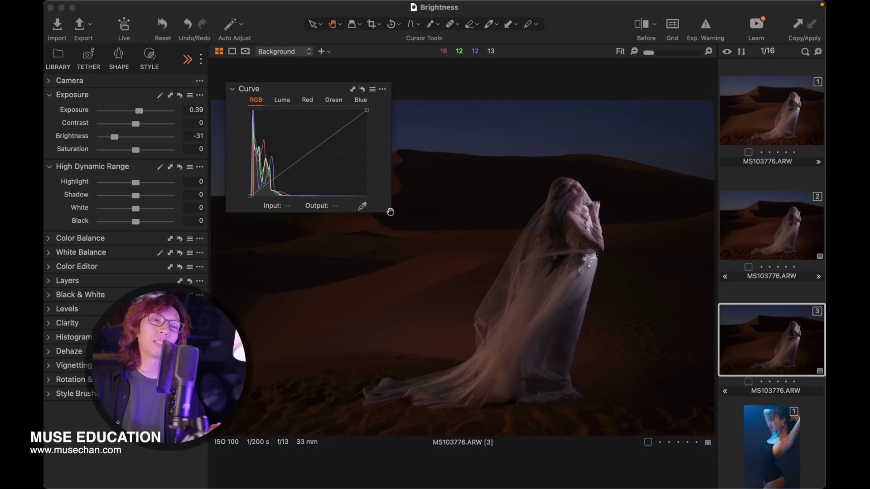
Clone variant 3 with its adjustments kept and reset the exposure adjustments on the new variant 4.
click(180, 96)
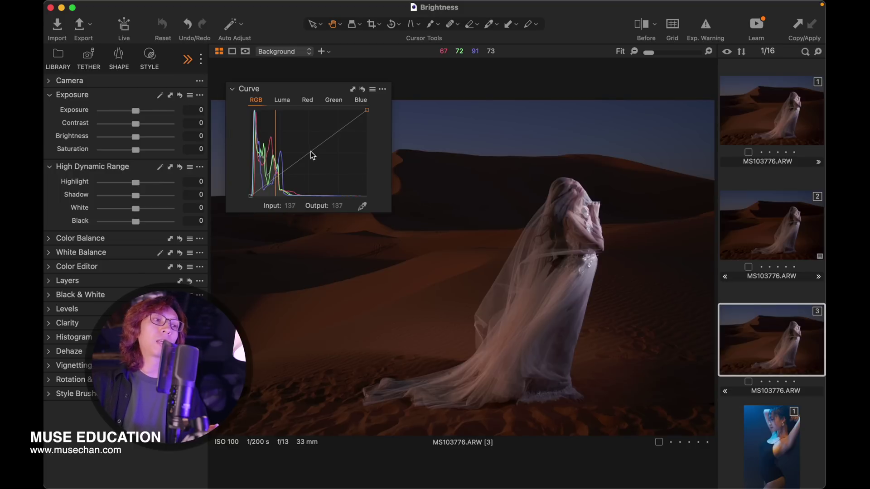
key(super+z)
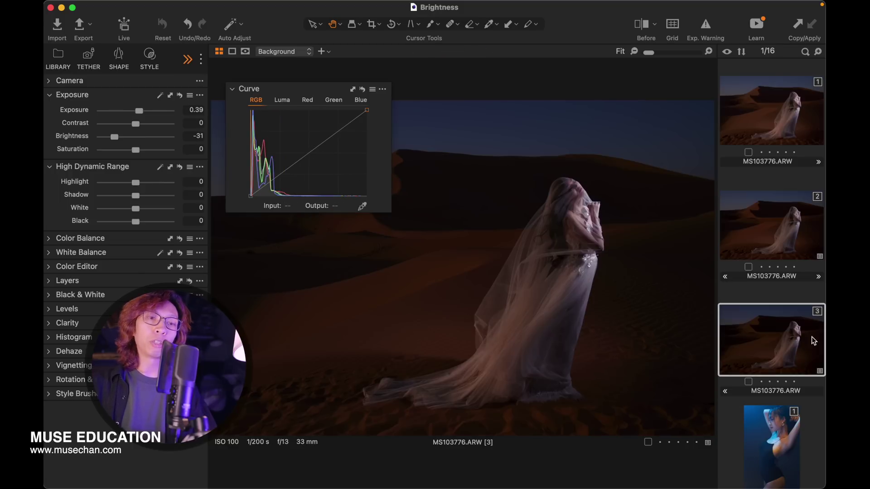
right_click(781, 334)
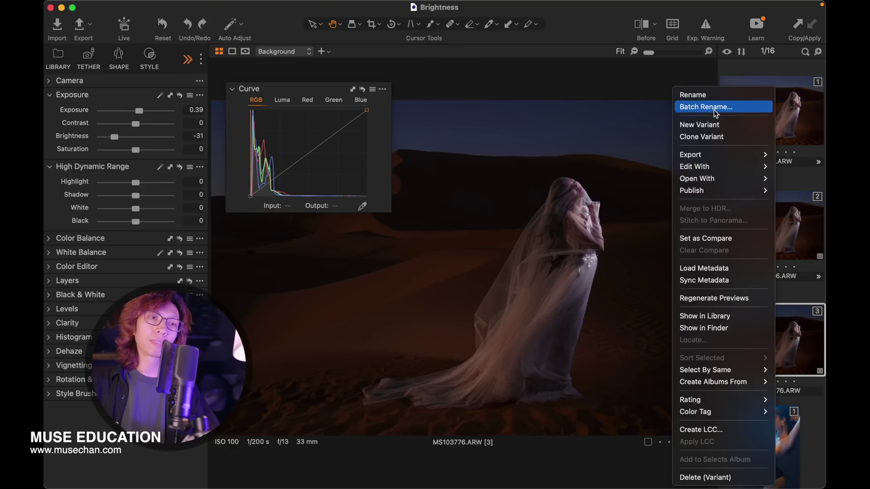
click(718, 137)
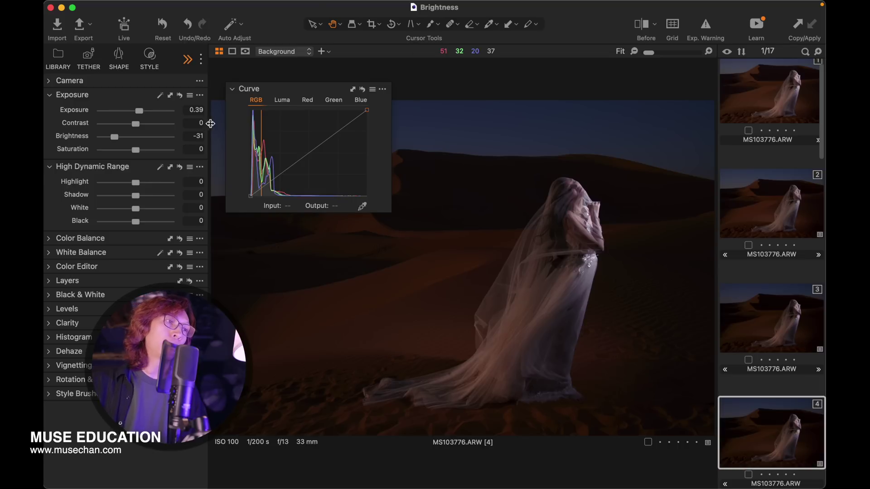
click(181, 96)
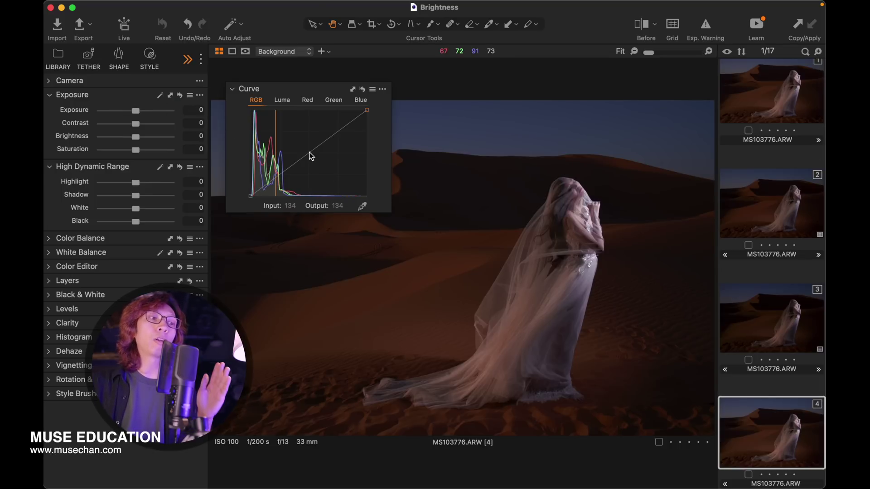
Pull the midpoint of variant 4's RGB curve down to about input 138, output 97, and dock the Curve tool again.
drag(310, 153, 311, 162)
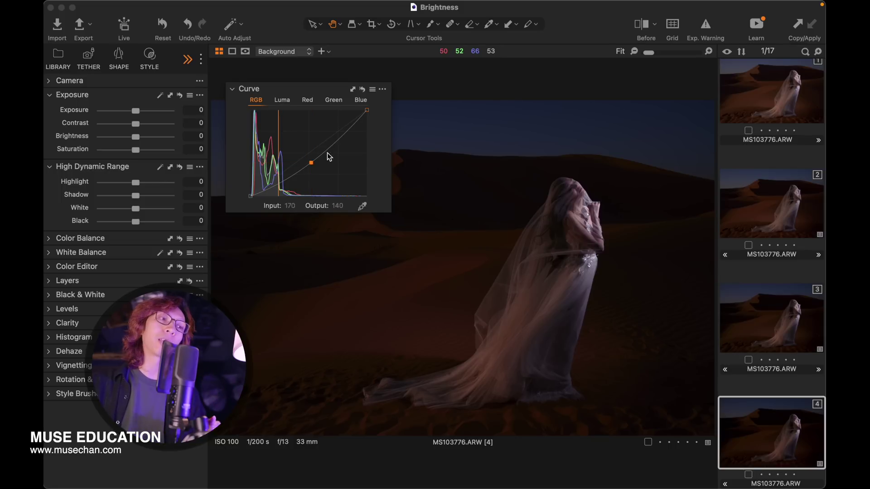
click(312, 163)
drag(312, 163, 314, 164)
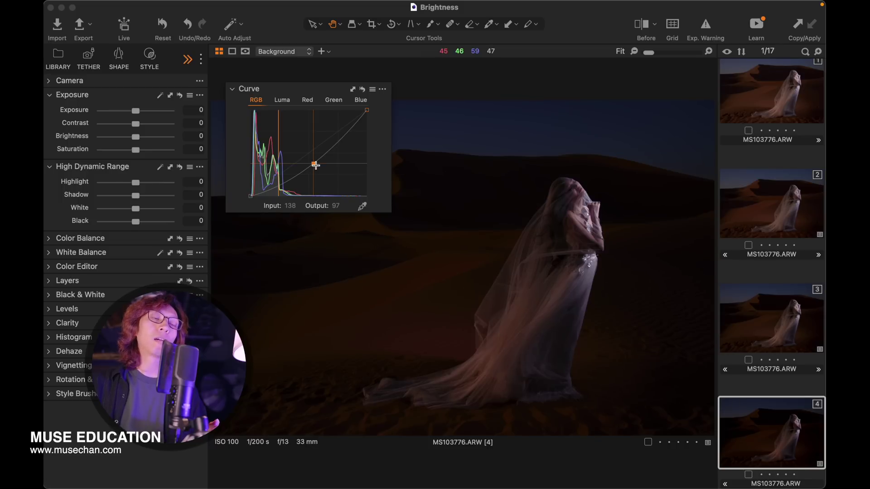
drag(350, 90, 149, 262)
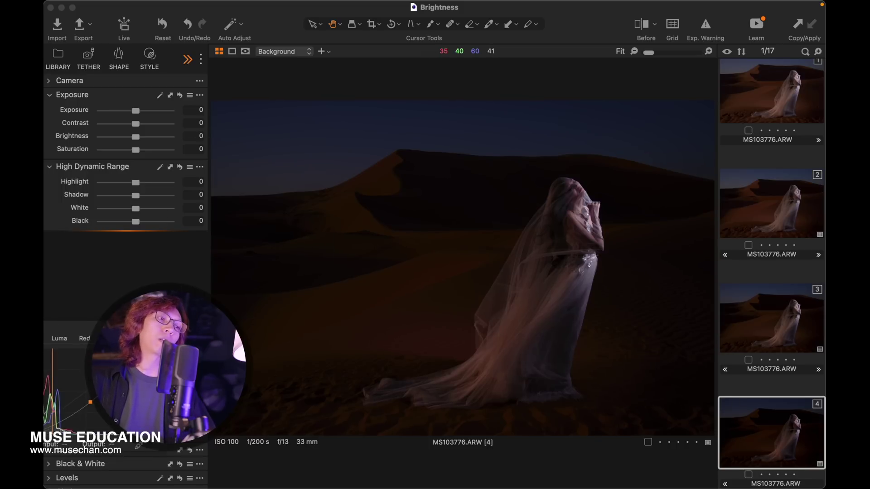
alt+click(146, 246)
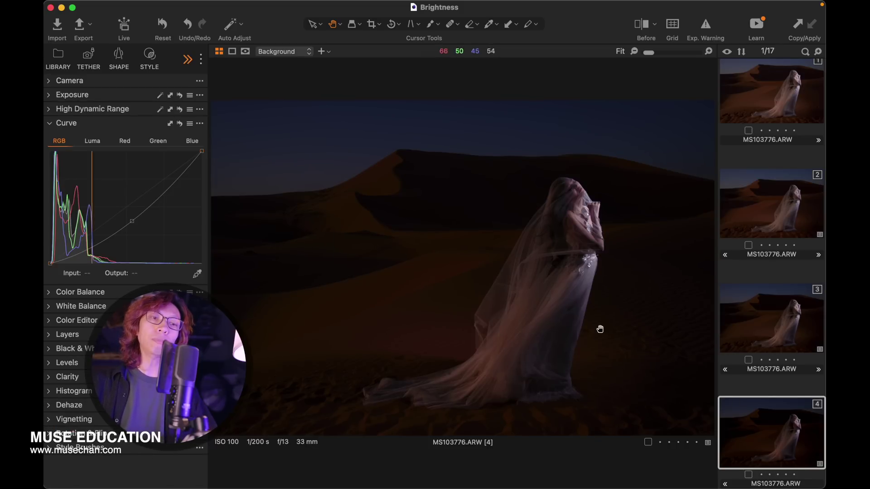
Compare variants 3 and 4 together, checking the exposure settings of variant 3 against the curve of variant 4.
super+click(776, 330)
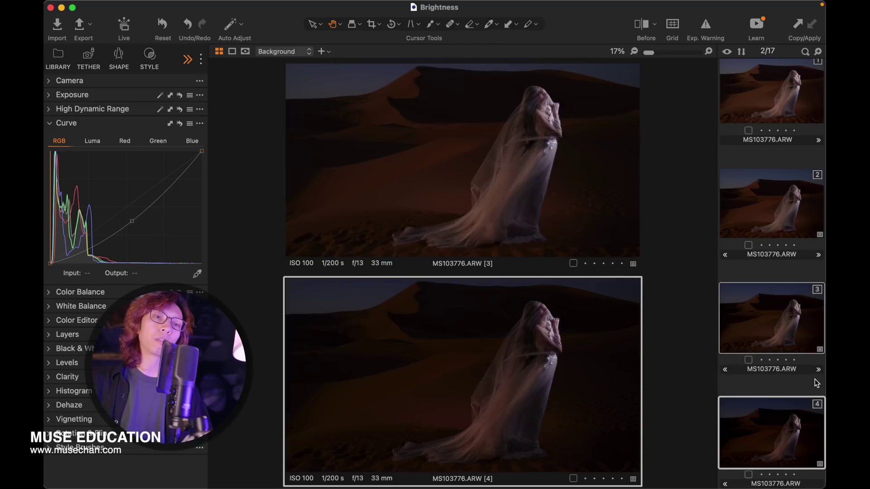
click(789, 333)
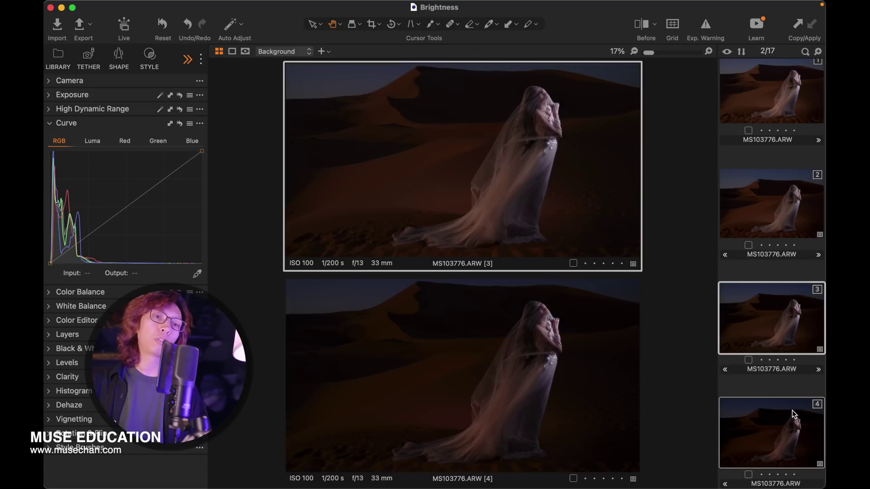
click(50, 95)
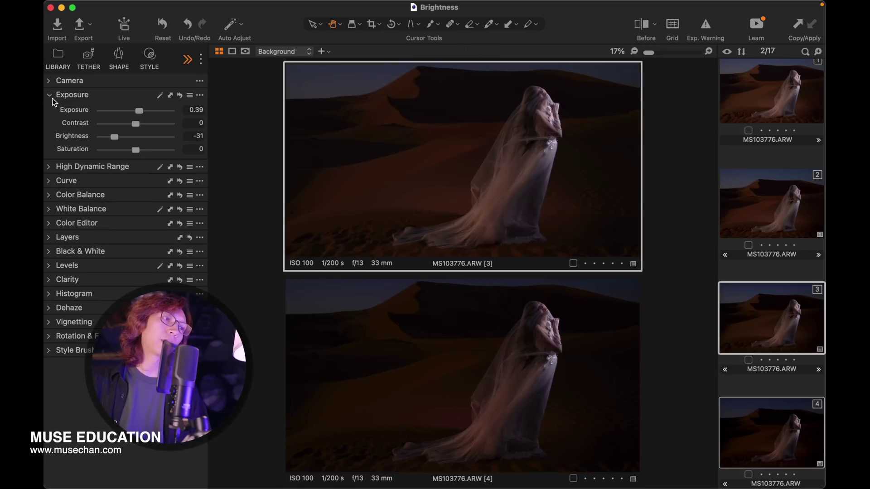
click(49, 180)
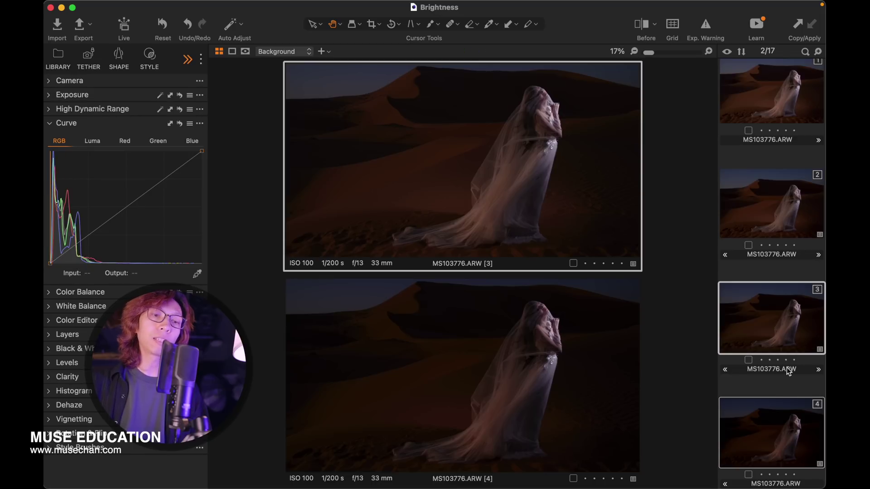
click(775, 417)
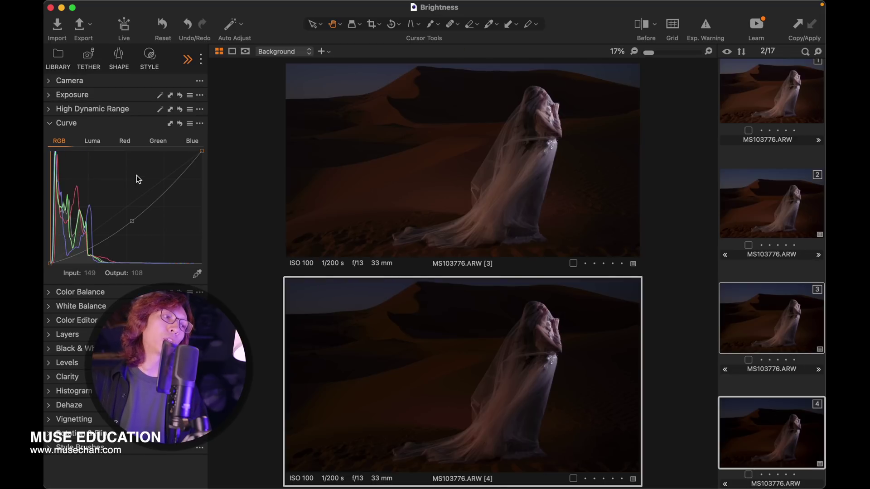
Float the Curve tool beside the exposure settings and readjust the midpoint of variant 4's RGB curve to match variant 3.
mouse_move(80, 125)
mouse_down()
mouse_move(260, 364)
mouse_move(172, 359)
mouse_move(212, 362)
mouse_up()
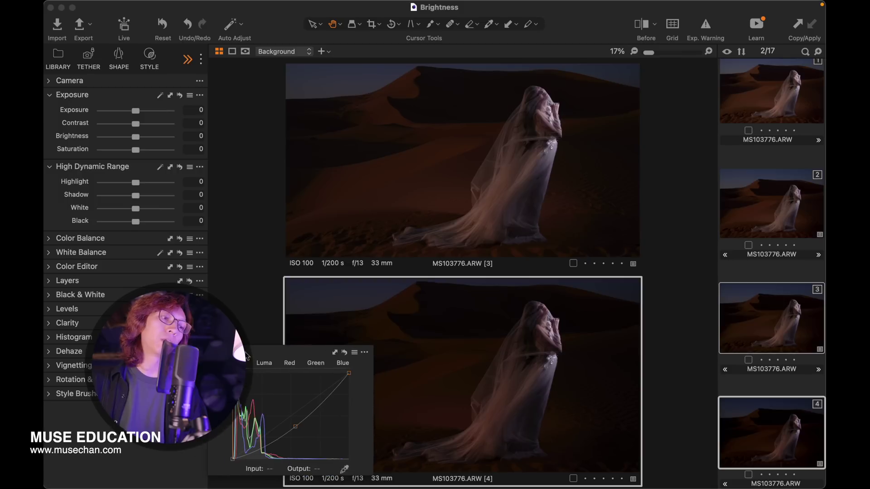
click(787, 332)
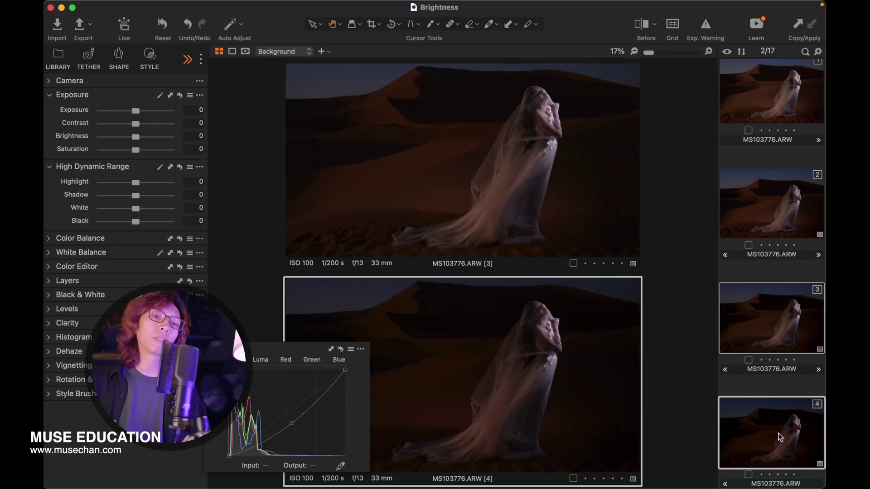
click(782, 329)
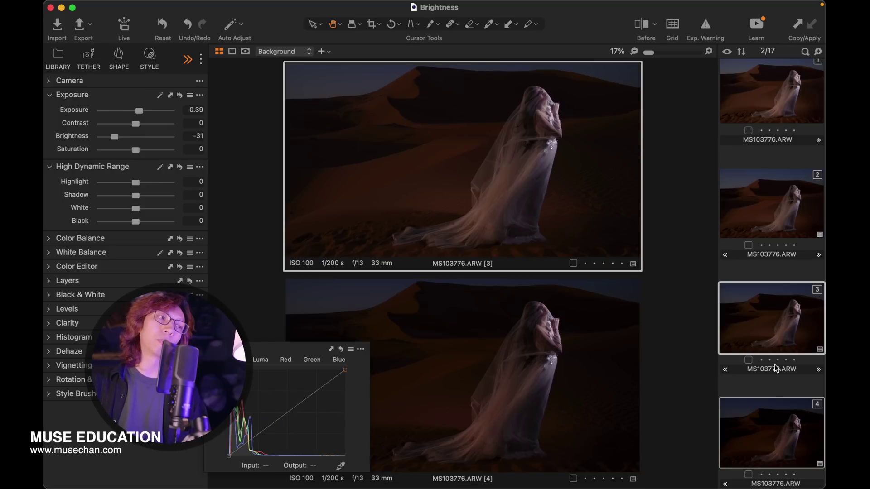
click(778, 429)
drag(290, 410, 288, 421)
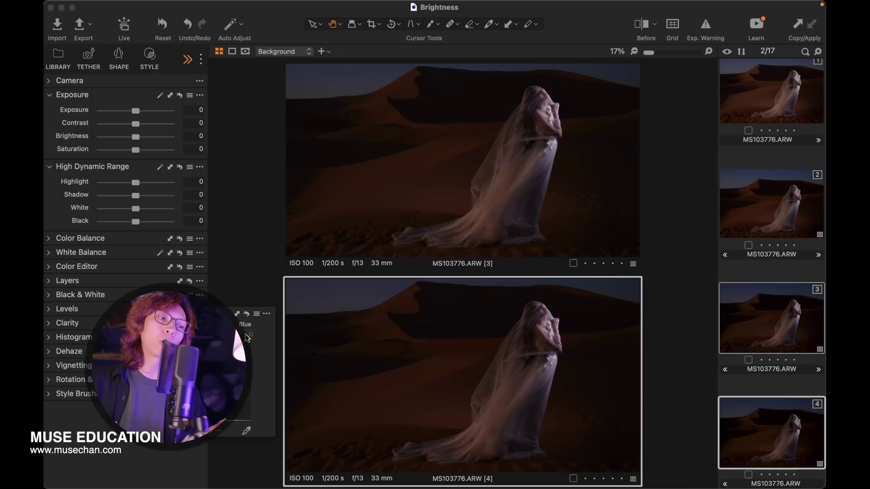
Enlarge the floating Curve tool and add a highlight point at about input 217, output 211 and a shadow point to variant 4's RGB curve.
drag(221, 314, 214, 101)
drag(263, 220, 384, 373)
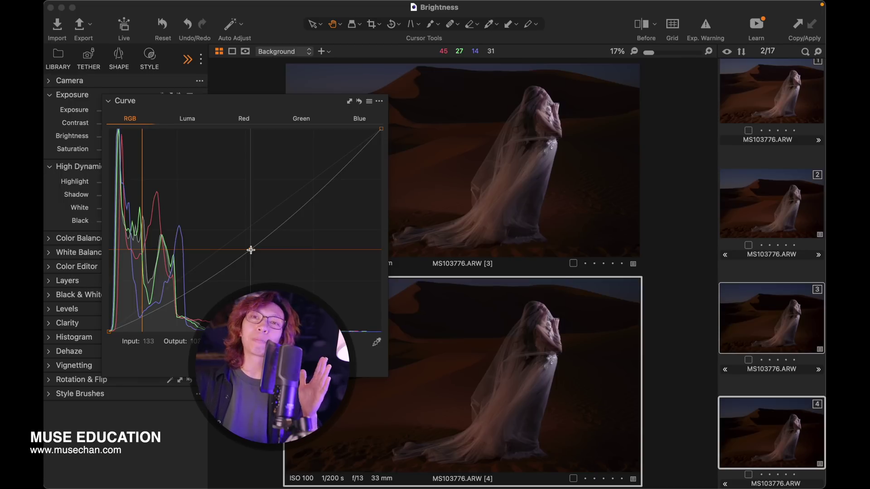
click(347, 164)
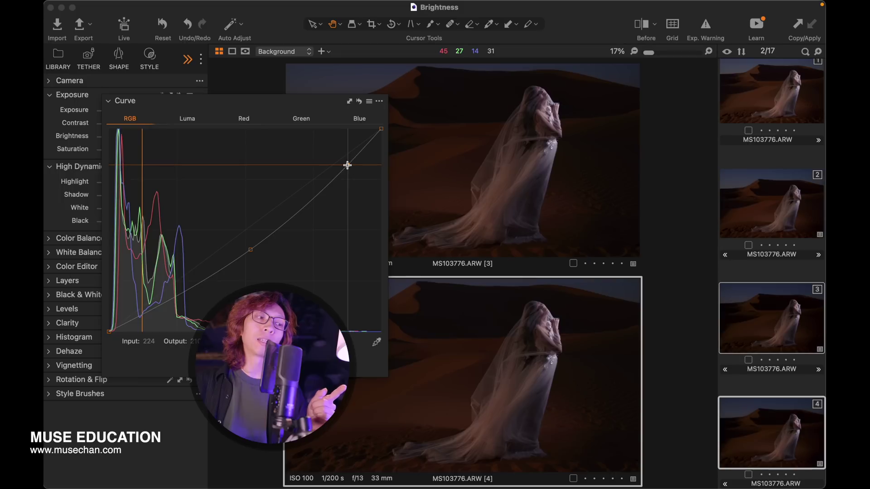
click(154, 304)
drag(345, 165, 338, 164)
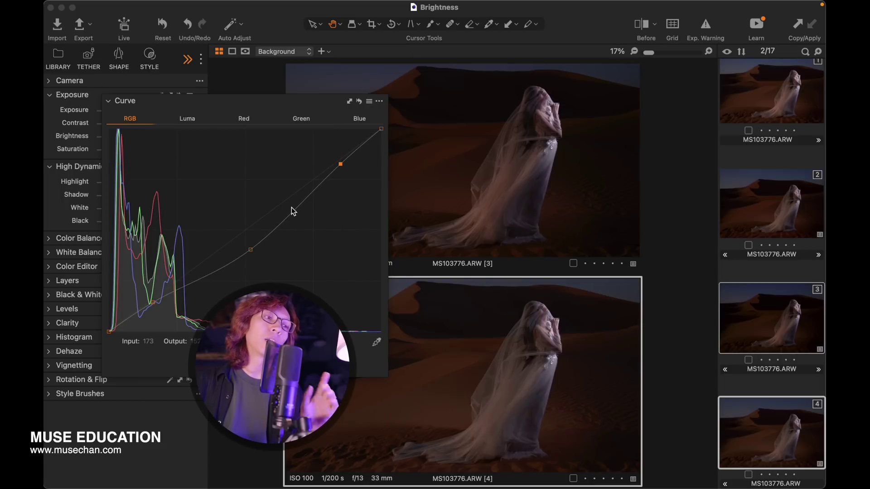
click(250, 250)
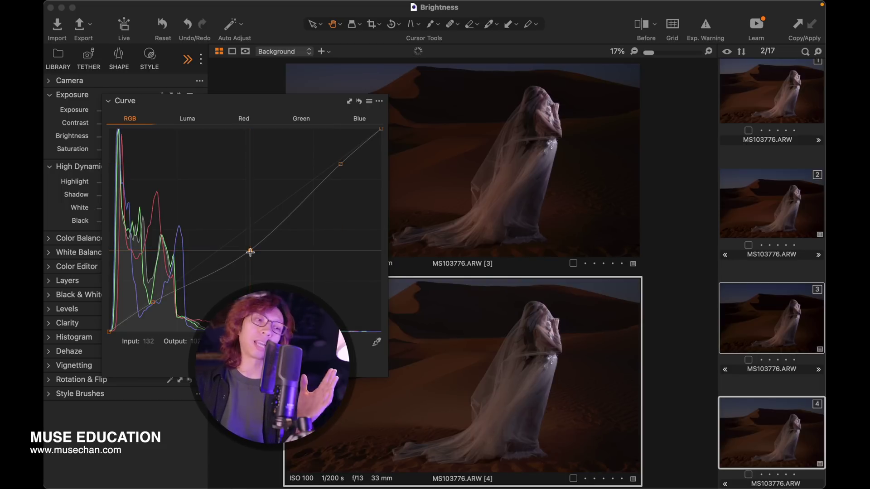
drag(250, 252, 250, 250)
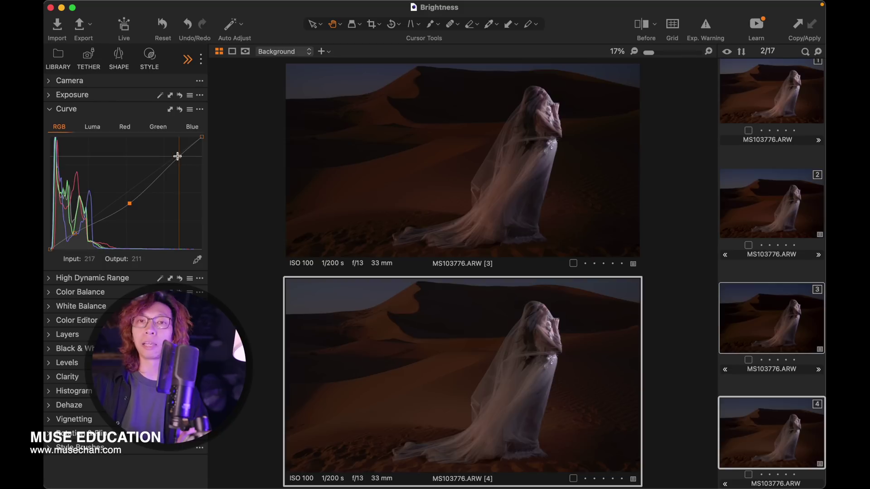
Raise the highlight point of variant 4's RGB curve, lower its midtone and shadow points slightly, and show the exposure settings again.
drag(179, 156, 187, 151)
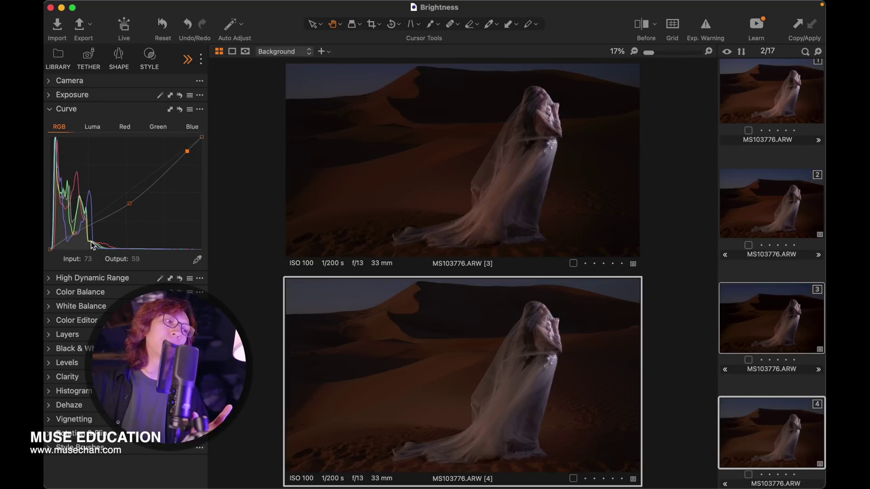
click(67, 240)
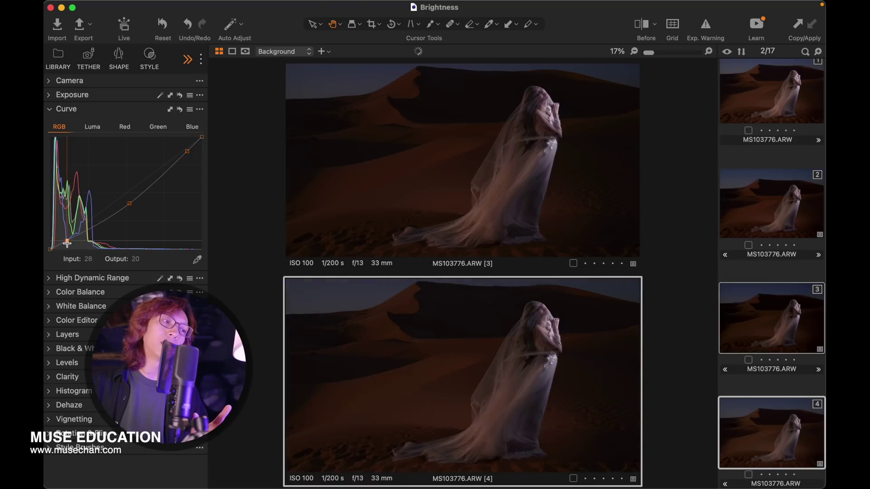
click(130, 205)
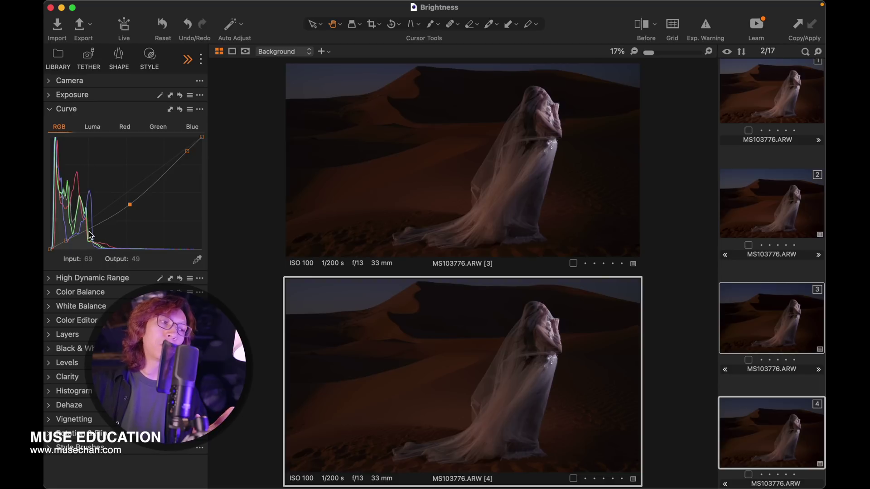
click(63, 242)
drag(63, 241, 65, 245)
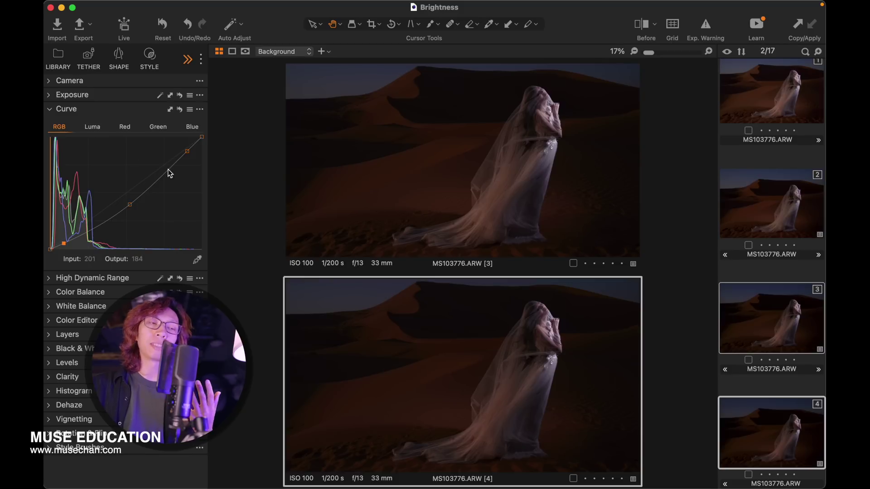
click(48, 96)
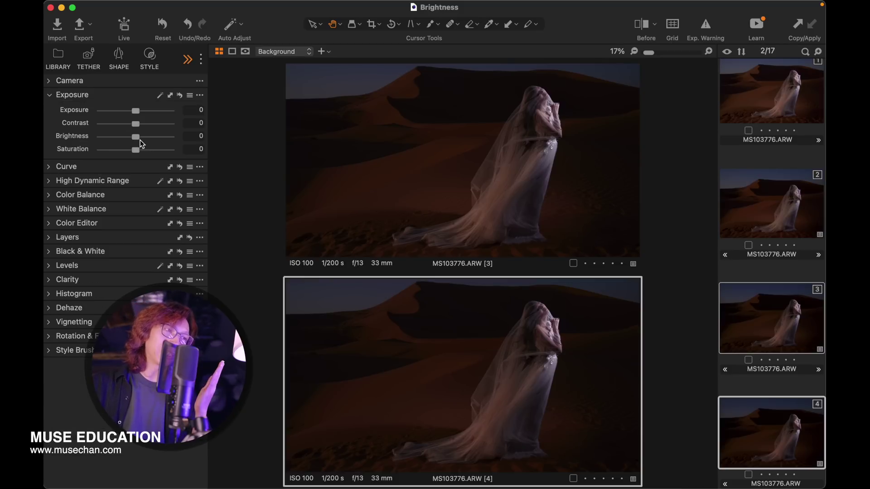